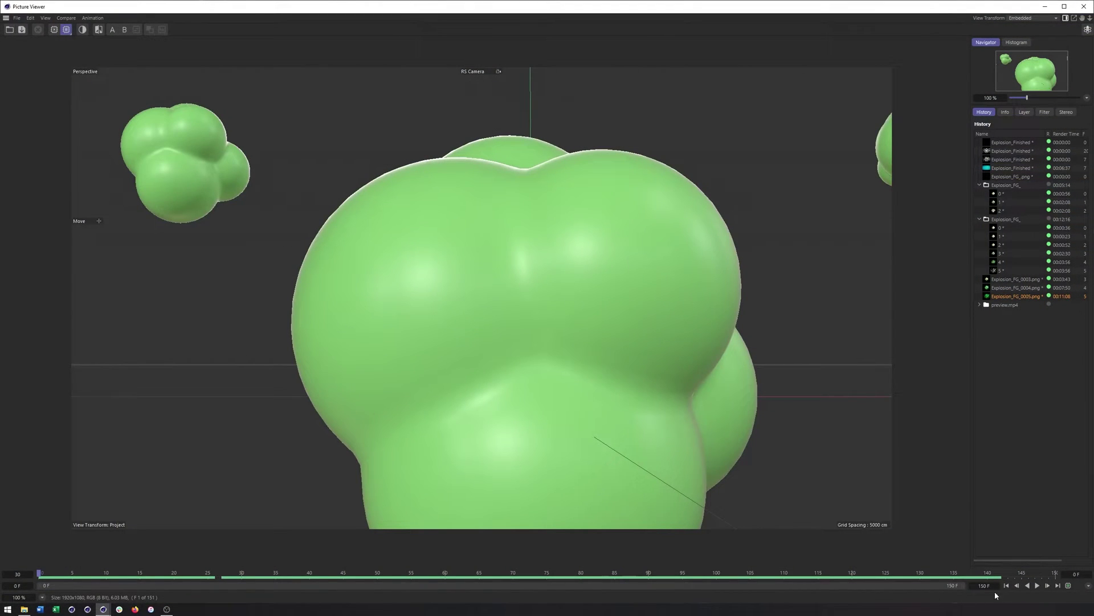
Play the rendered explosion preview and scrub back to around frame 88 to review the shattering molecules.
click(1038, 586)
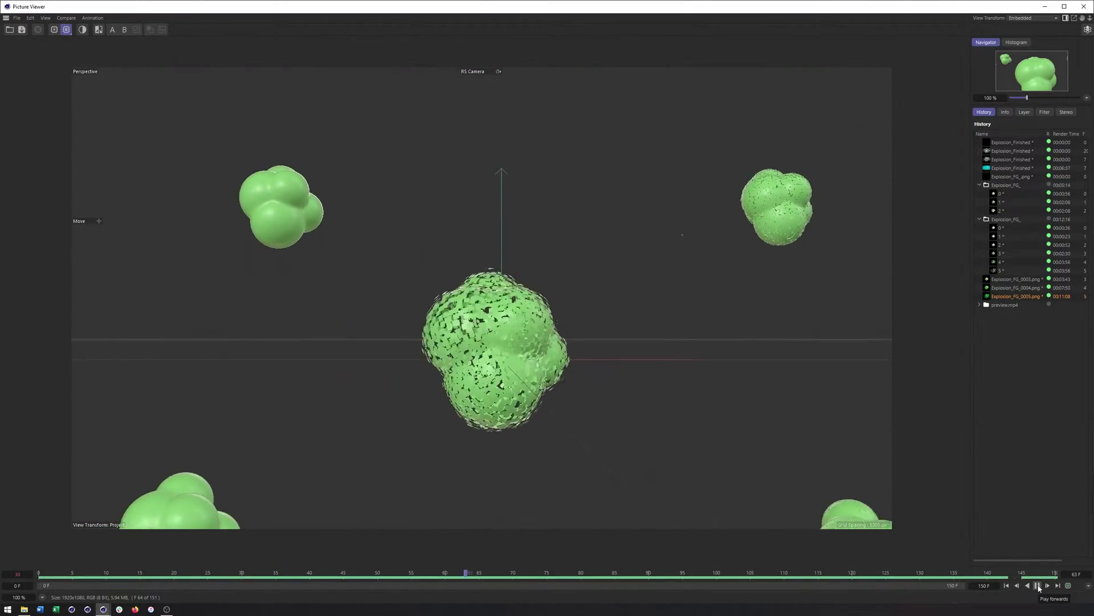
click(1038, 586)
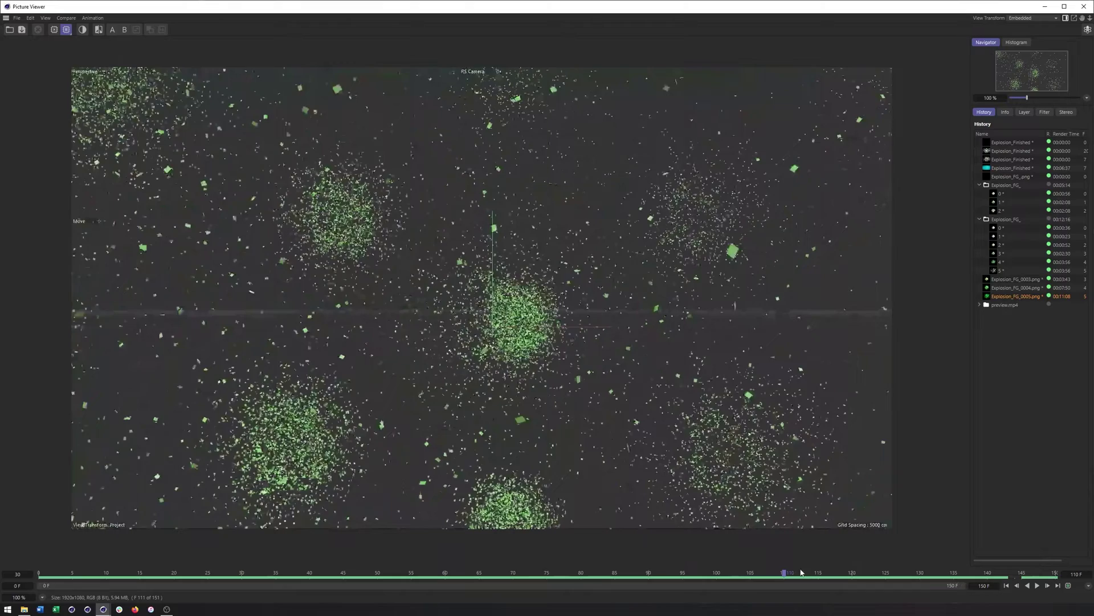
drag(783, 575, 636, 573)
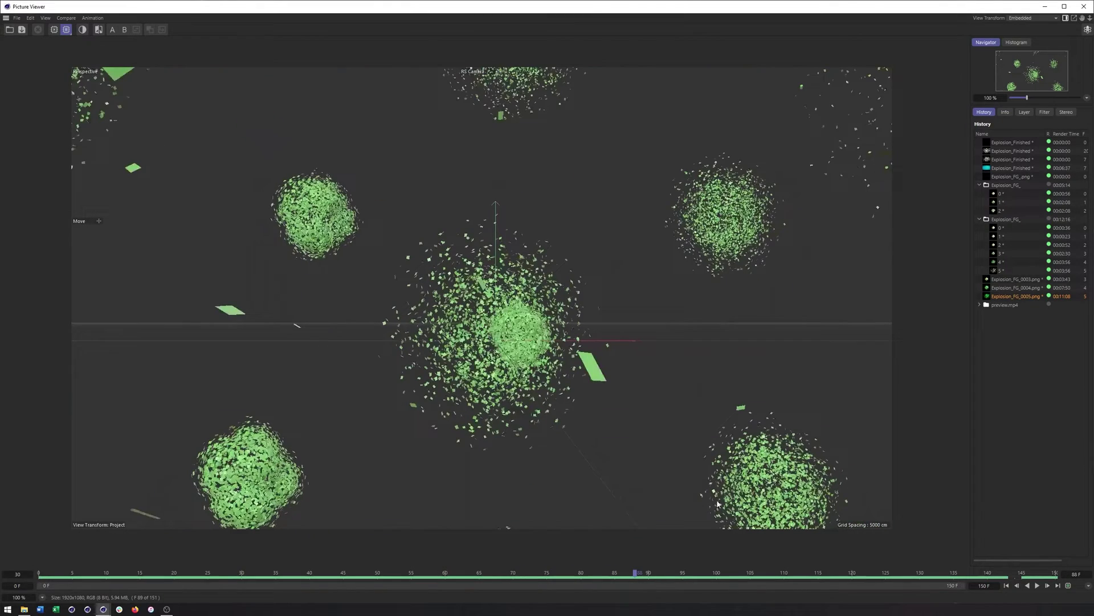
Hide the Picture Viewer, switch to the Explosion_Start.c4d project and select the Molecule object.
click(1044, 8)
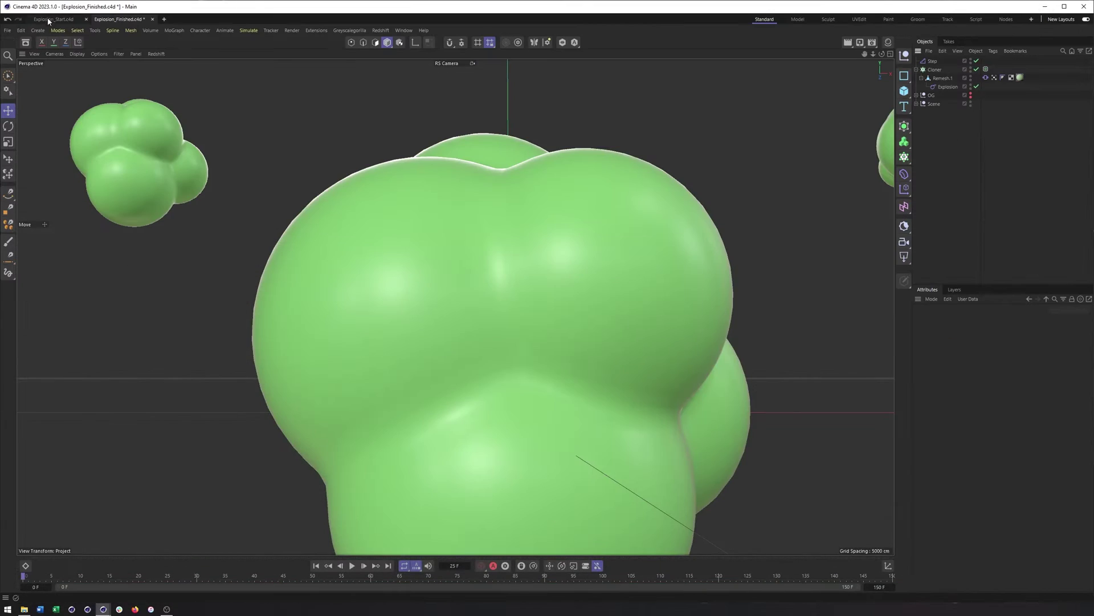
click(48, 19)
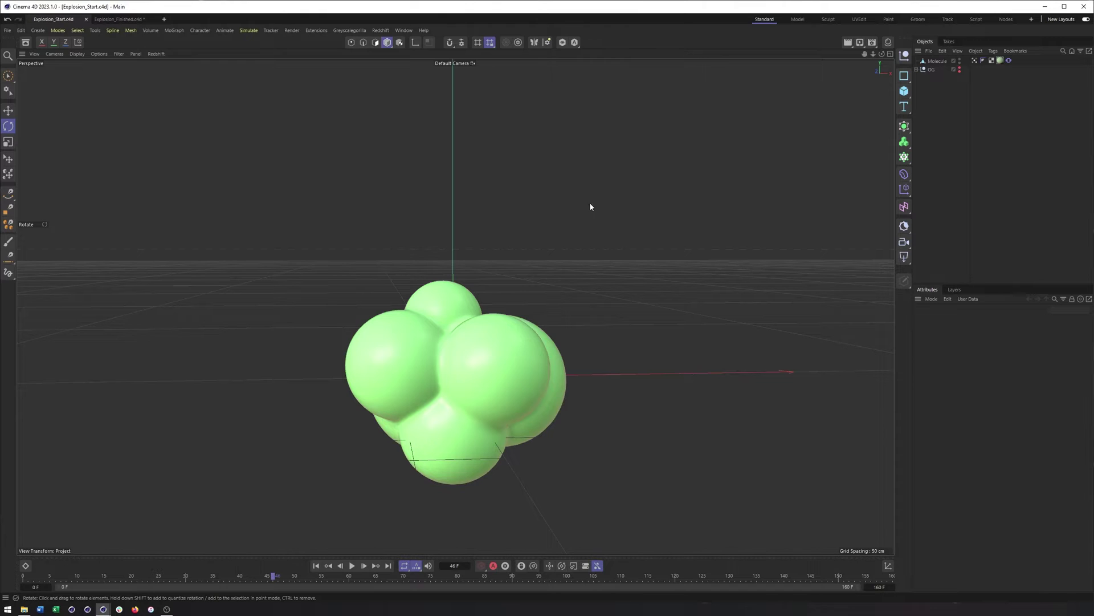
click(936, 60)
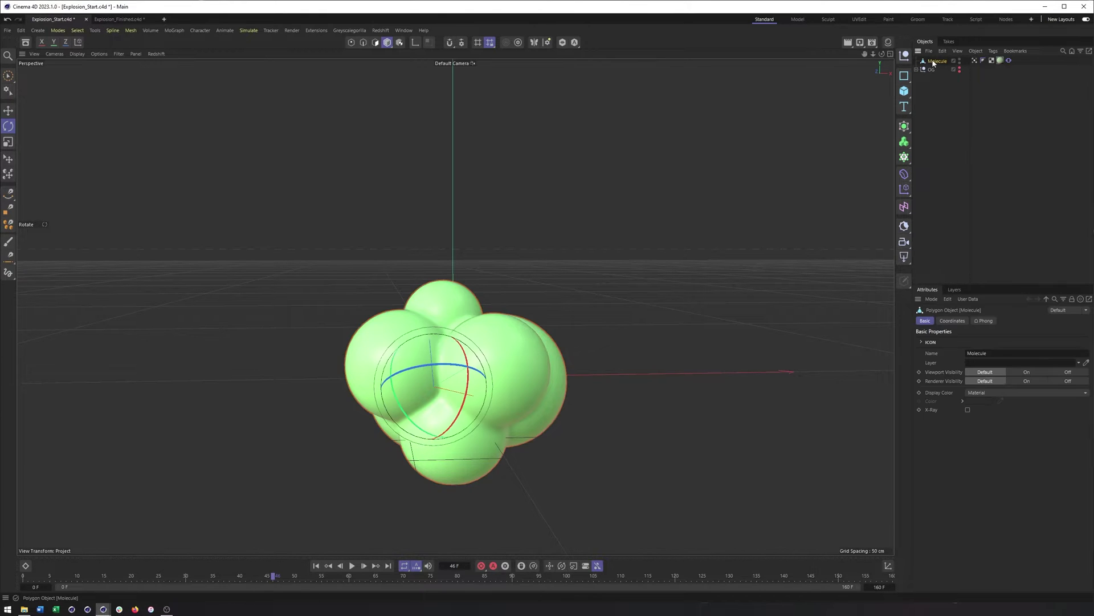
key(o)
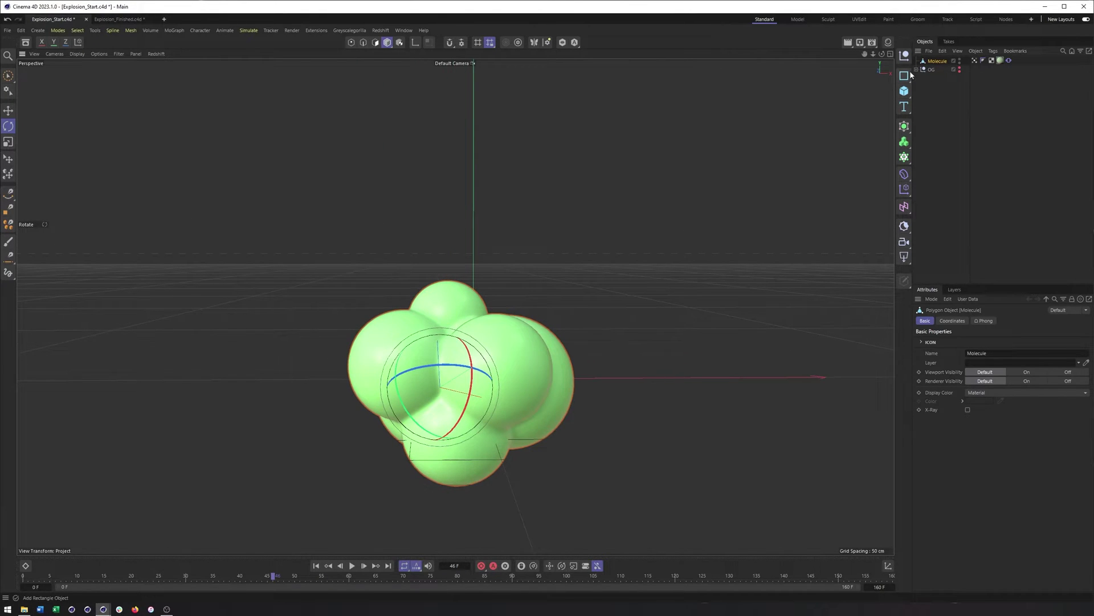
Examine how the OG group builds the molecule with its spheres, Volume Builder, Volume Mesher and Remesh, and collapse it with Molecule selected.
click(917, 69)
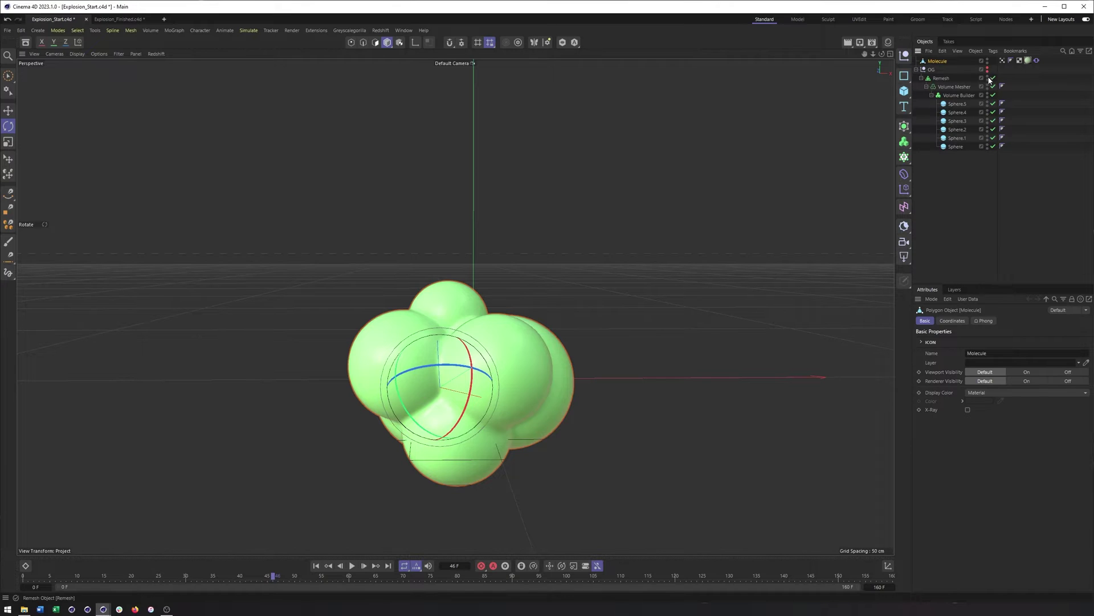
click(963, 96)
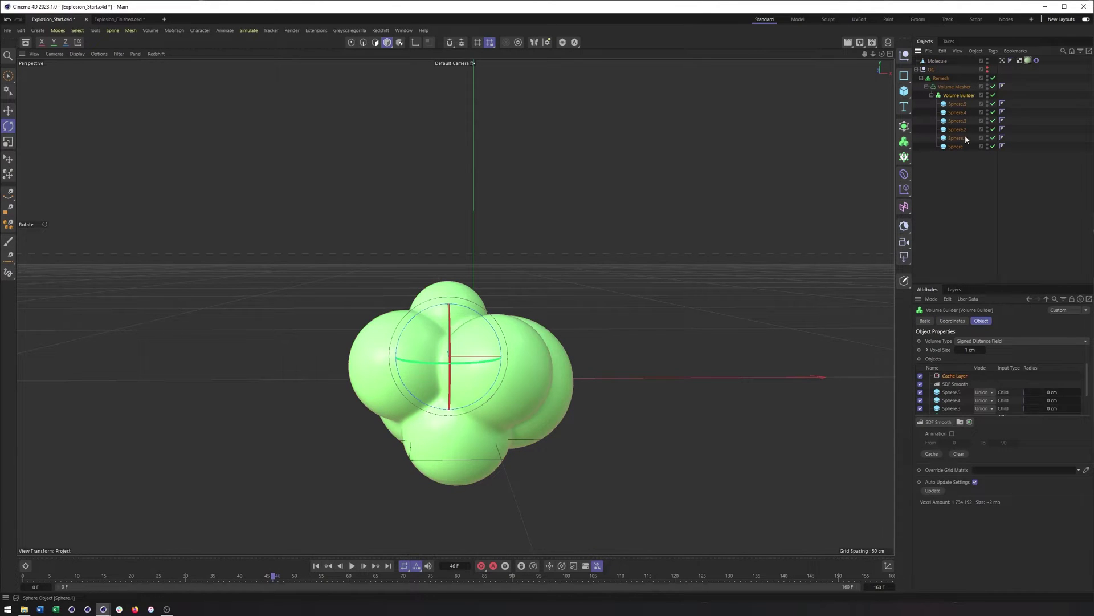
click(975, 174)
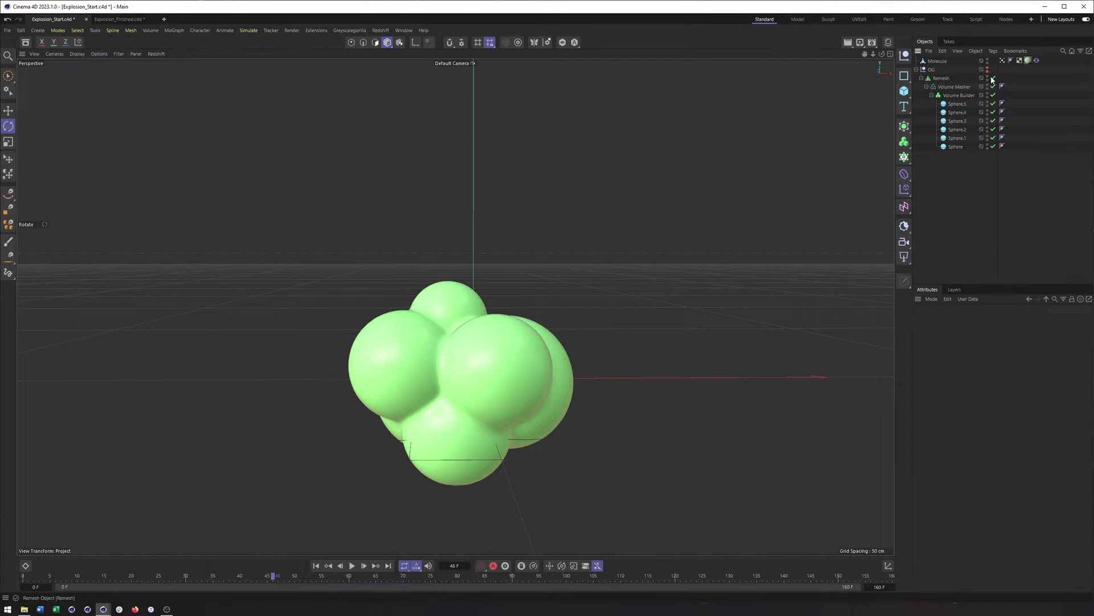
click(964, 107)
click(962, 95)
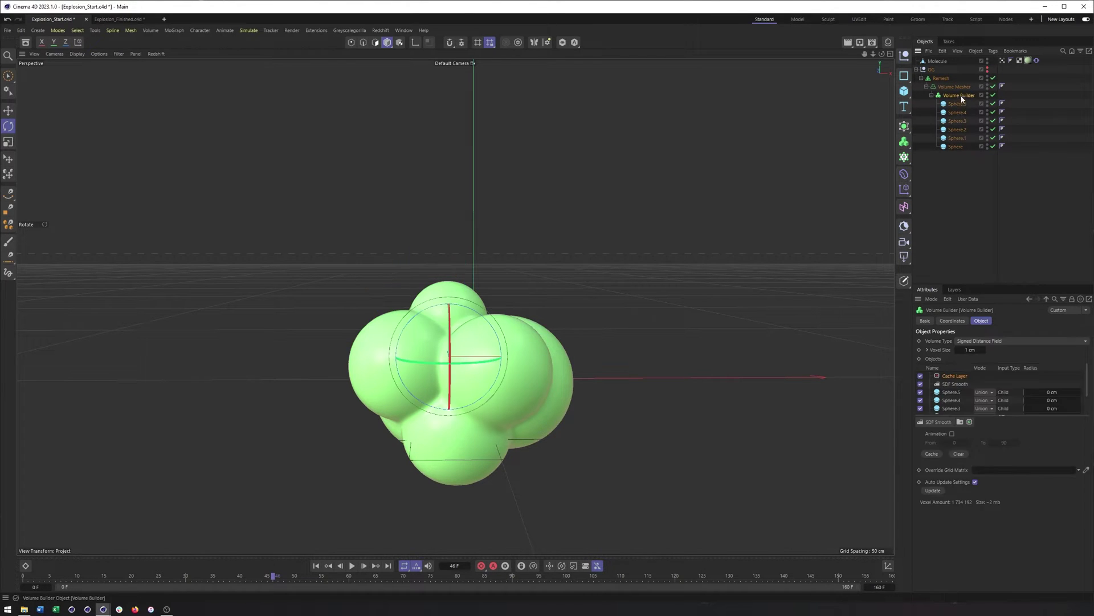
click(951, 87)
click(943, 79)
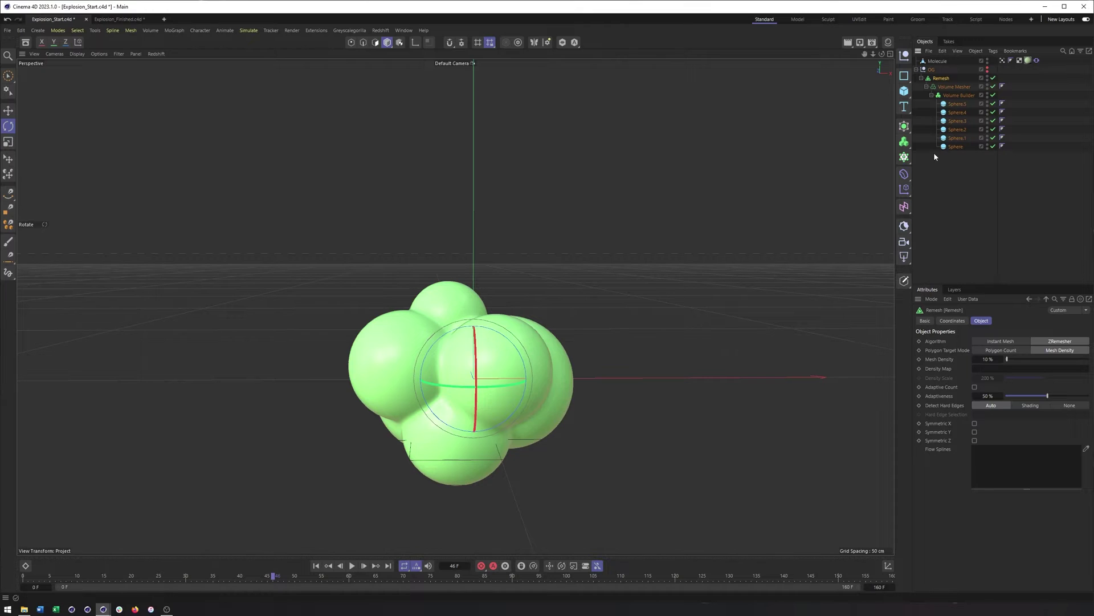
click(935, 61)
click(917, 69)
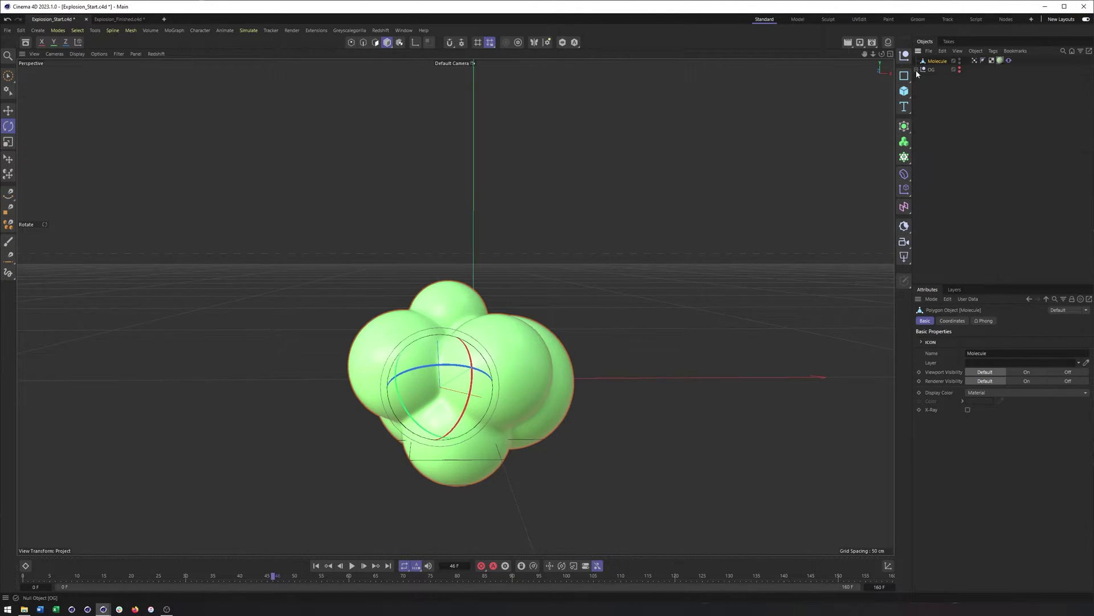
Add an Explosion deformer and make it a child of the Molecule object.
key(e)
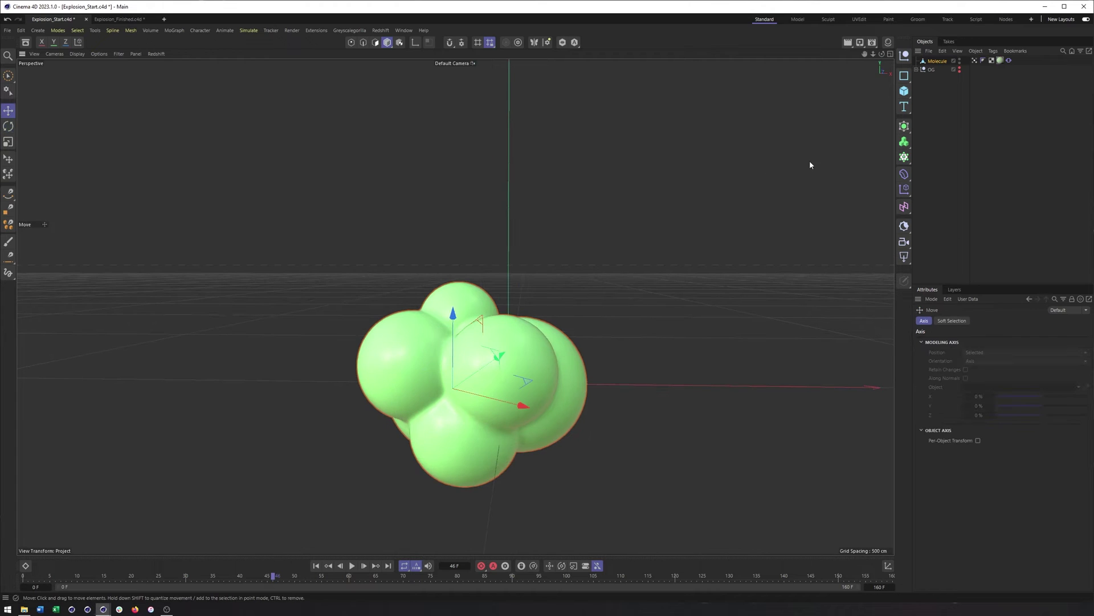
click(905, 174)
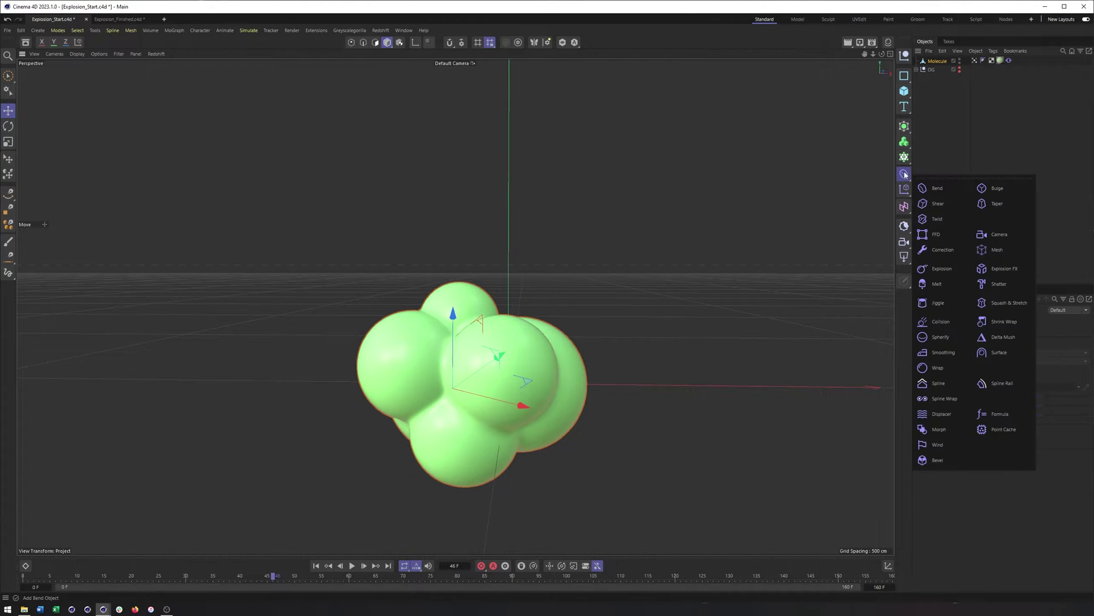
click(961, 266)
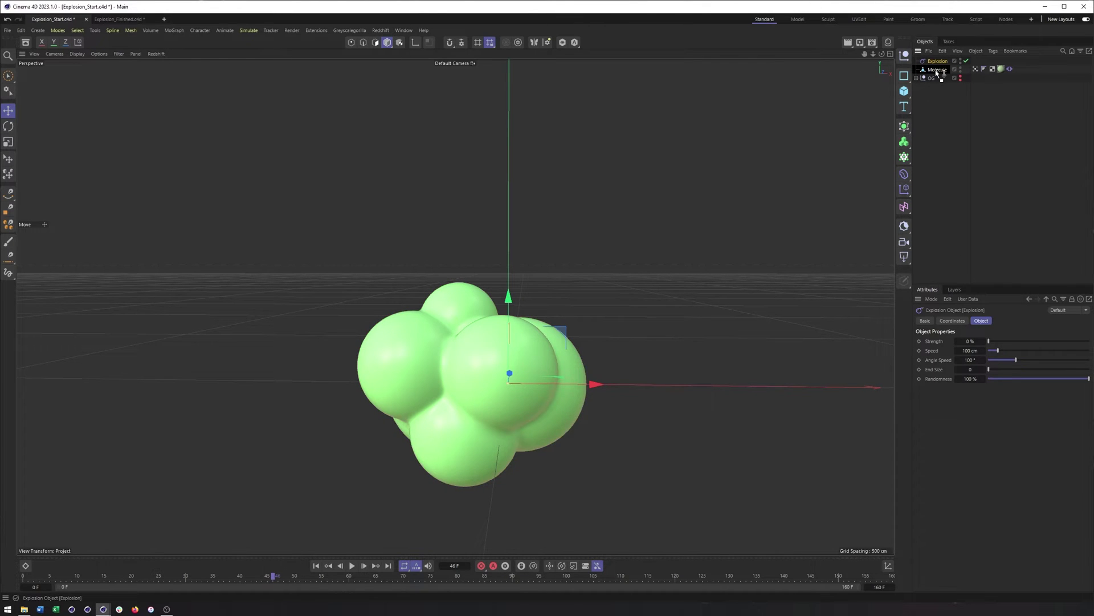
drag(937, 71, 938, 70)
Try grouping the Explosion deformer and Molecule as siblings under a new null.
alt+middle_drag(579, 319, 597, 299)
alt+right_drag(597, 299, 590, 299)
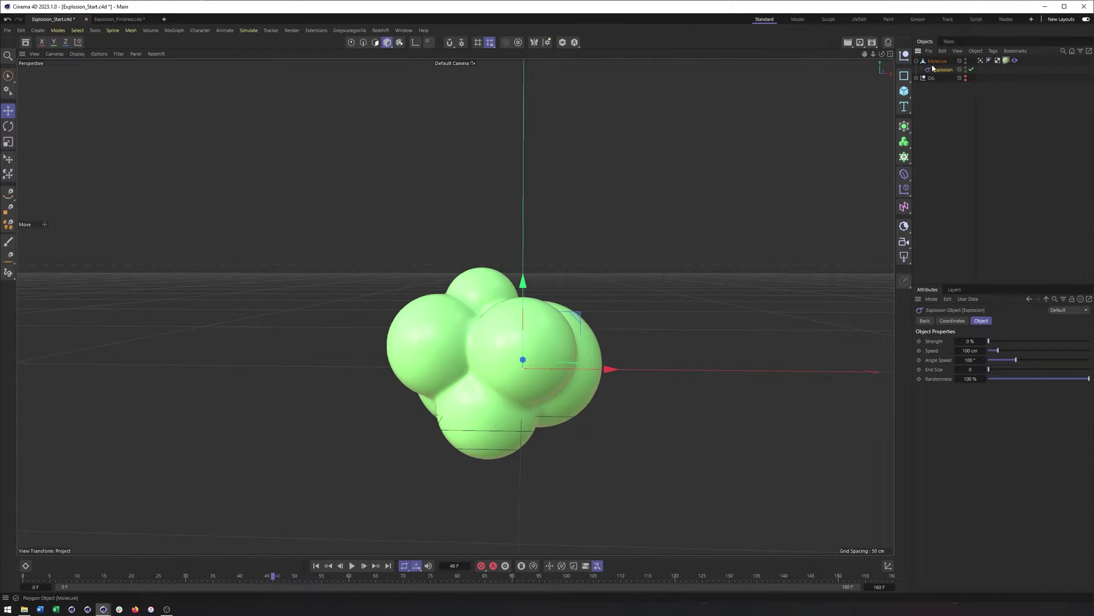
click(906, 57)
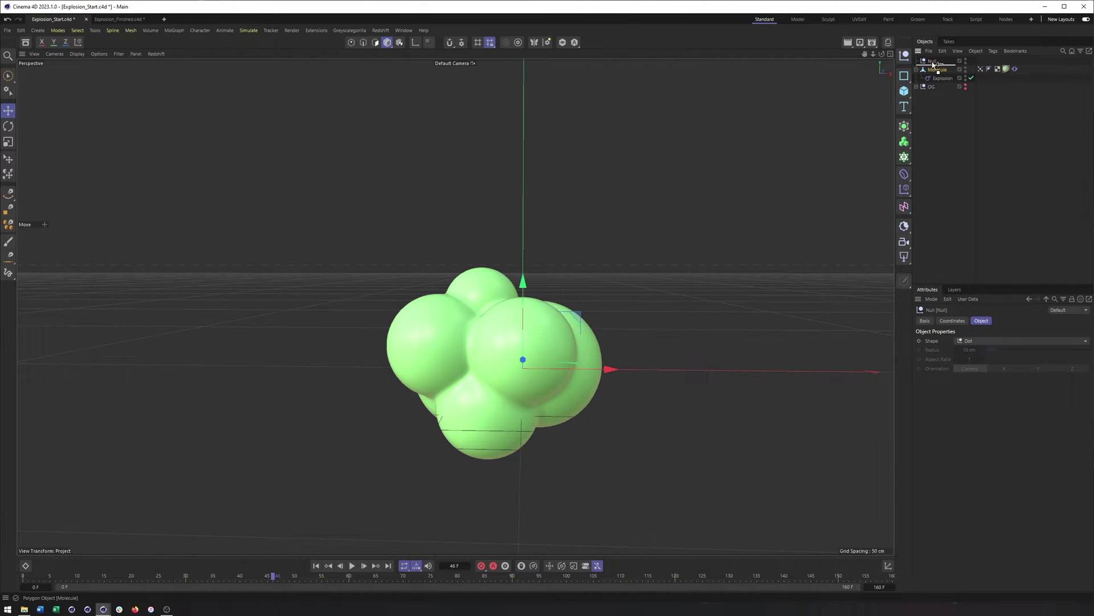
drag(936, 64, 944, 70)
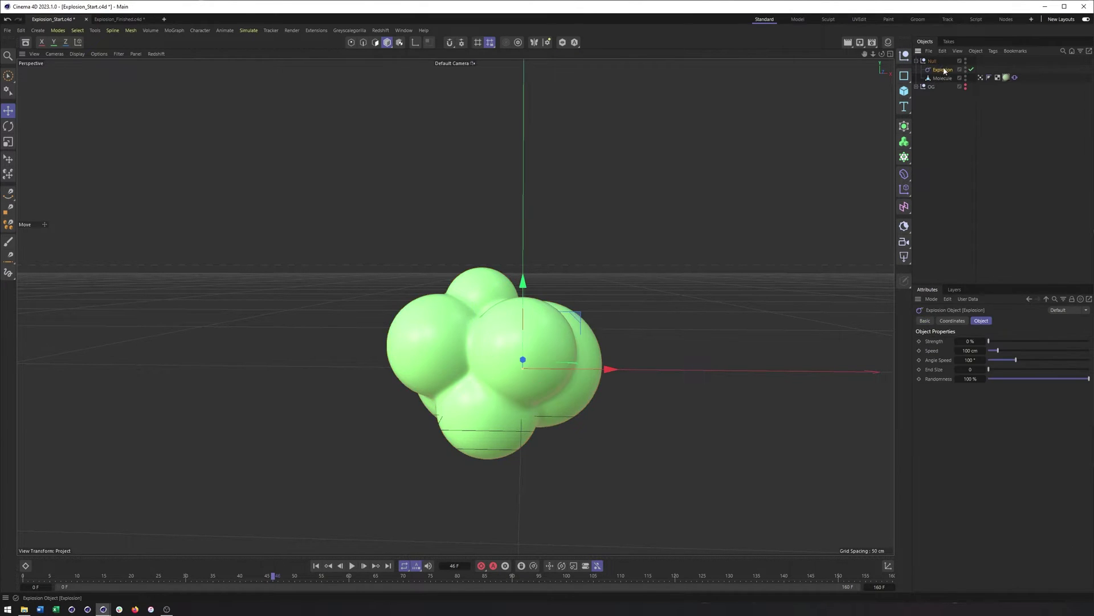
Duplicate the Molecule inside the null and move the copy beside the original.
click(940, 79)
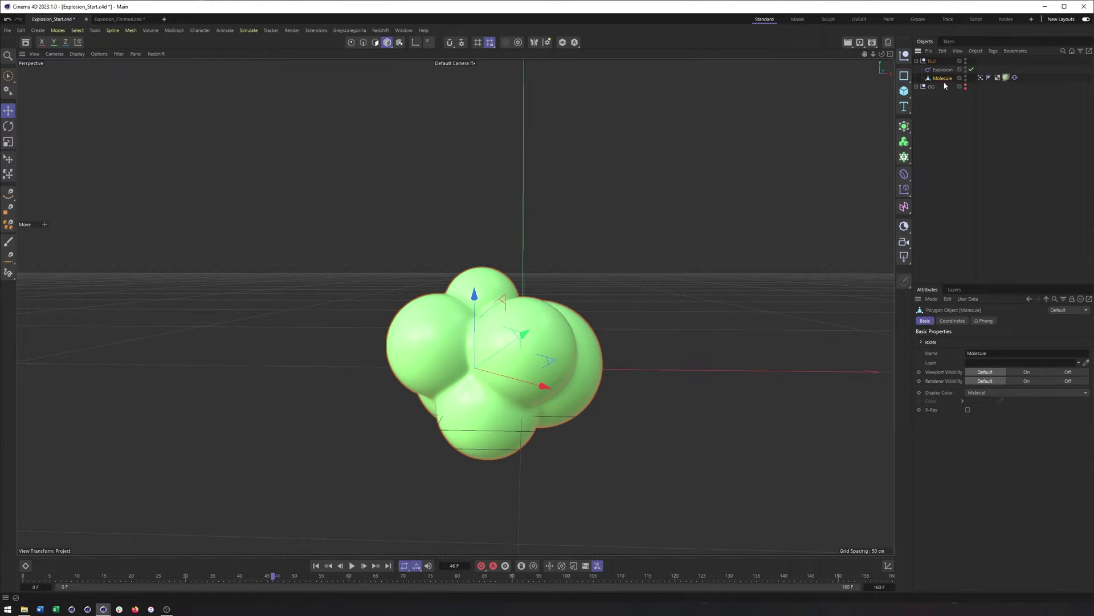
key(ctrl+c)
key(ctrl+v)
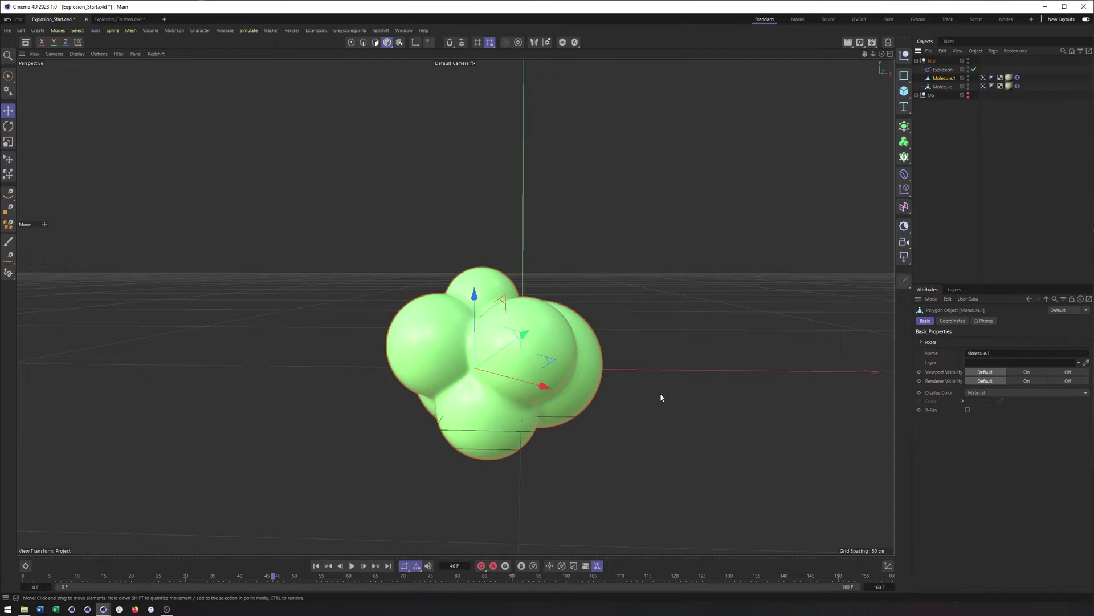
drag(545, 363, 278, 359)
alt+middle_drag(501, 391, 601, 389)
alt+right_drag(601, 388, 559, 389)
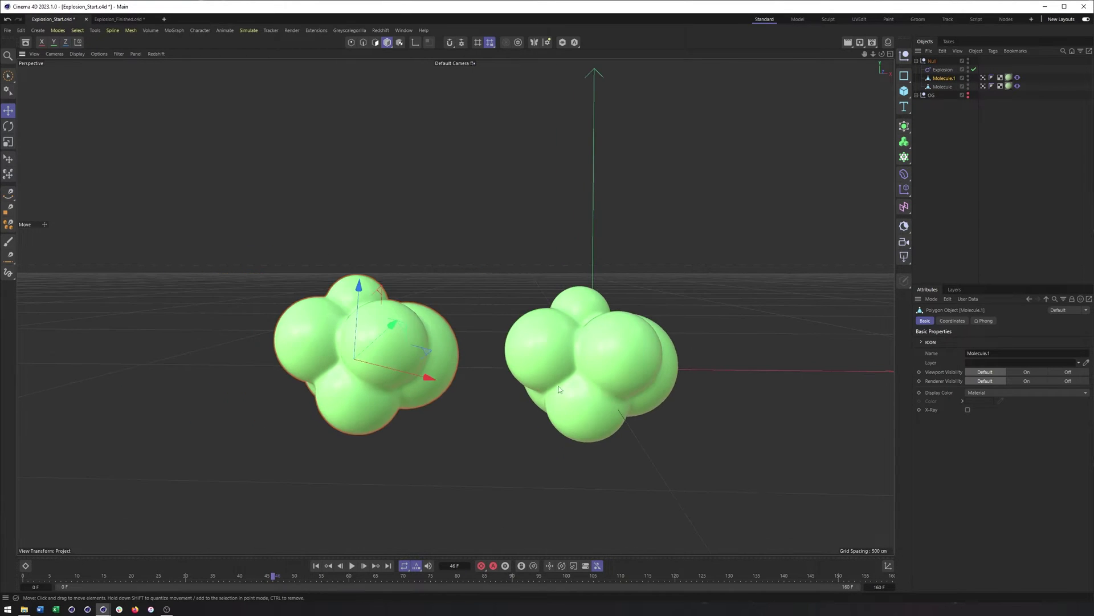
Test the Explosion deformer's strength on both molecules, return it to 0% and delete the duplicate.
click(943, 69)
mouse_move(994, 338)
mouse_down()
mouse_move(1004, 339)
mouse_move(988, 339)
mouse_up()
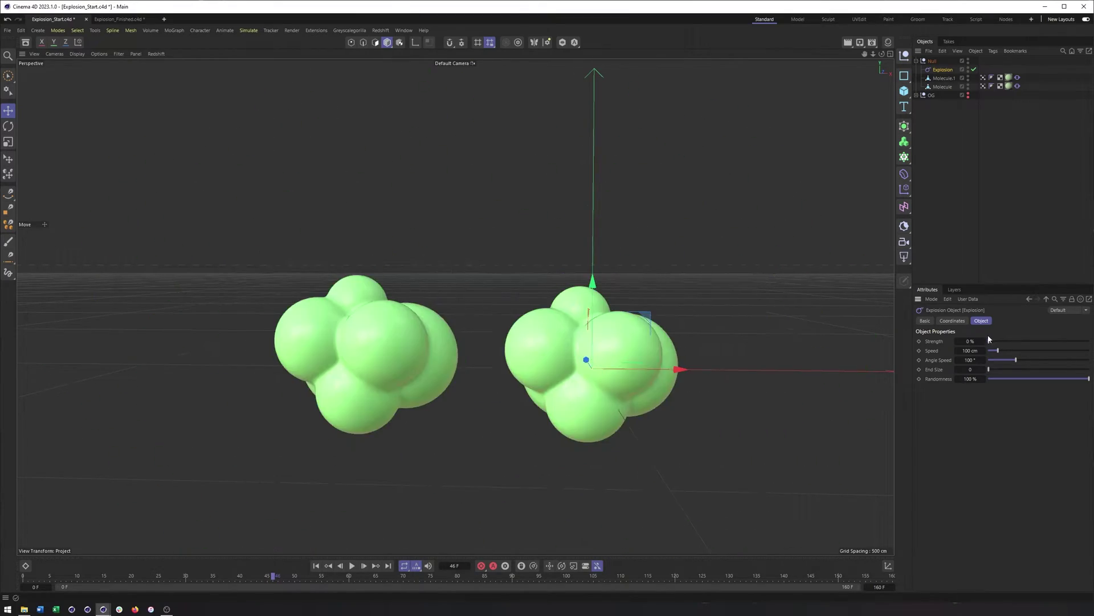
click(952, 78)
key(Delete)
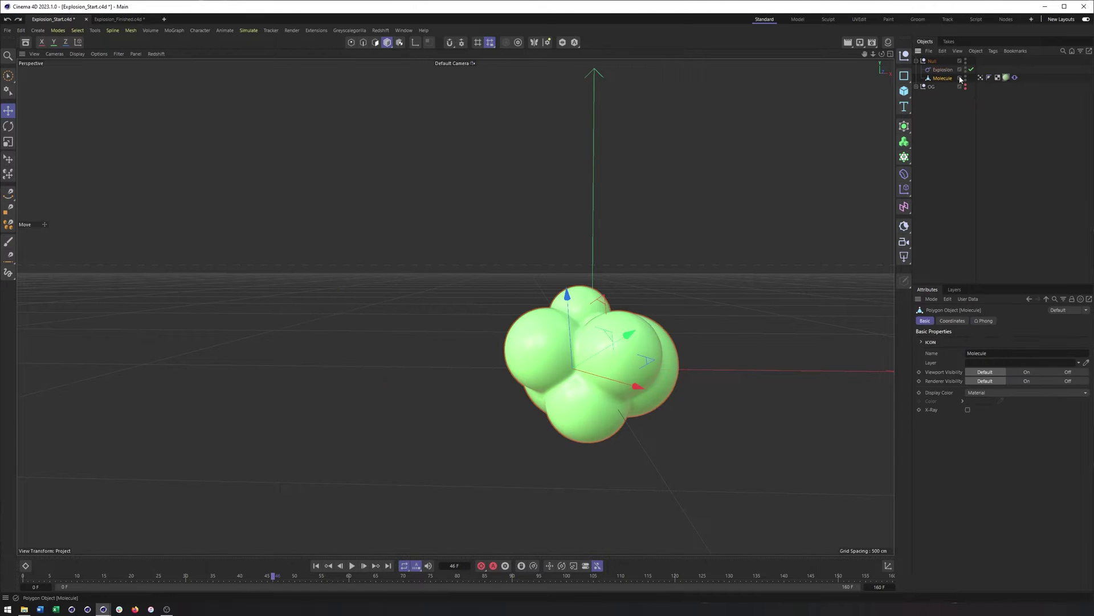
Undo the null grouping and duplication back to the Explosion deformer parented directly under Molecule.
key(ctrl+z)
key(ctrl+z)
key(ctrl+z)
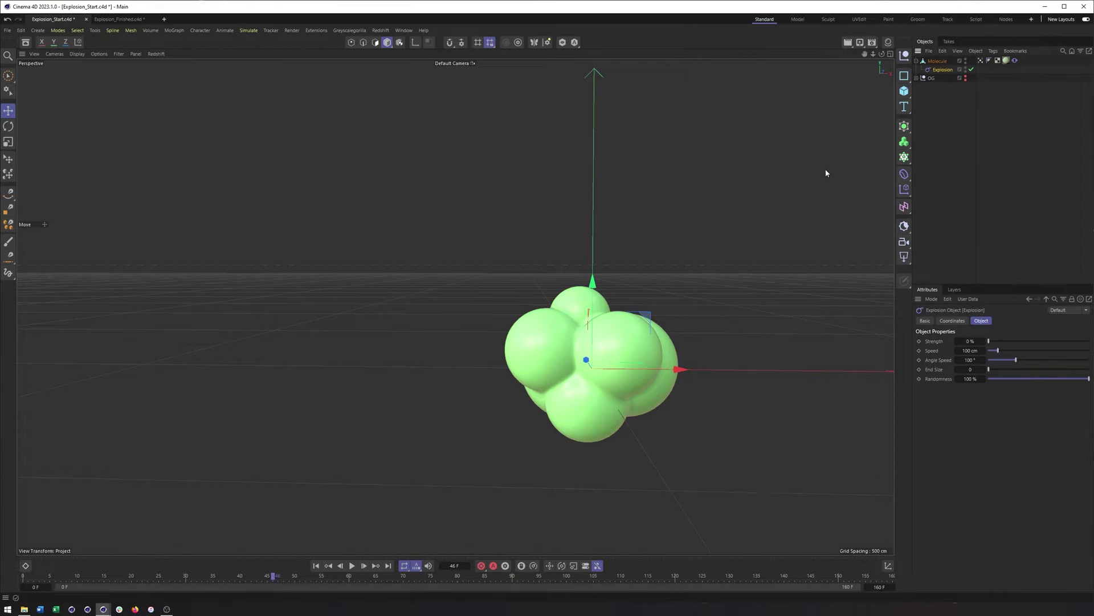
Try the Explosion deformer's strength at 100% and return it to 0%.
alt+middle_drag(477, 320, 418, 283)
alt+right_drag(536, 325, 608, 310)
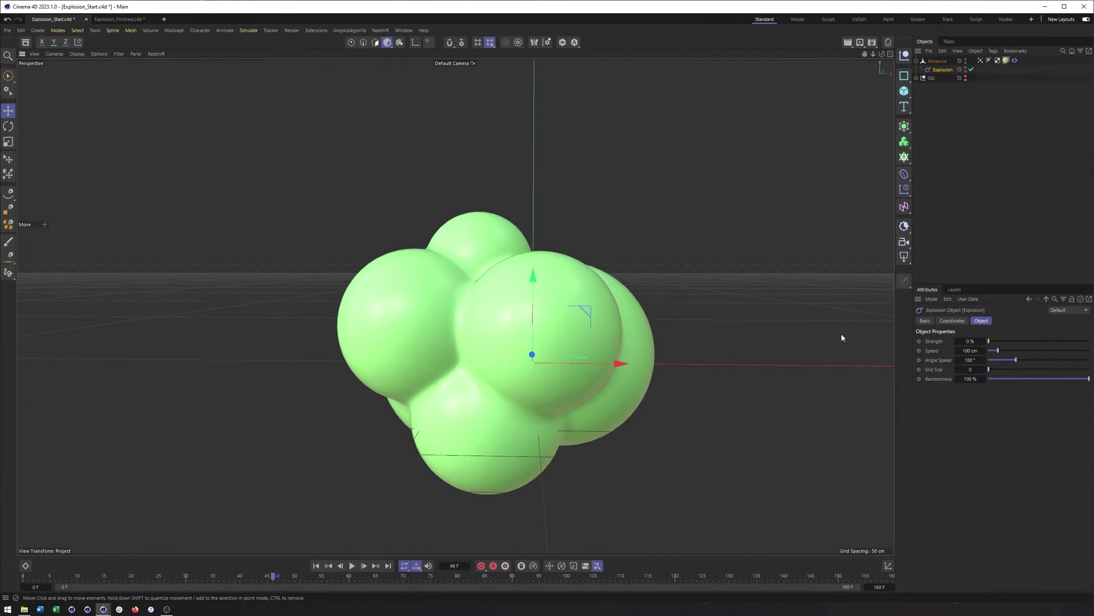
drag(989, 341, 1078, 352)
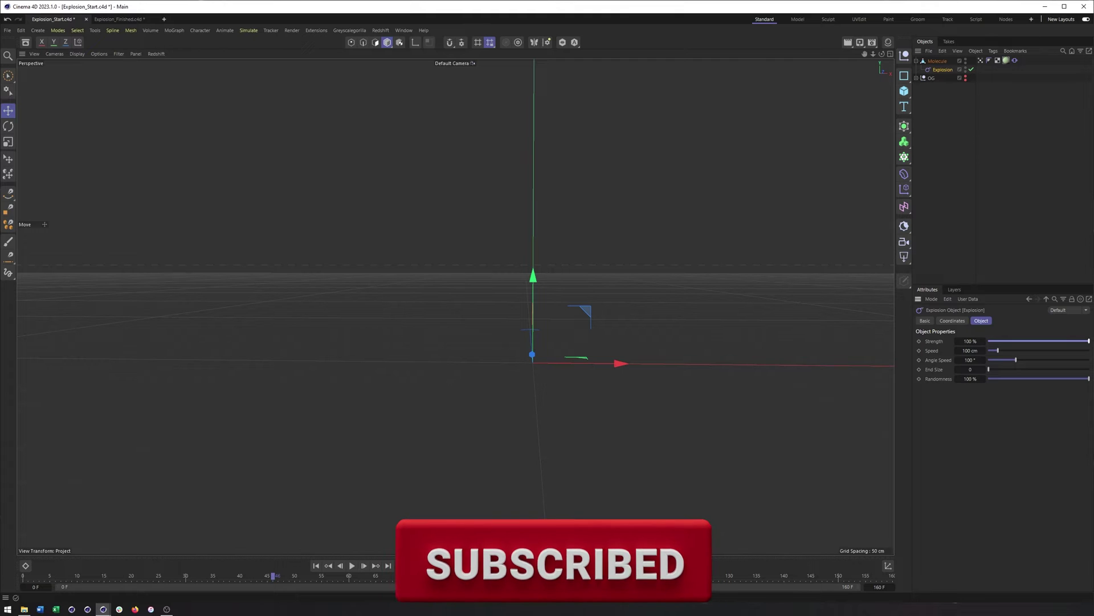
alt+right_drag(634, 371, 493, 370)
alt+middle_drag(592, 366, 434, 369)
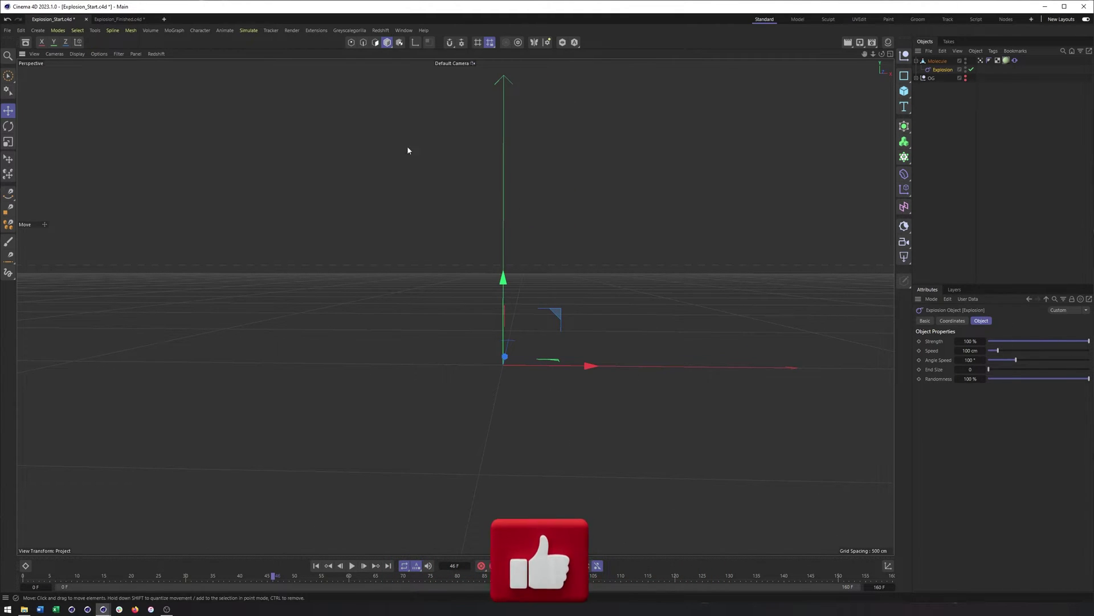
mouse_move(1089, 342)
mouse_down()
mouse_move(998, 342)
mouse_move(988, 344)
mouse_move(1090, 345)
mouse_move(989, 353)
mouse_up()
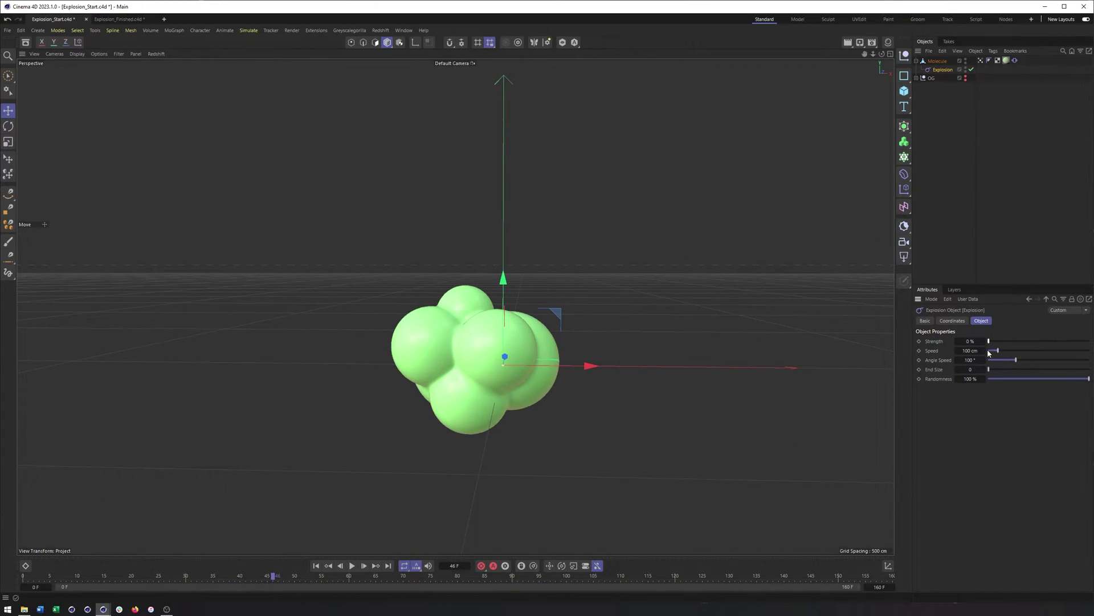
Set the Explosion strength to 8%, try a speed of 800 cm and lower the speed to 74 cm.
drag(988, 353, 1064, 353)
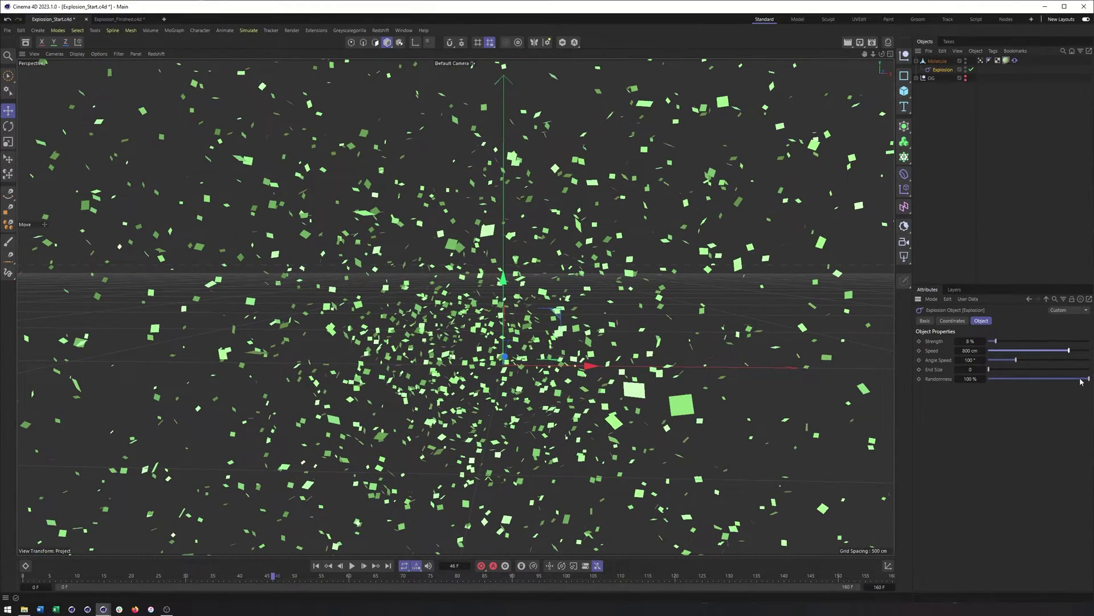
drag(1069, 352, 1018, 353)
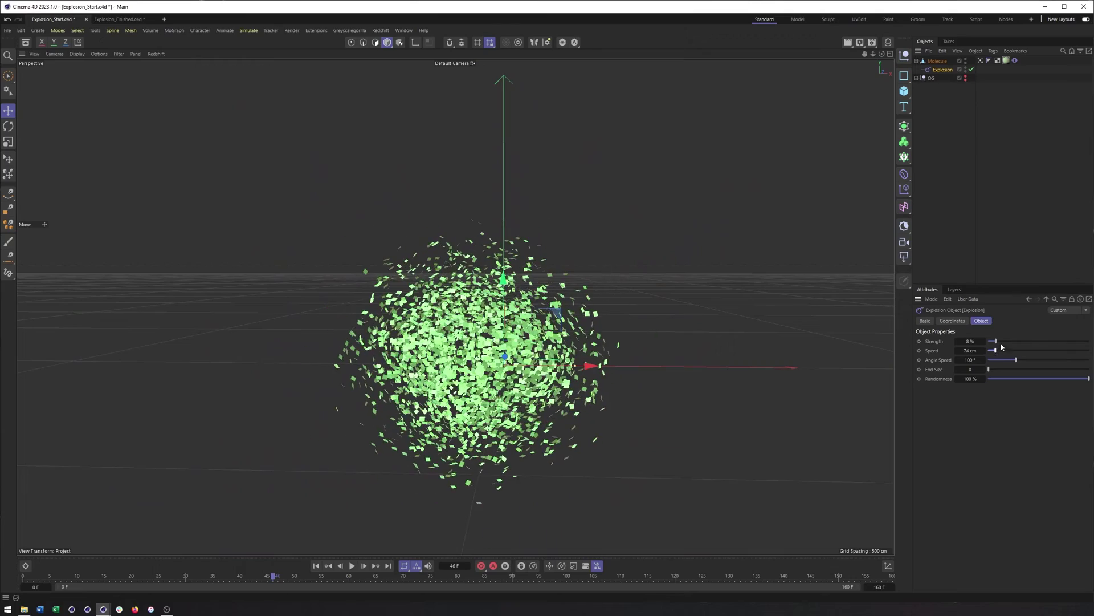
Test different Explosion strengths with the angle speed at 0°, and set the angle speed to 360° and the strength to 30%.
mouse_move(1004, 342)
mouse_down()
mouse_move(1063, 345)
mouse_move(1009, 343)
mouse_up()
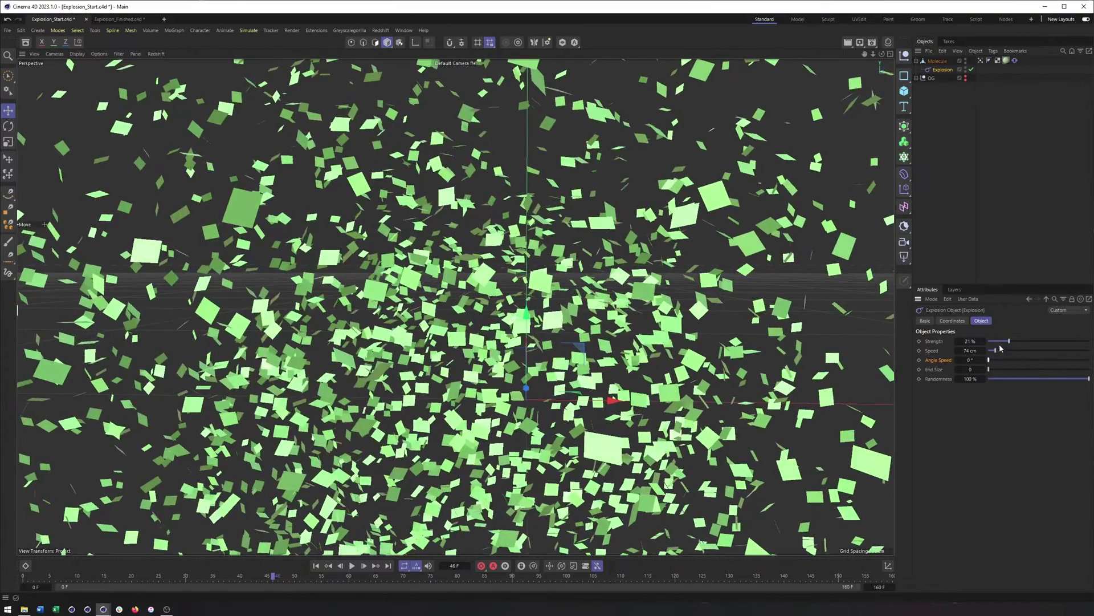
drag(1000, 348, 998, 345)
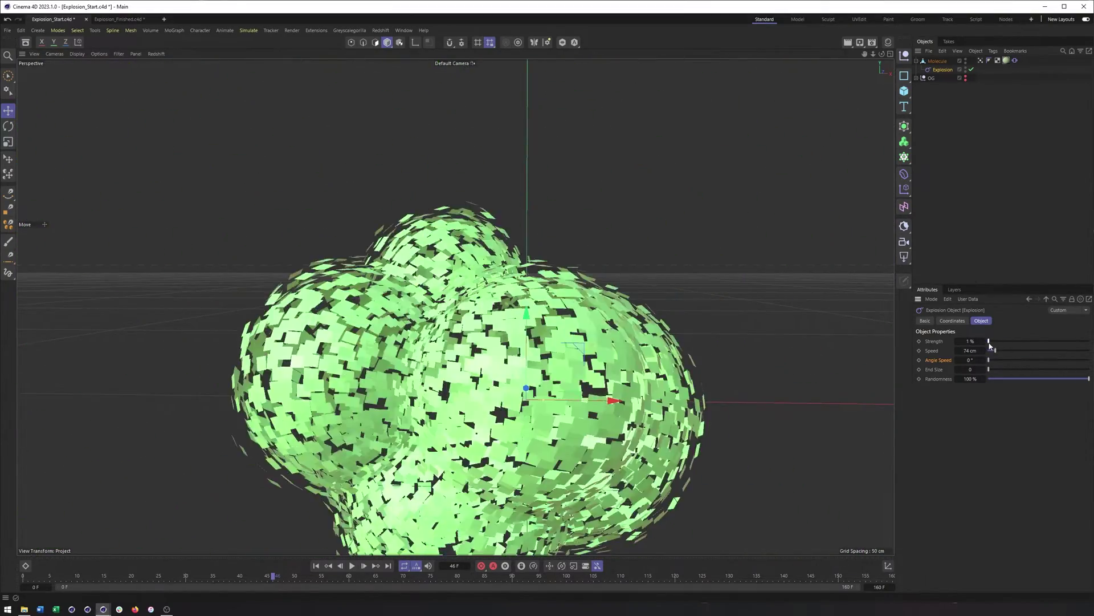
drag(992, 345, 1089, 361)
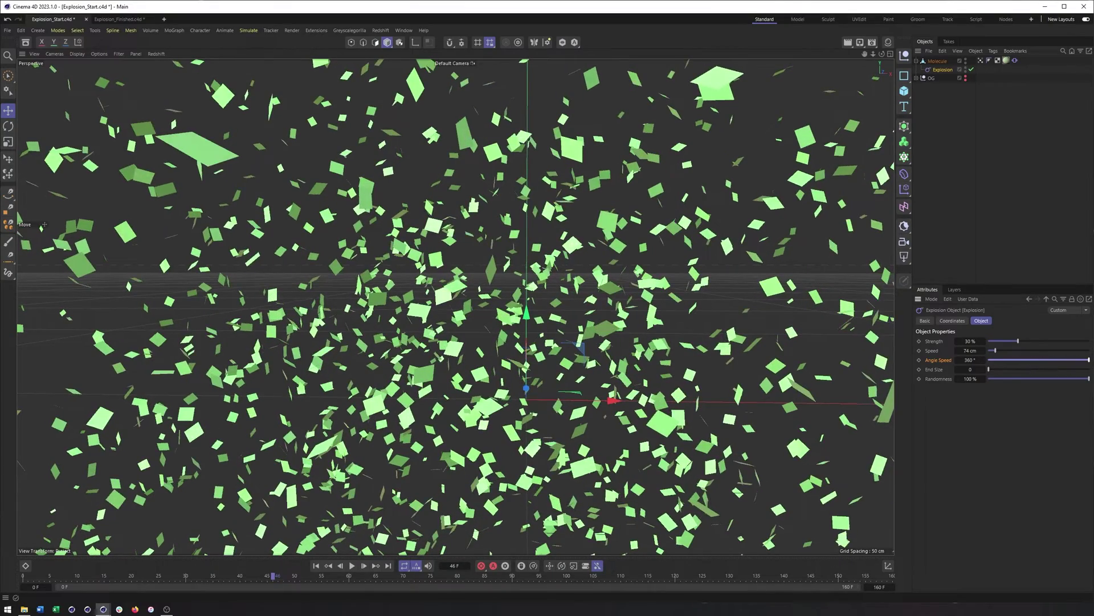
scroll(540, 344, down, 6)
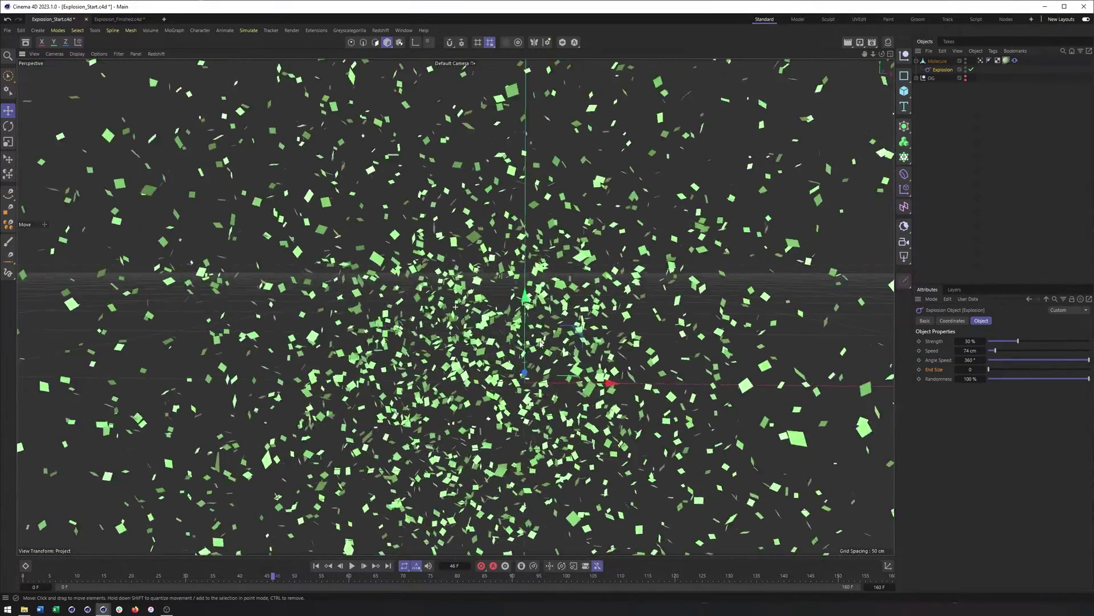
Try Explosion end sizes of 1 and 10 across different strengths, and reset the end size to 0.
scroll(541, 343, down, 4)
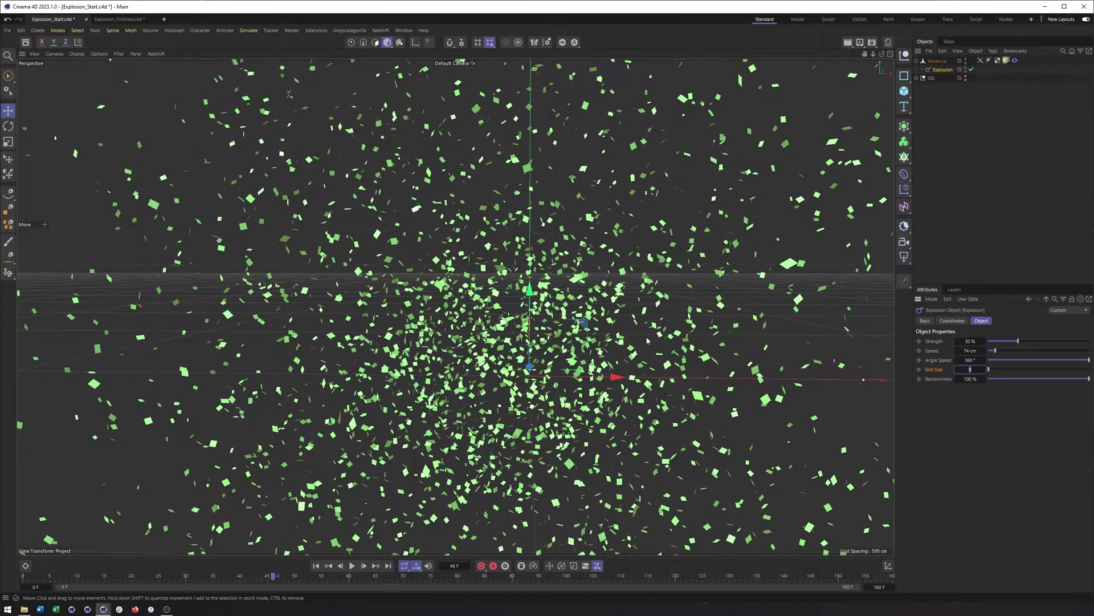
scroll(831, 276, down, 2)
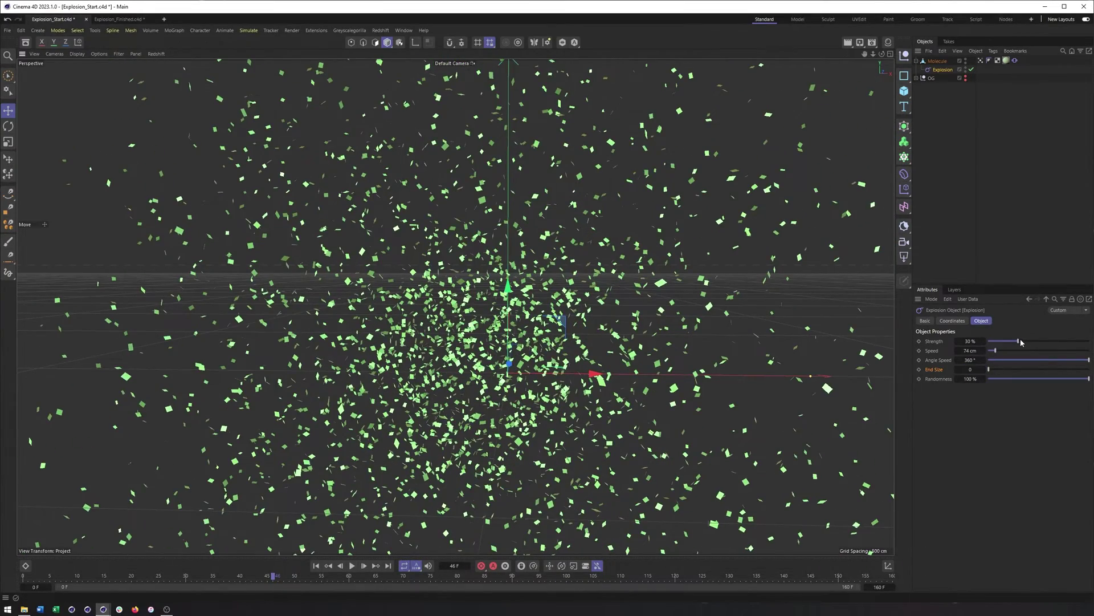
drag(1019, 341, 988, 352)
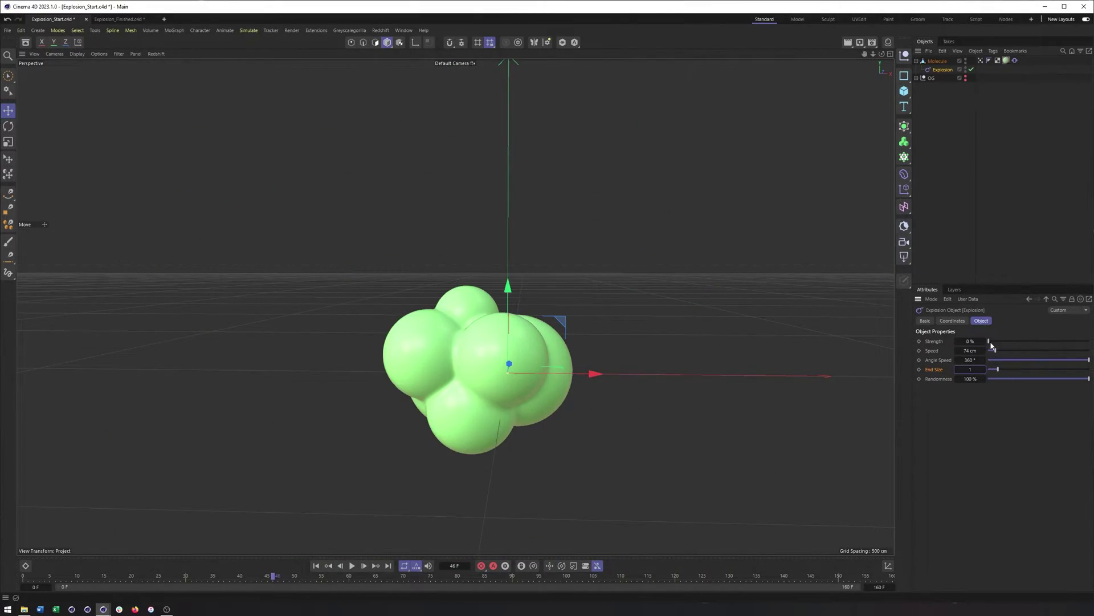
drag(990, 344, 1090, 342)
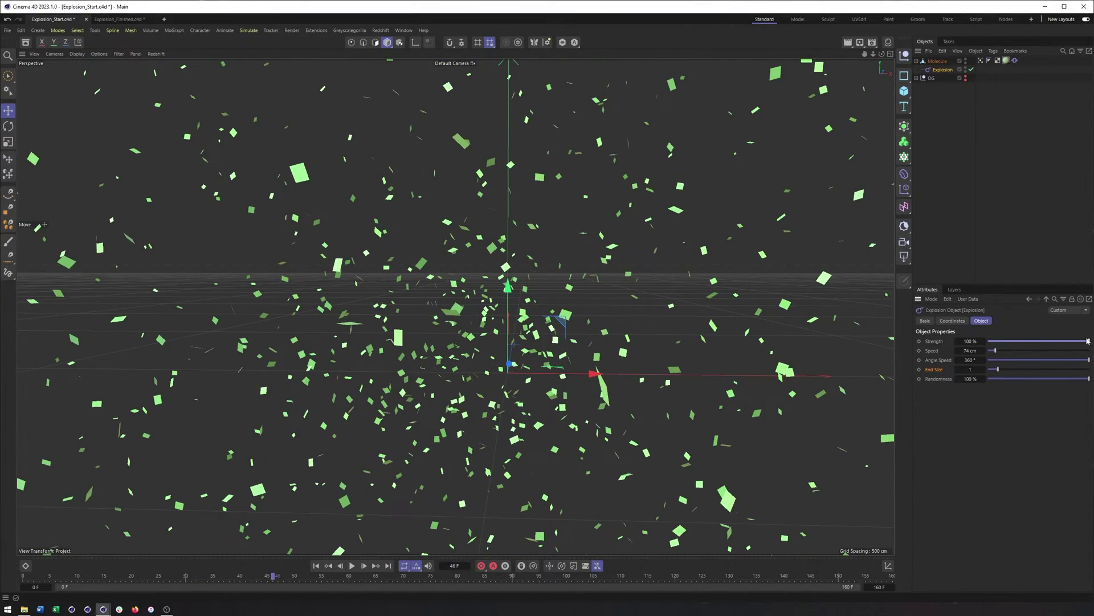
drag(1089, 341, 1090, 369)
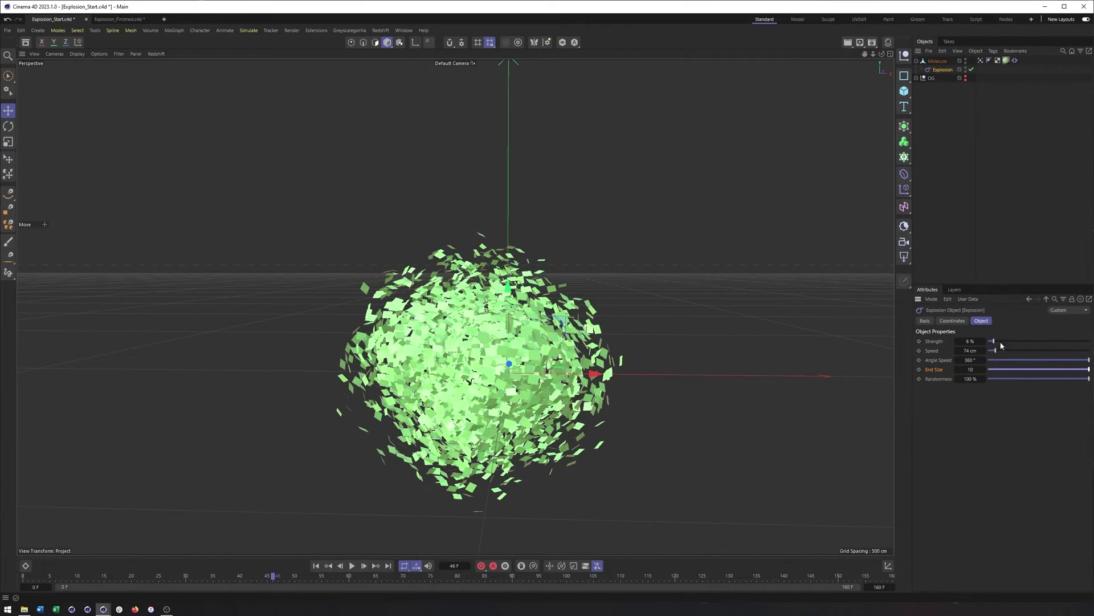
mouse_move(1001, 345)
mouse_down()
mouse_move(1093, 355)
mouse_move(1067, 342)
mouse_move(986, 348)
mouse_up()
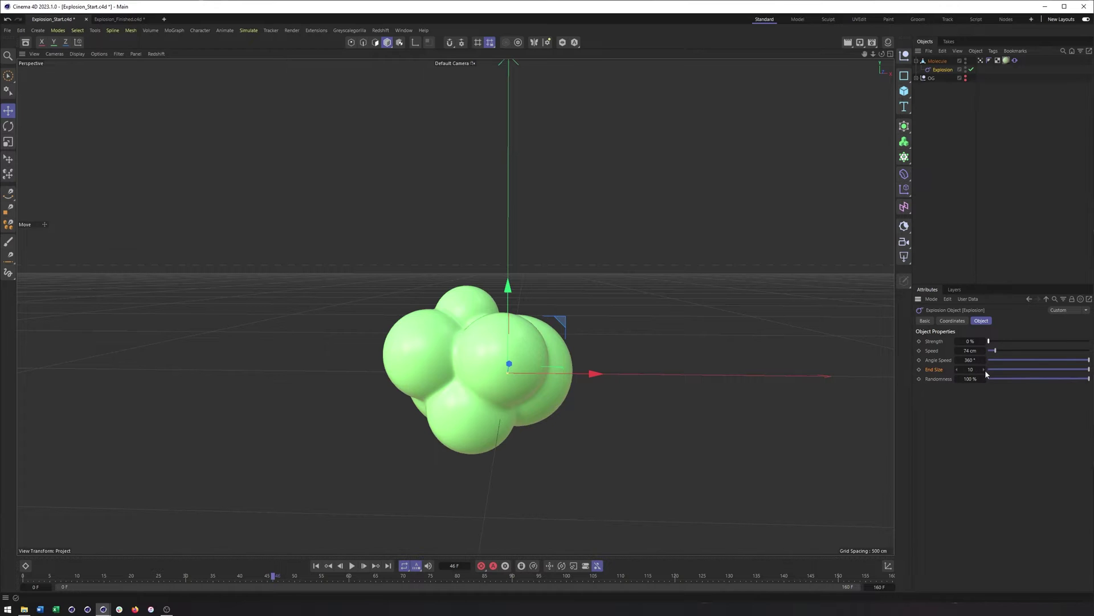
right_click(957, 369)
Try a randomness of 0% at strengths of 20% and 12%, restore it to 100% and set the strength to 0%.
drag(996, 344, 1008, 342)
drag(1085, 382, 984, 388)
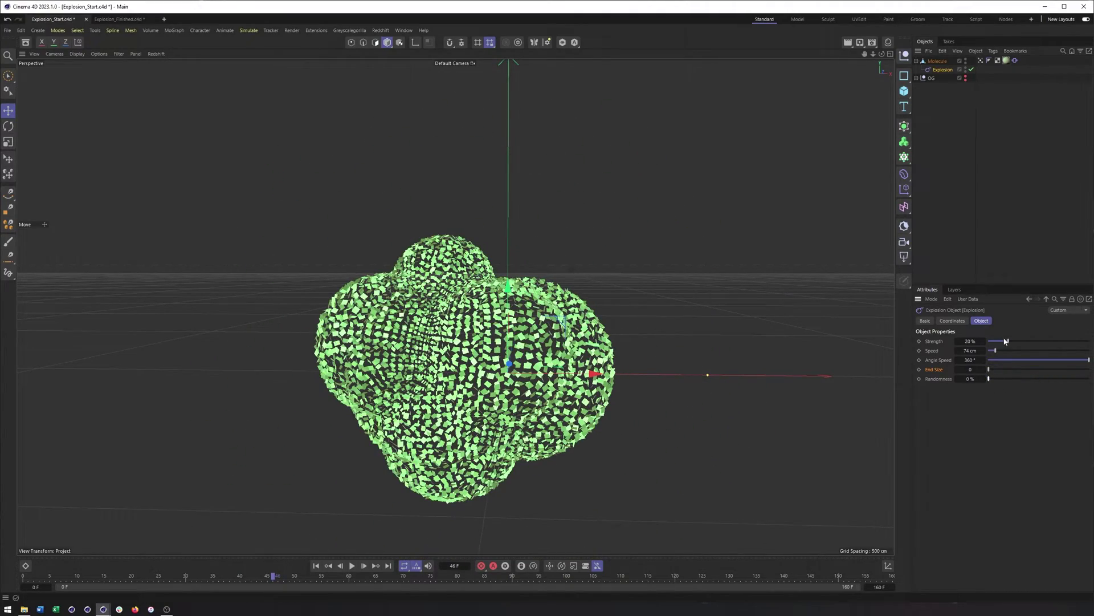
mouse_move(1008, 341)
mouse_down()
mouse_move(992, 344)
mouse_move(1064, 342)
mouse_move(1001, 356)
mouse_up()
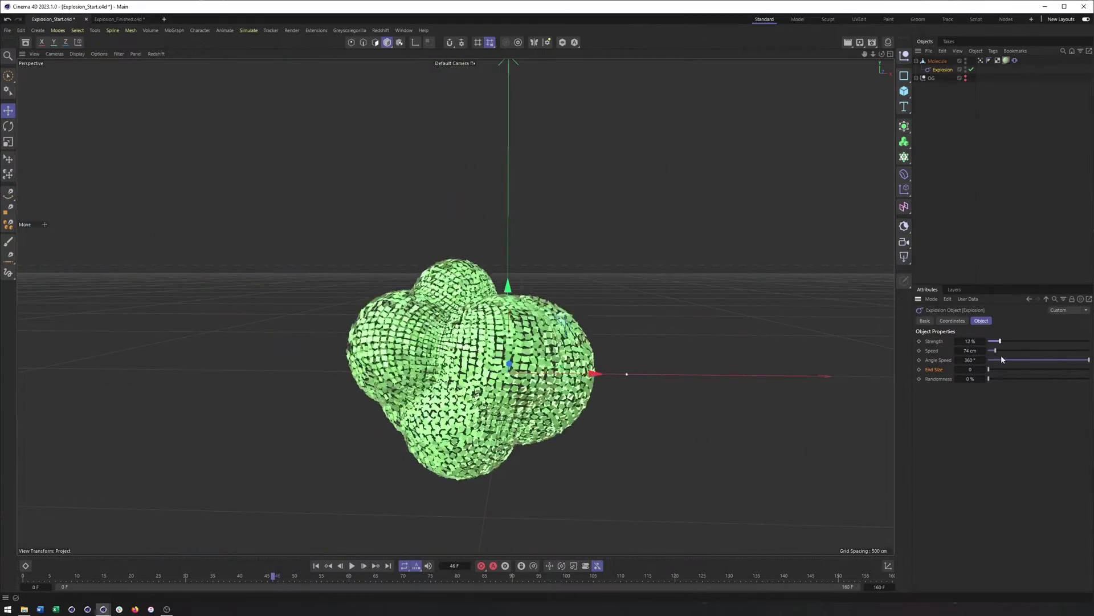
drag(989, 380, 1090, 381)
drag(1018, 341, 973, 346)
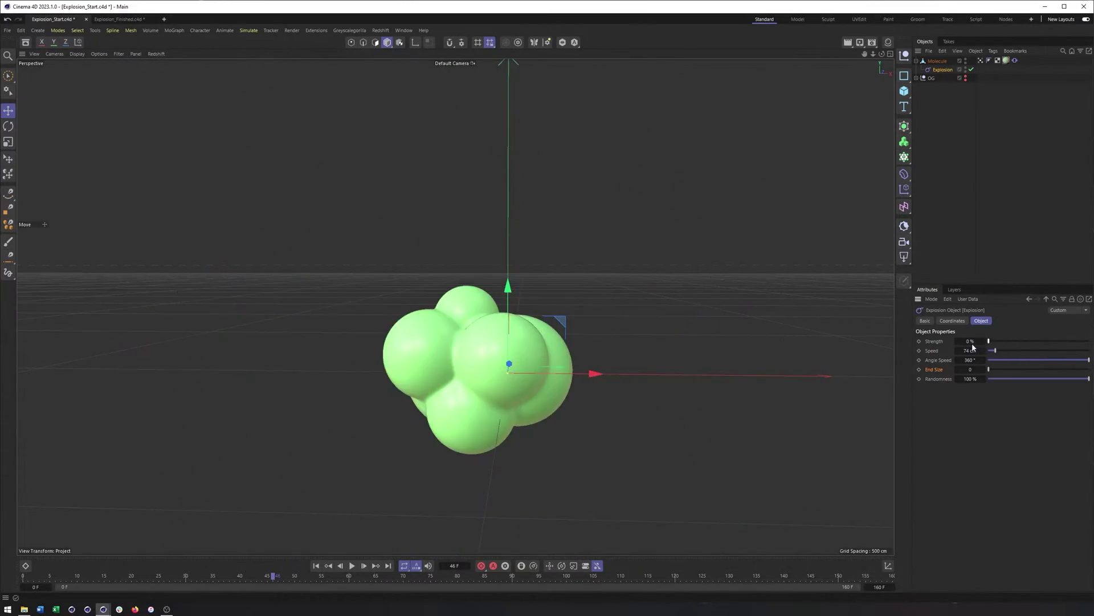
Keyframe the Explosion strength at 0% on frame 0 and at 100% on frame 160.
key(shift+f)
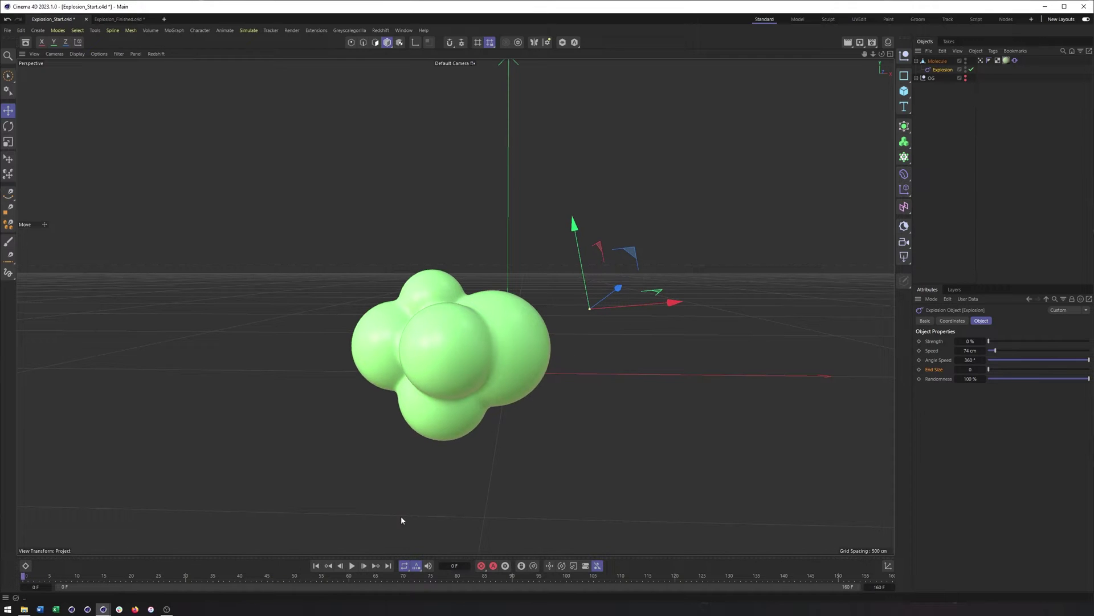
click(919, 342)
drag(25, 577, 892, 584)
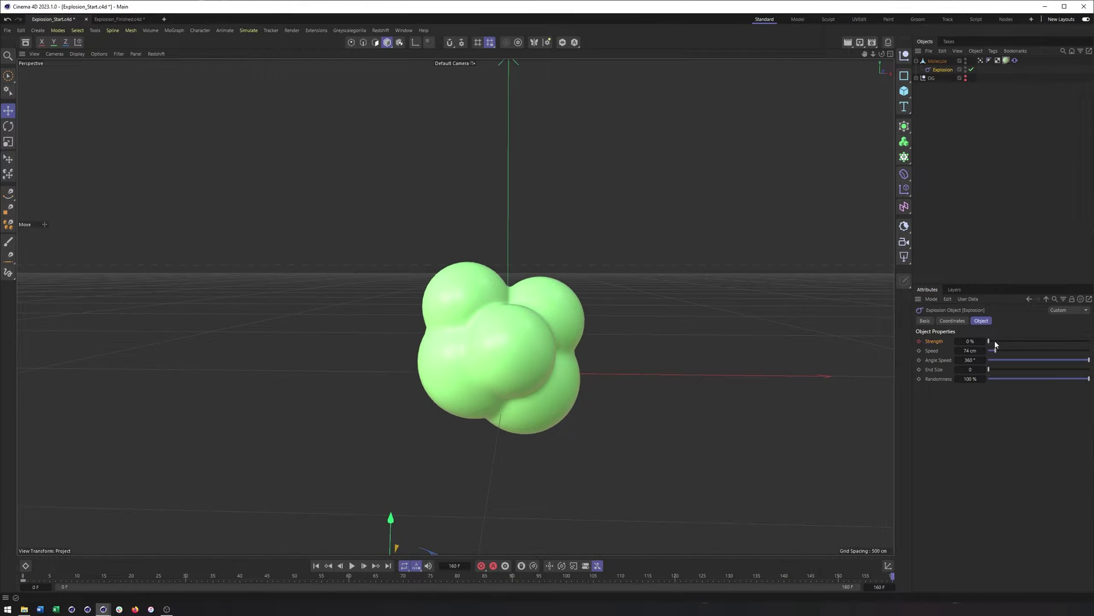
drag(996, 342, 1089, 341)
click(918, 341)
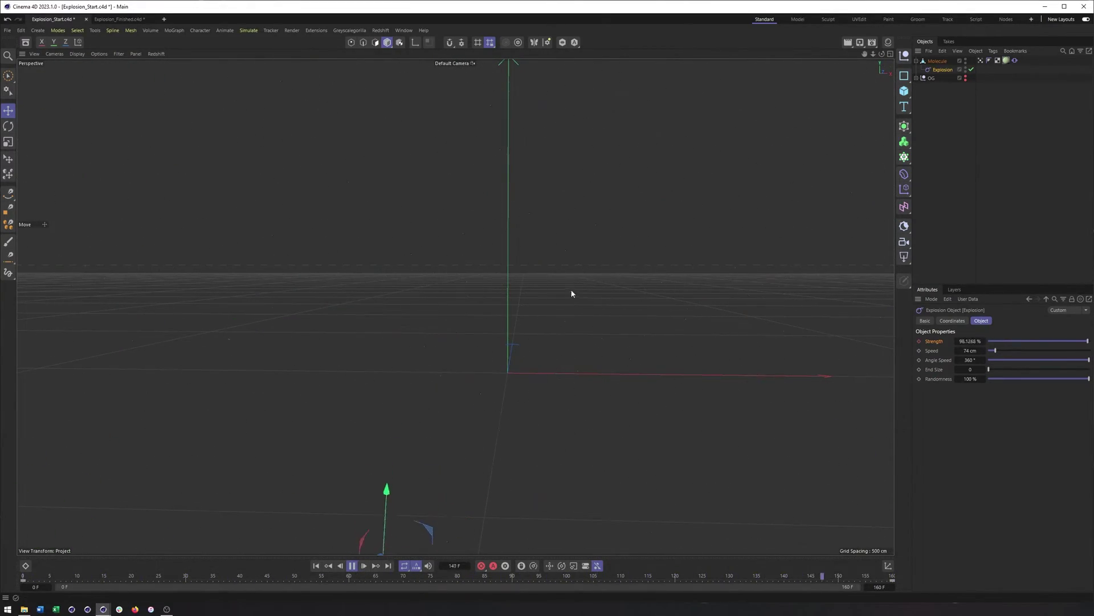
Watch the explosion animation with nothing selected, stop the playback and return to the first frame.
click(945, 203)
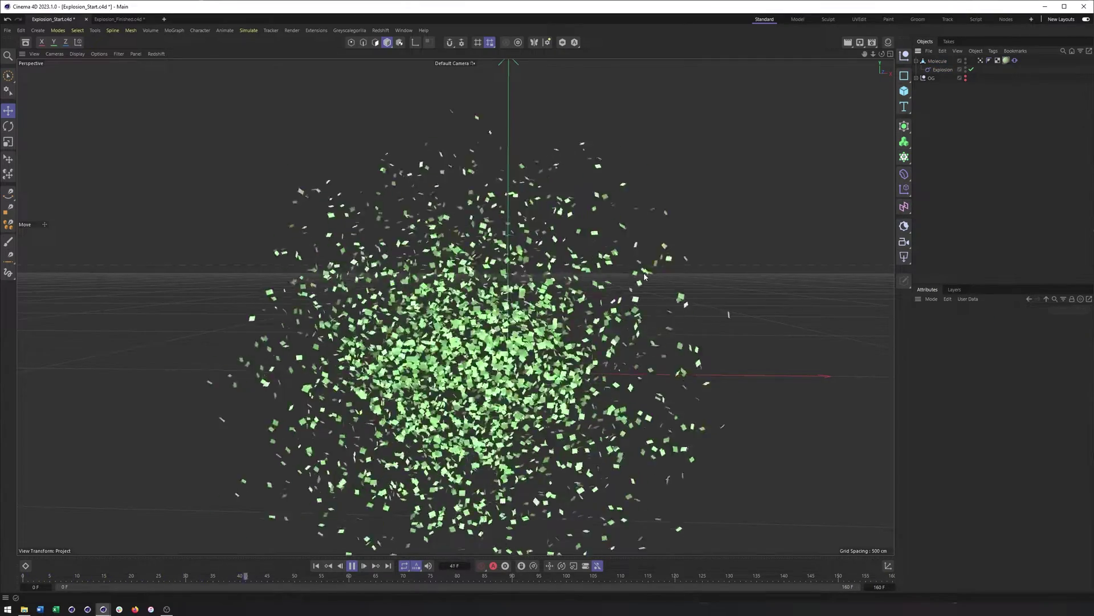
click(351, 565)
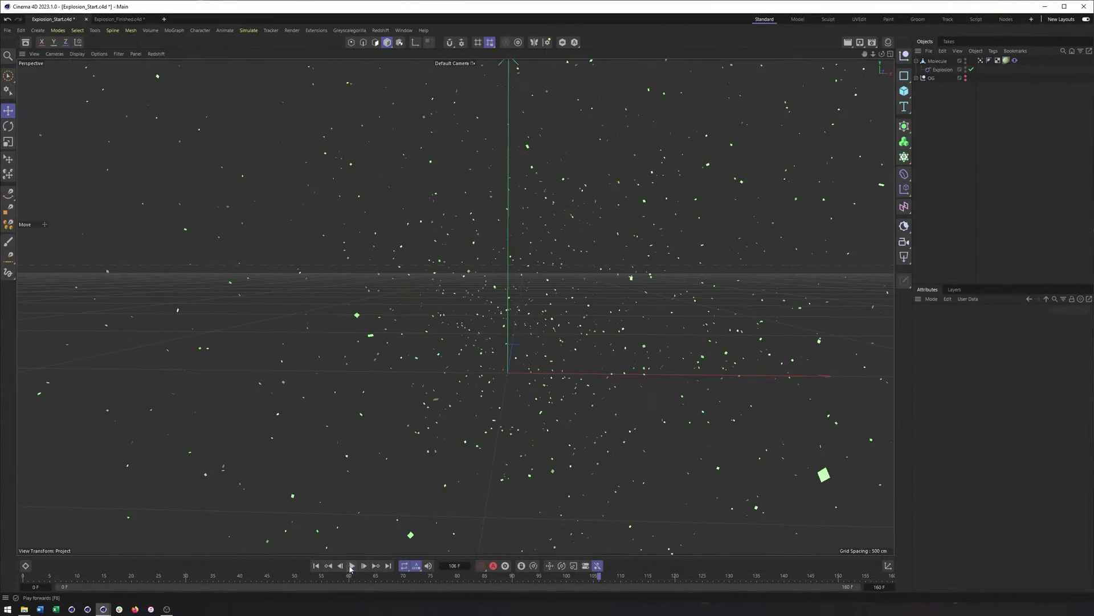
click(315, 566)
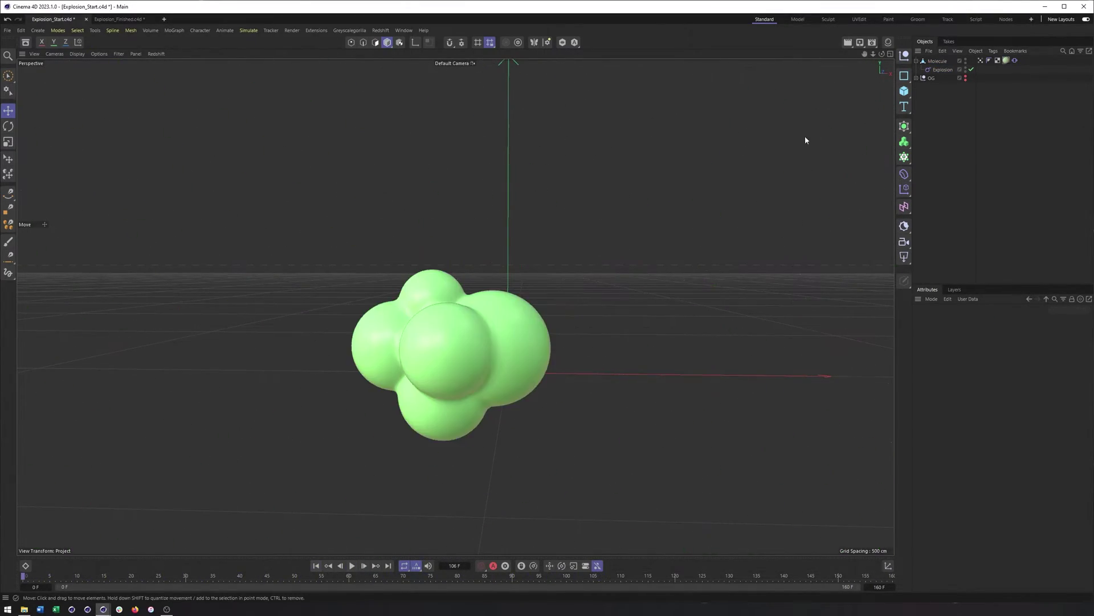
Set the Explosion strength to 0.1% on the first frame and view the cracked surface up close.
click(938, 69)
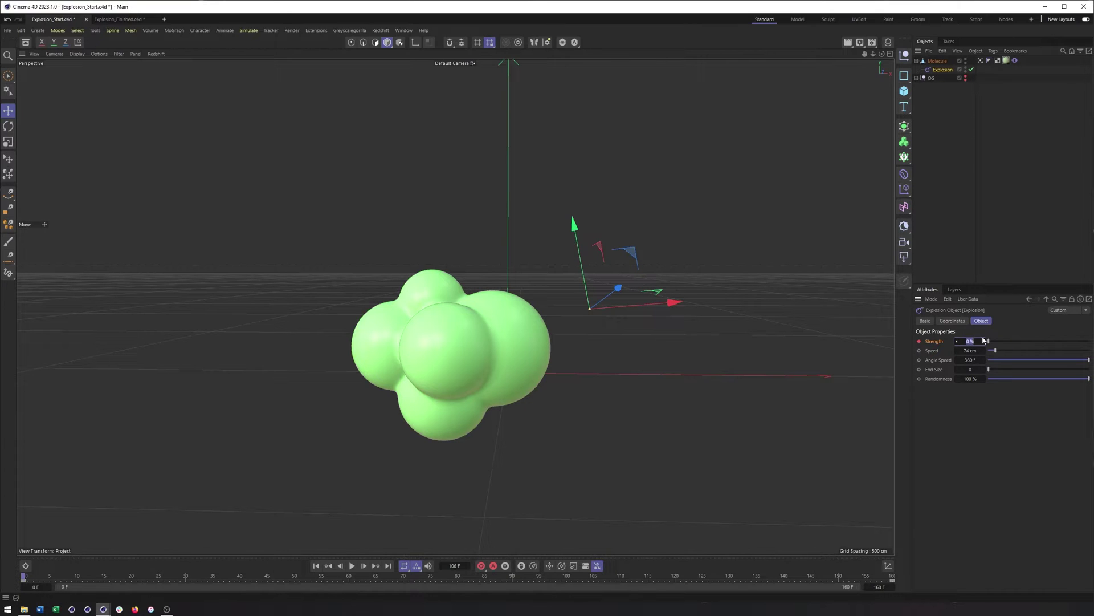
key(Return)
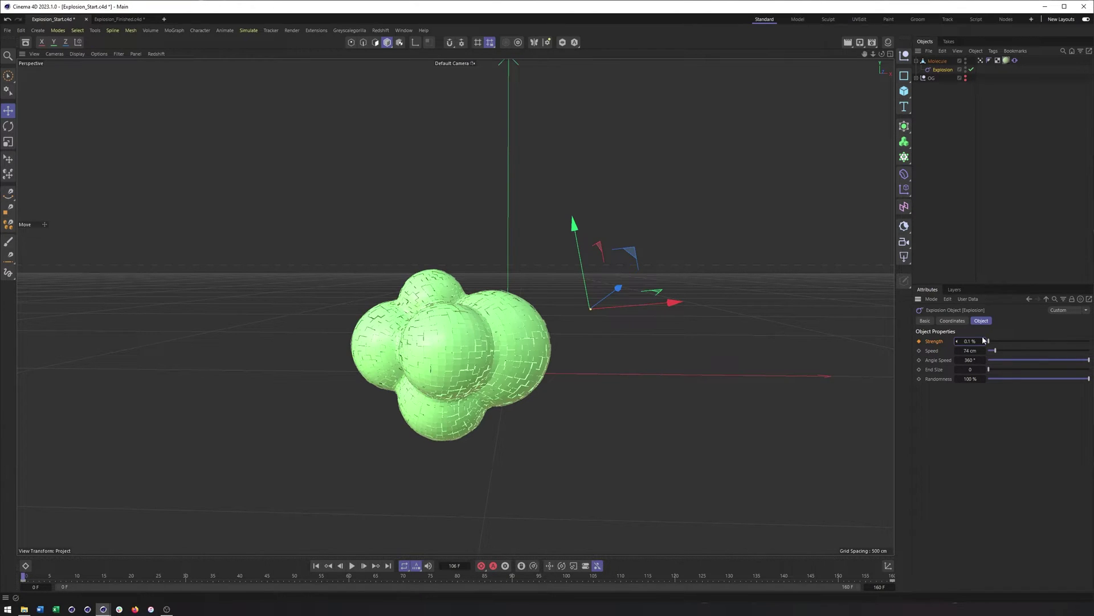
alt+right_drag(420, 348, 562, 329)
scroll(562, 329, up, 4)
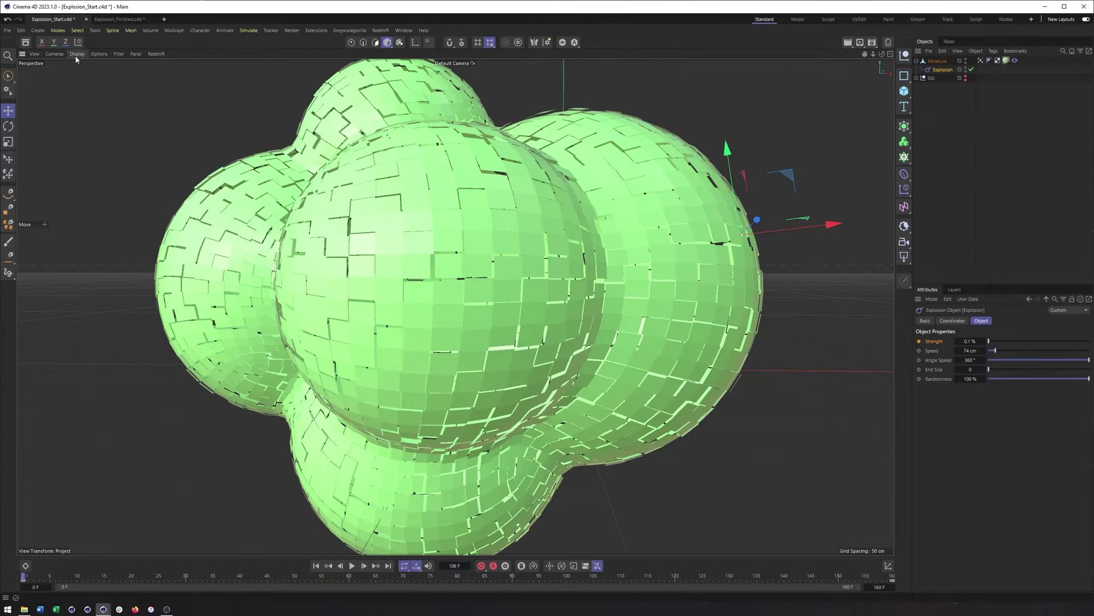
Display the mesh lines over the shading and examine how the surface splits along its polygons.
click(77, 54)
click(91, 90)
alt+drag(547, 197, 550, 280)
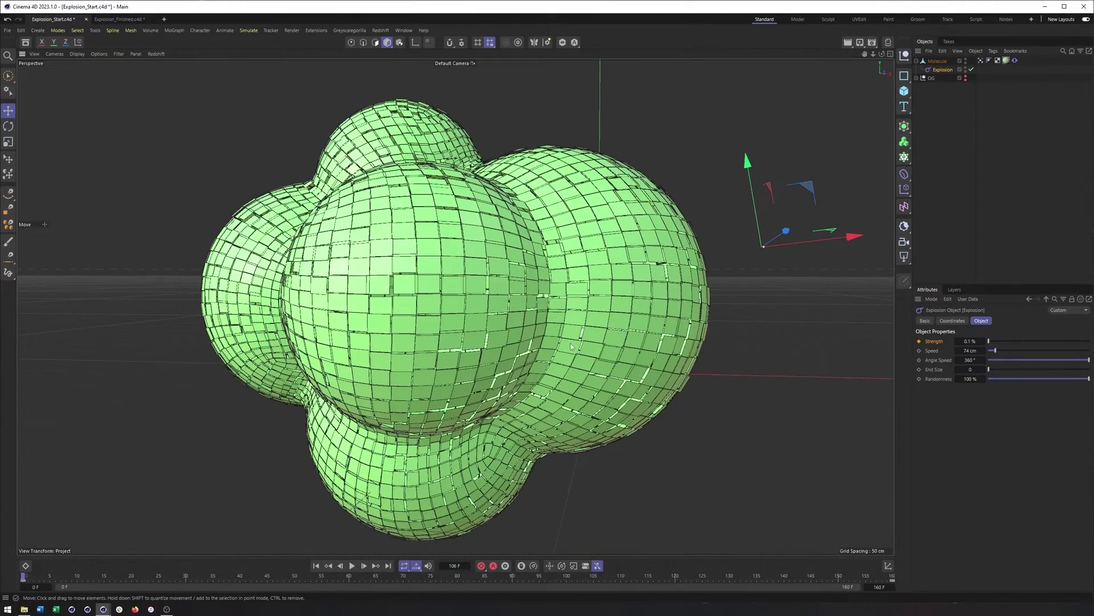
alt+drag(570, 346, 546, 298)
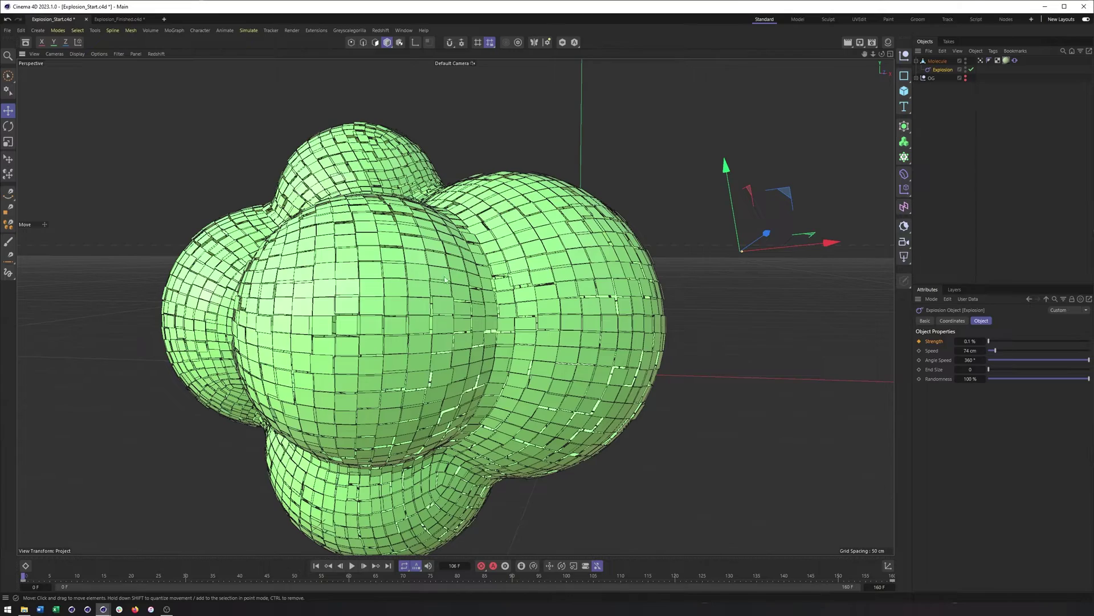
alt+drag(451, 378, 486, 339)
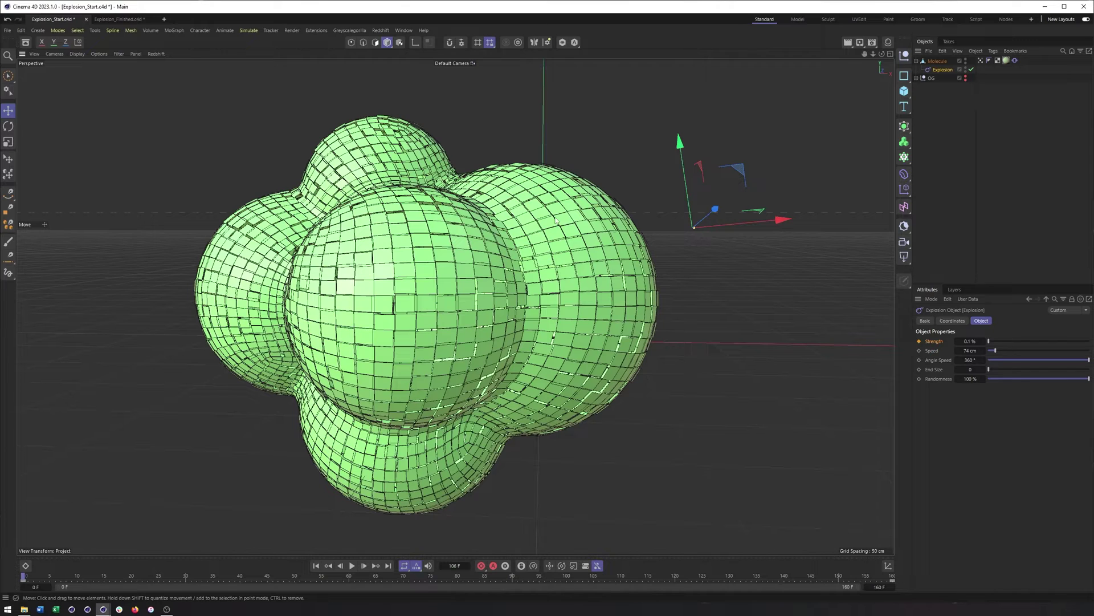
Make a diagonal Line Cut across the upper spheres of the Molecule mesh in point mode.
click(1020, 168)
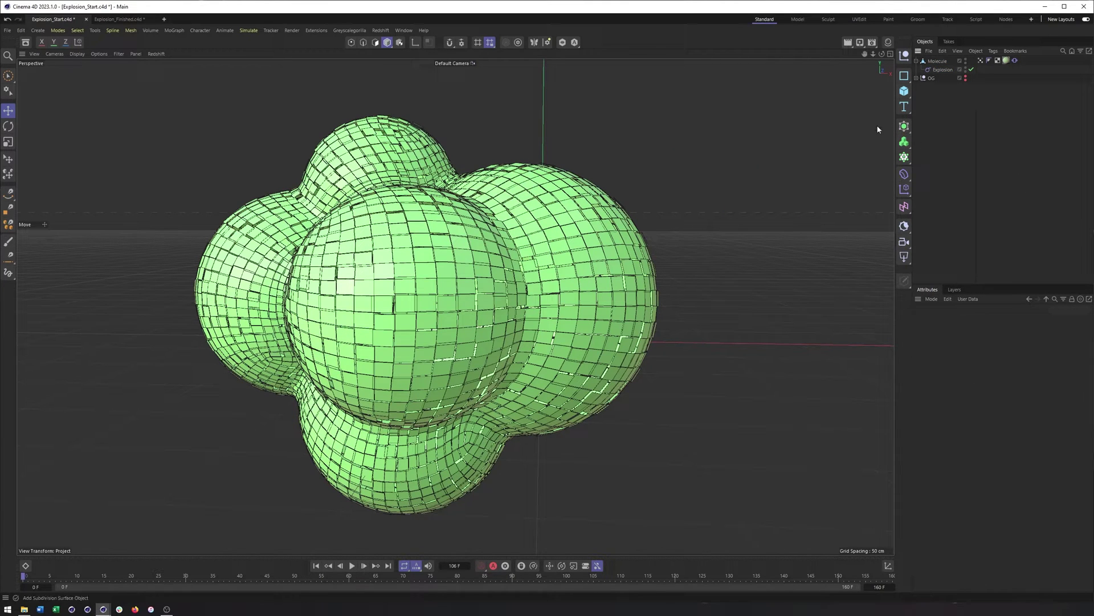
click(931, 61)
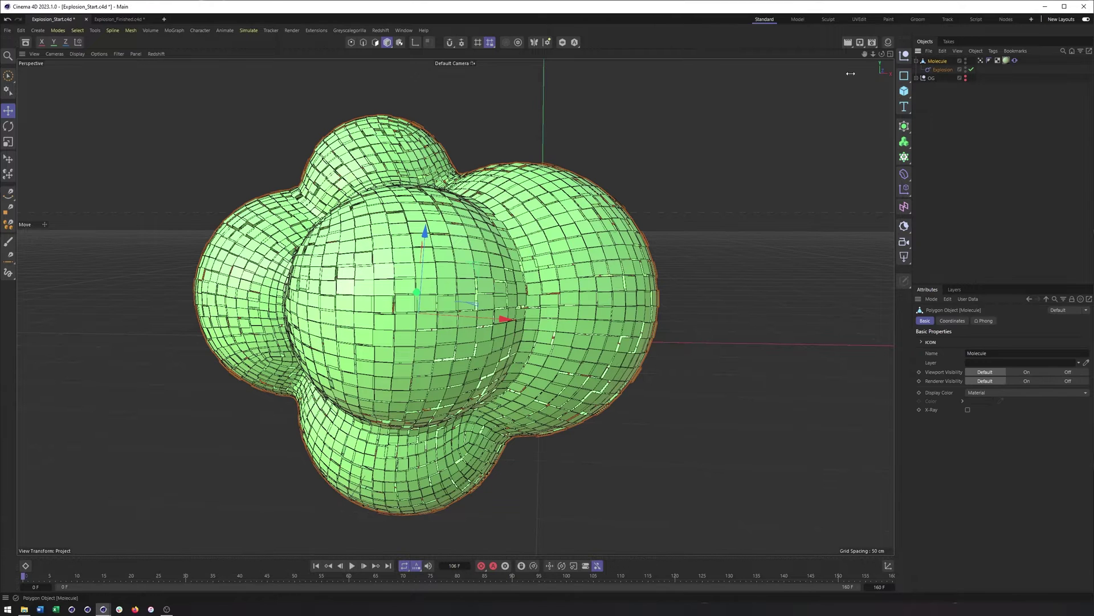
click(351, 42)
right_click(675, 98)
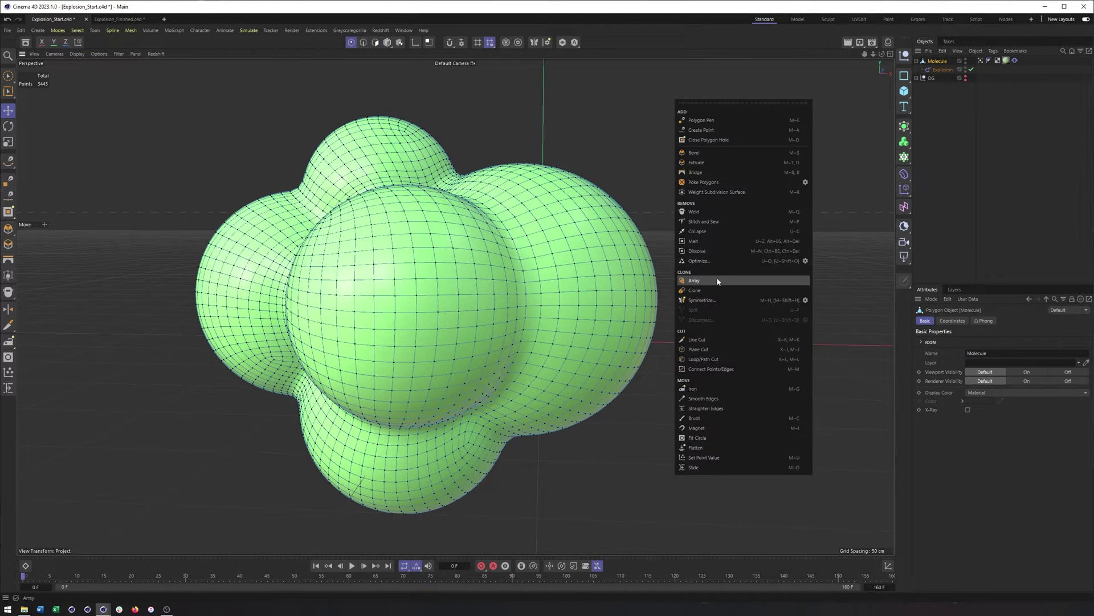
click(697, 339)
drag(210, 109, 712, 286)
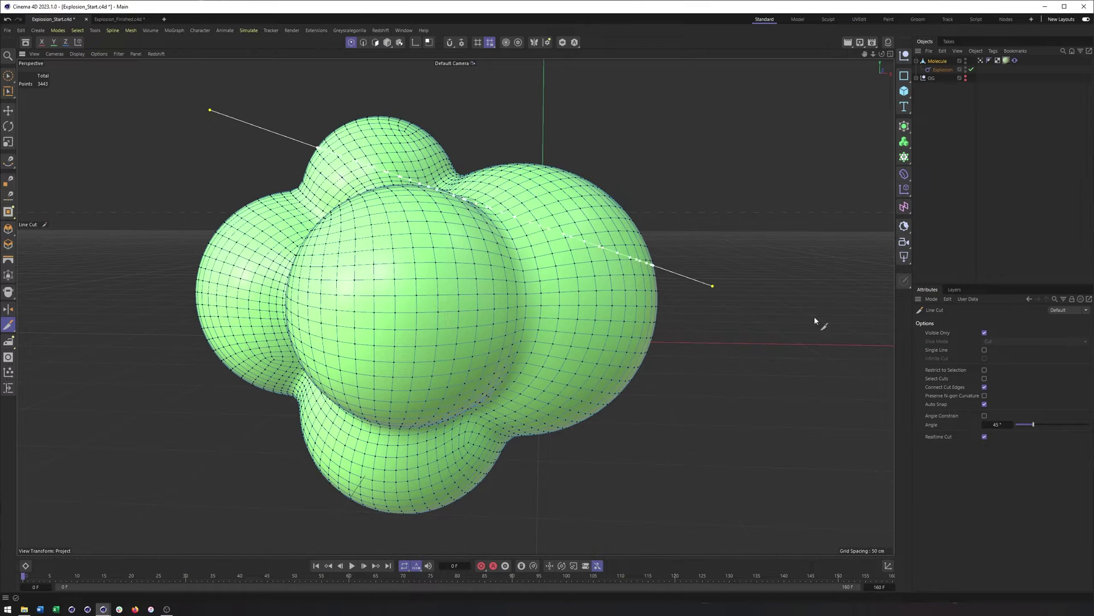
key(Escape)
Add two more Line Cuts that cross the Molecule mesh diagonally in different directions.
drag(703, 117, 288, 493)
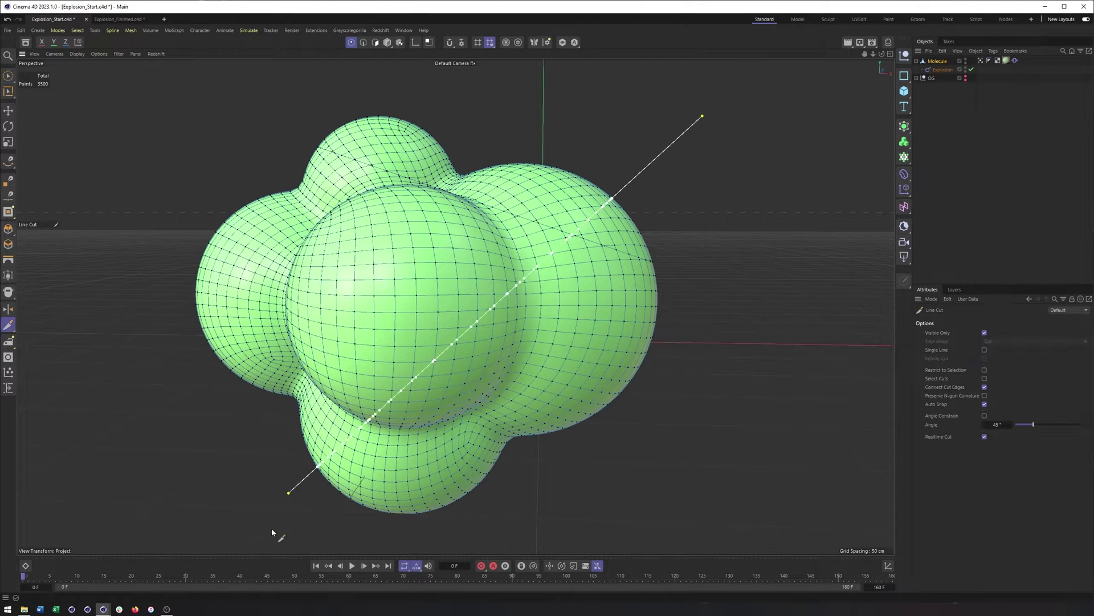
key(space)
key(space)
drag(448, 292, 855, 415)
key(space)
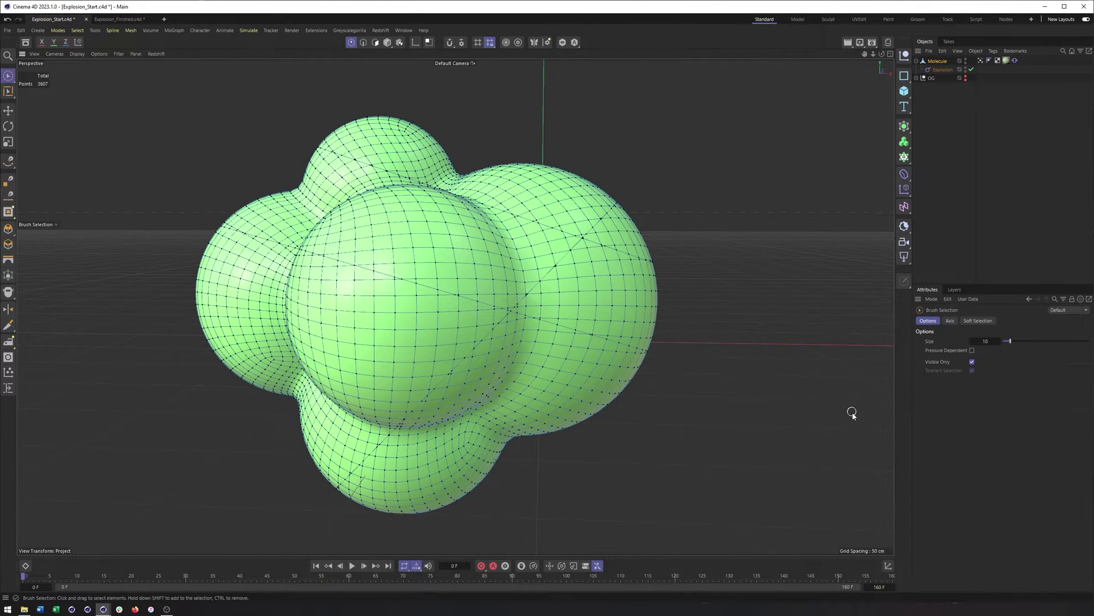
Select the Explosion deformer, preview how the cut mesh breaks apart and return to frame 0.
click(947, 71)
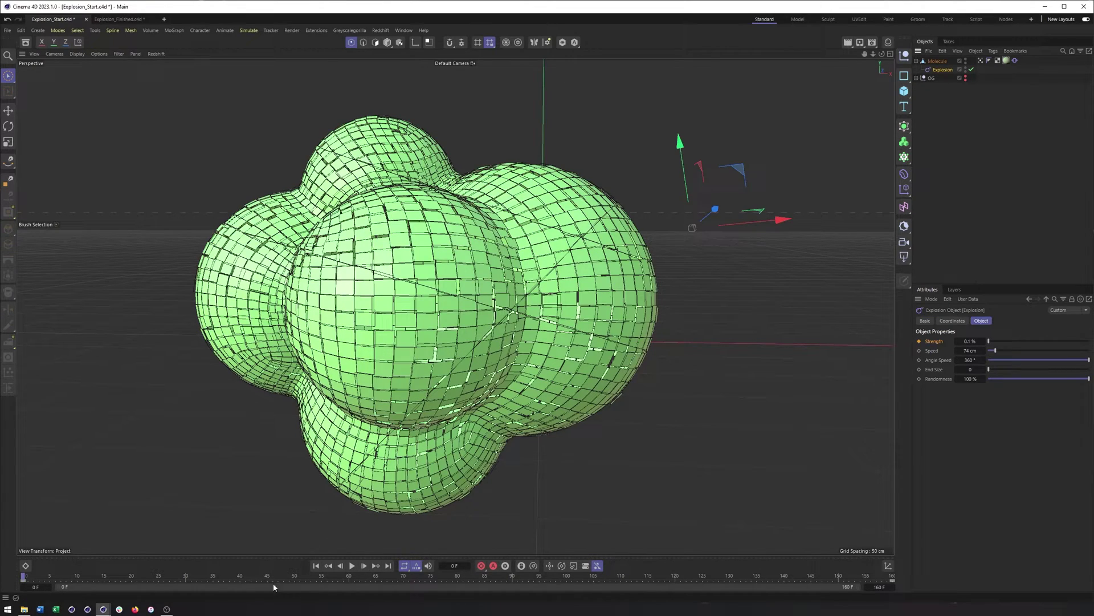
key(F8)
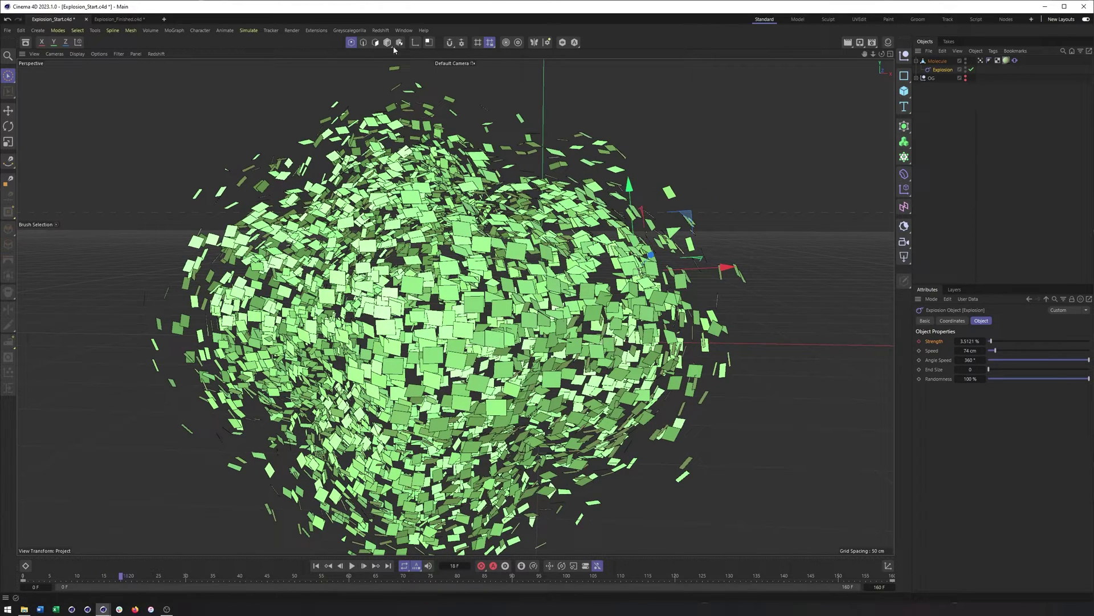
drag(118, 579, 4, 575)
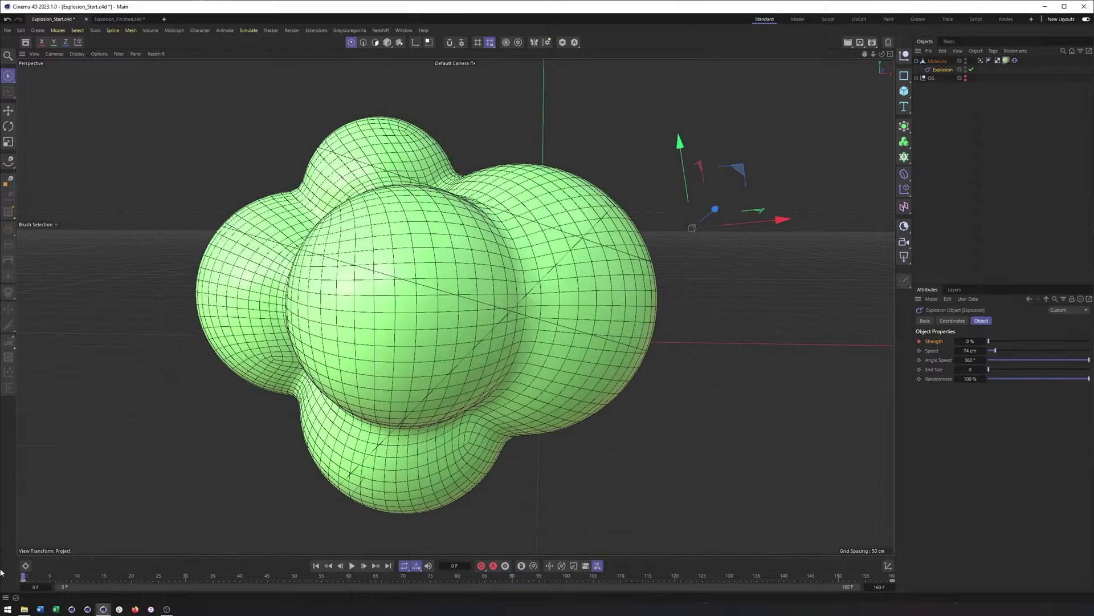
Switch the viewport display back to shading without mesh lines.
alt+middle_drag(477, 173, 409, 193)
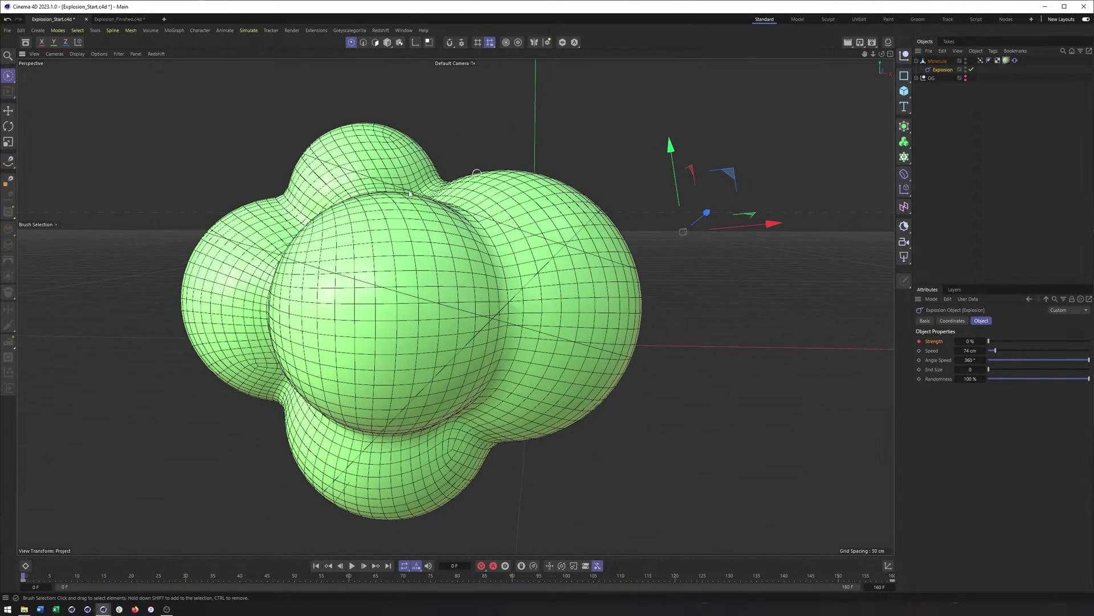
click(76, 54)
click(85, 80)
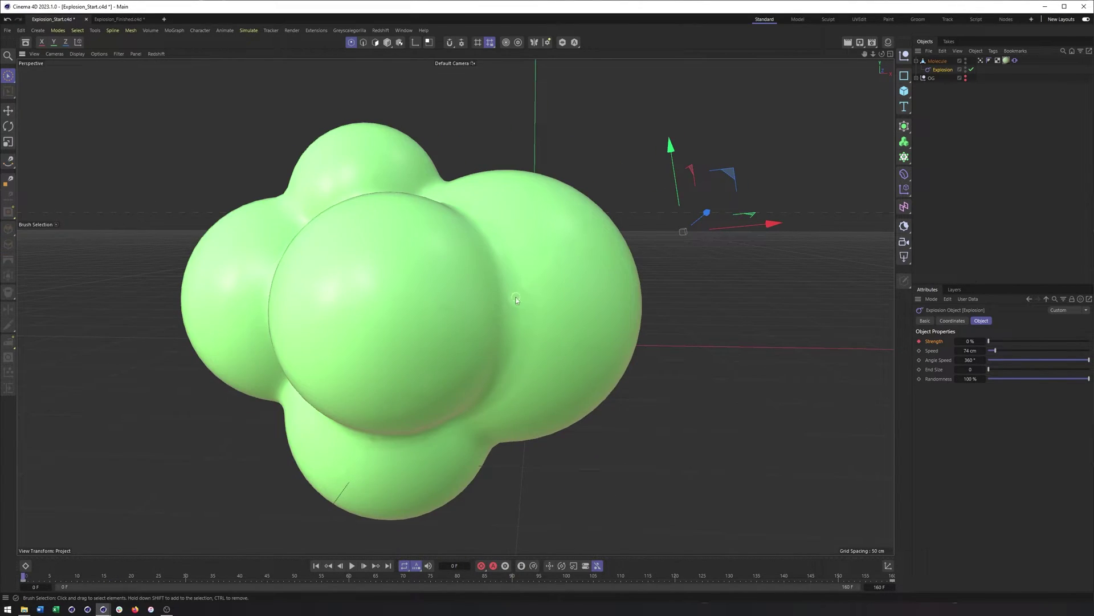
Undo all the line cuts on the Molecule mesh.
alt+drag(516, 299, 497, 244)
click(494, 242)
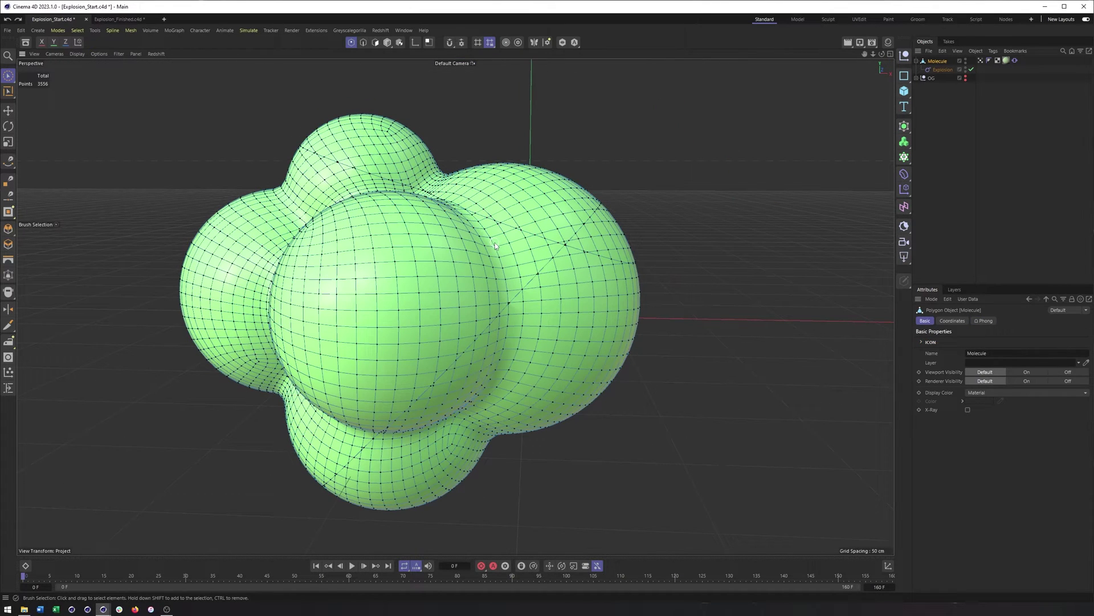
alt+drag(492, 284, 484, 281)
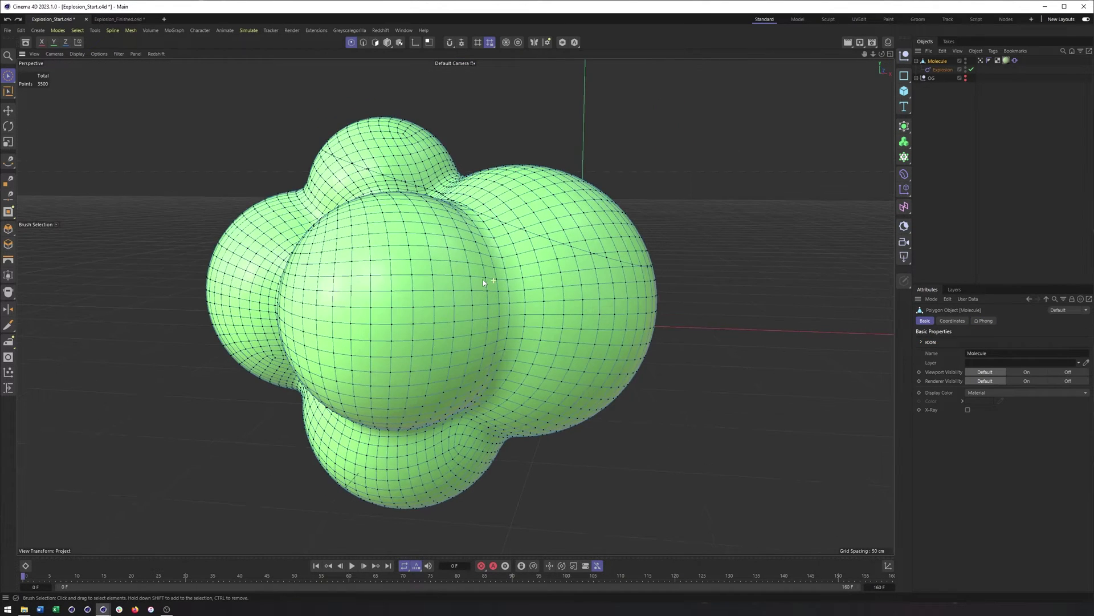
alt+middle_drag(495, 259, 483, 273)
scroll(495, 259, down, 1)
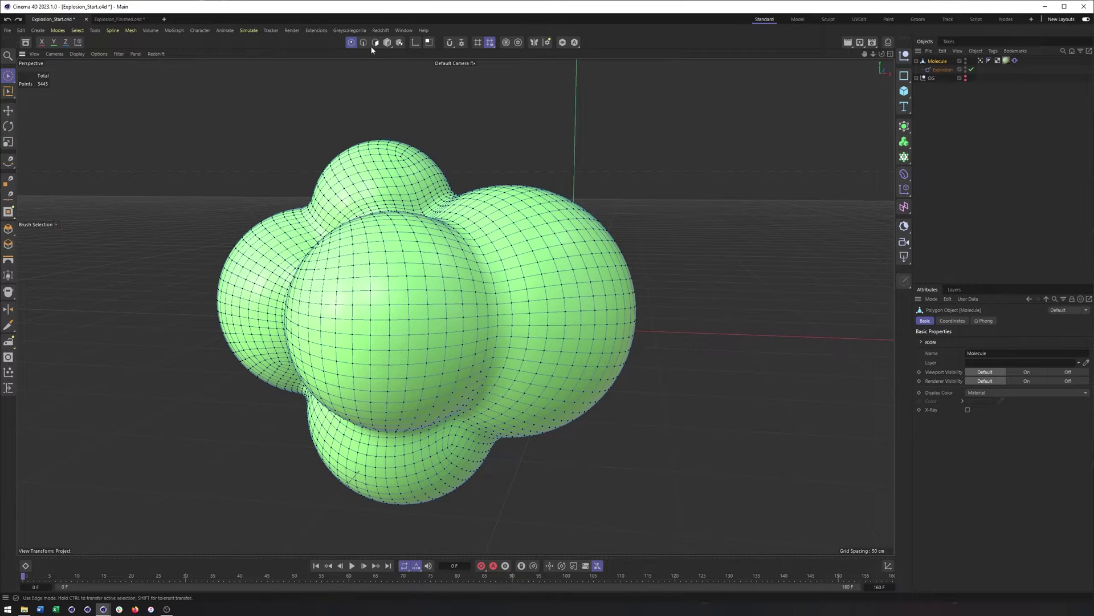
Switch to Model mode, add a Cube primitive and move it along the X axis so it stands beside the Molecule.
click(387, 42)
alt+drag(588, 246, 612, 278)
alt+right_drag(612, 278, 532, 280)
alt+middle_drag(532, 281, 466, 295)
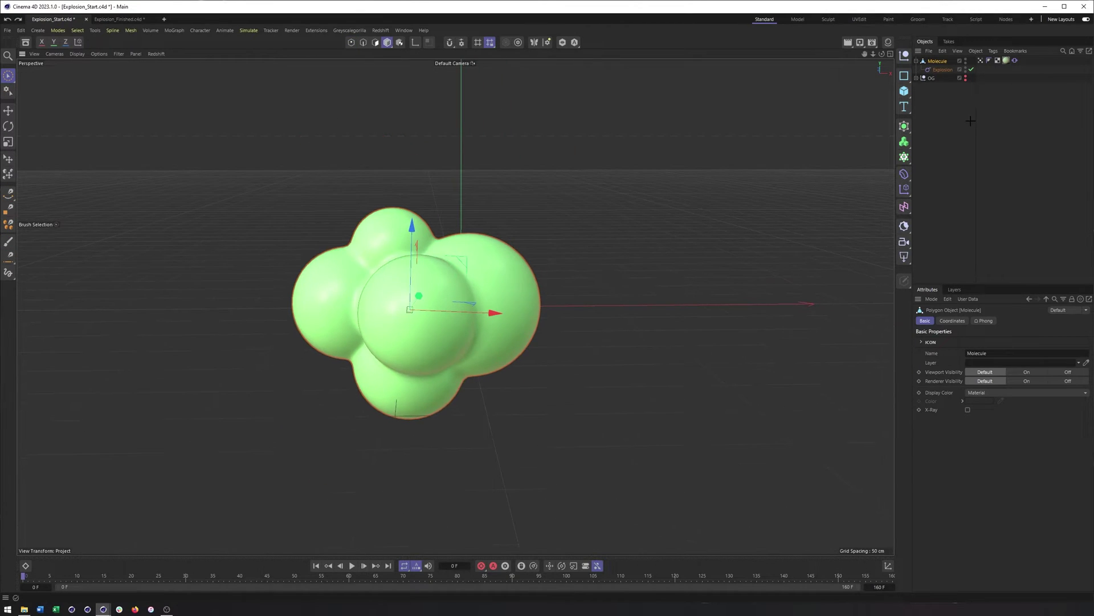
click(904, 91)
alt+drag(592, 268, 559, 278)
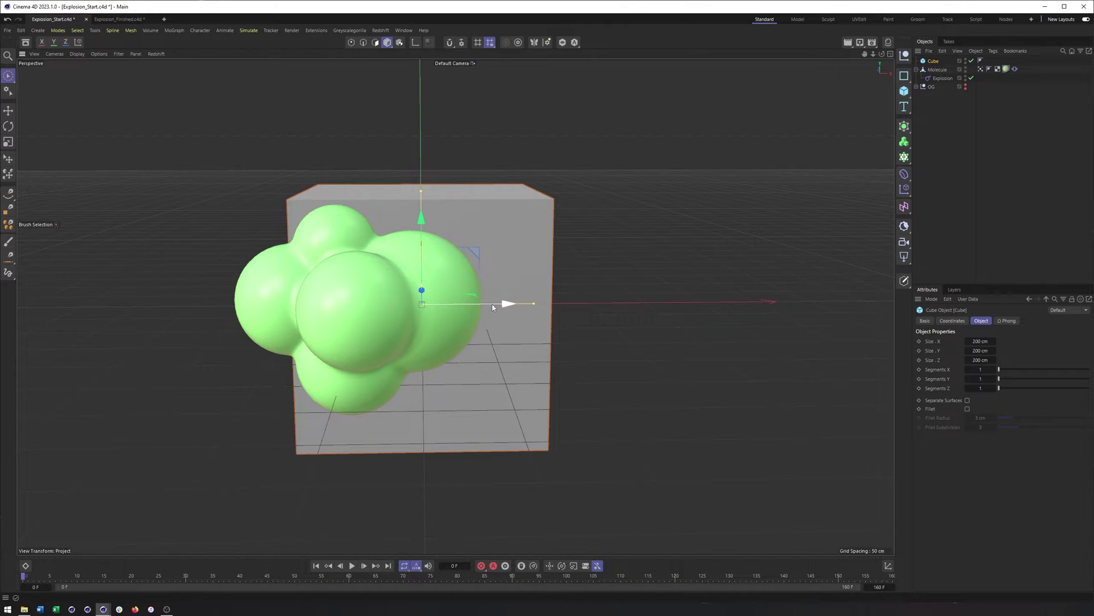
drag(493, 305, 761, 282)
alt+middle_drag(761, 282, 696, 291)
Select the Molecule and set the viewport display to shading with mesh lines.
click(276, 252)
alt+middle_drag(330, 337, 407, 325)
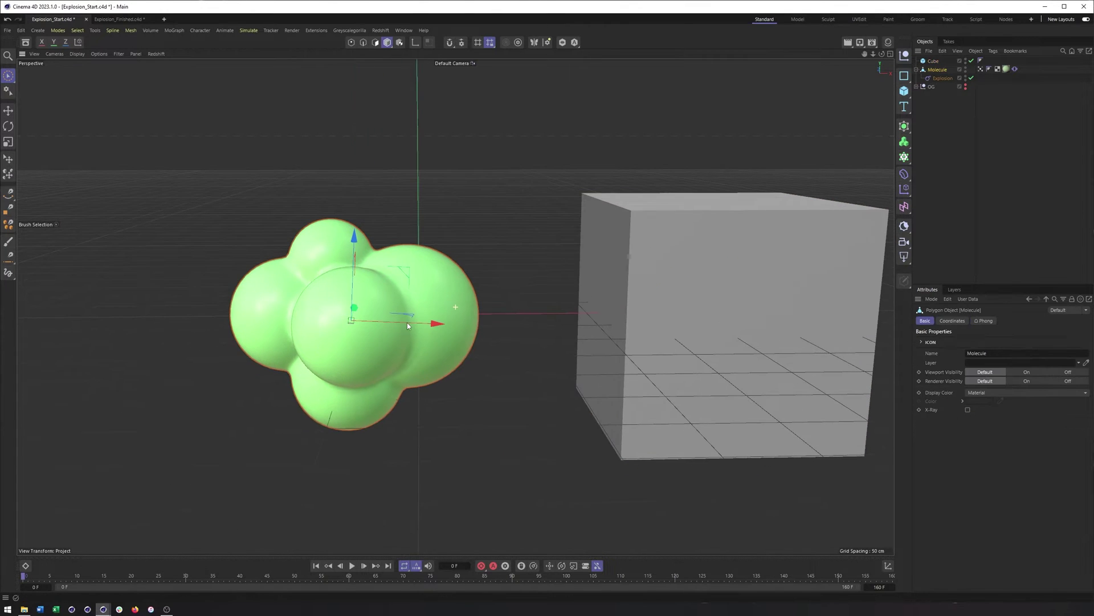
click(77, 54)
click(96, 91)
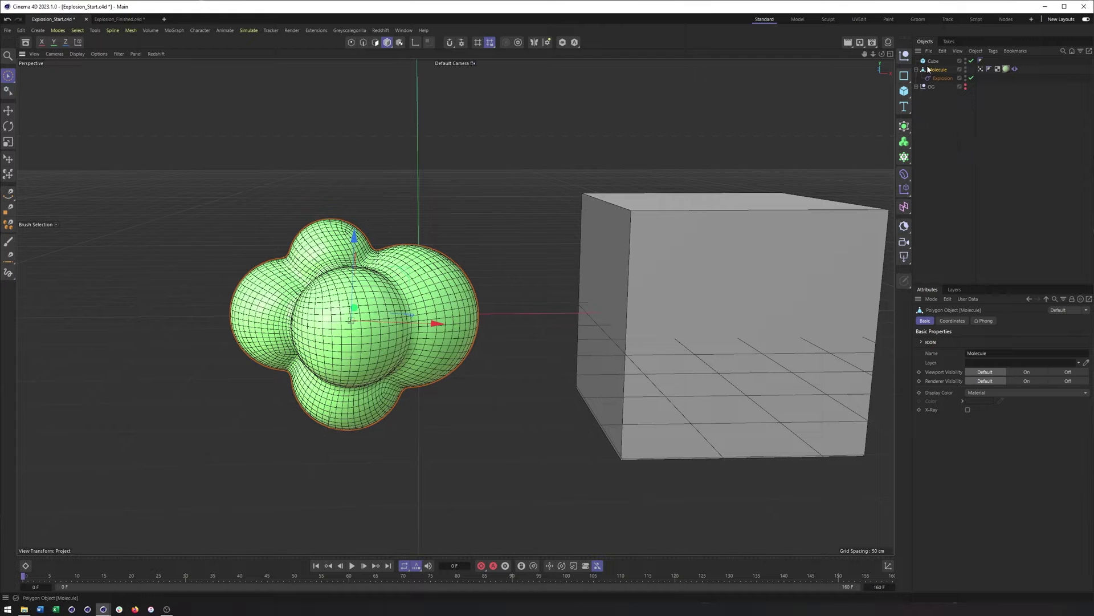
middle_drag(620, 235, 549, 236)
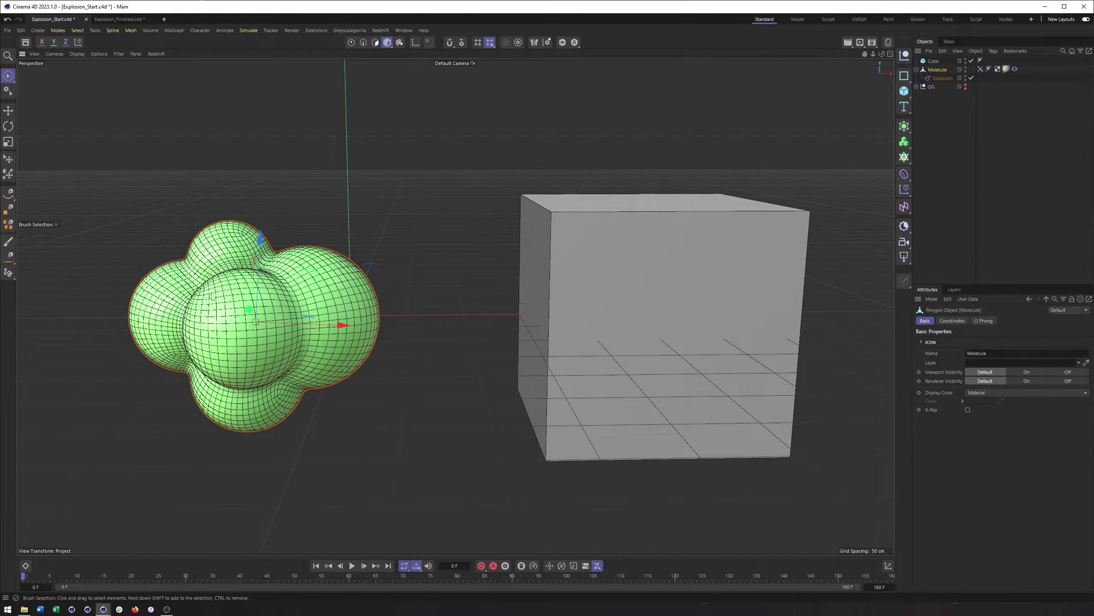
Make the Cube editable and place the Explosion deformer under it to preview its breakup at frame 17.
middle_drag(644, 285, 570, 276)
click(570, 276)
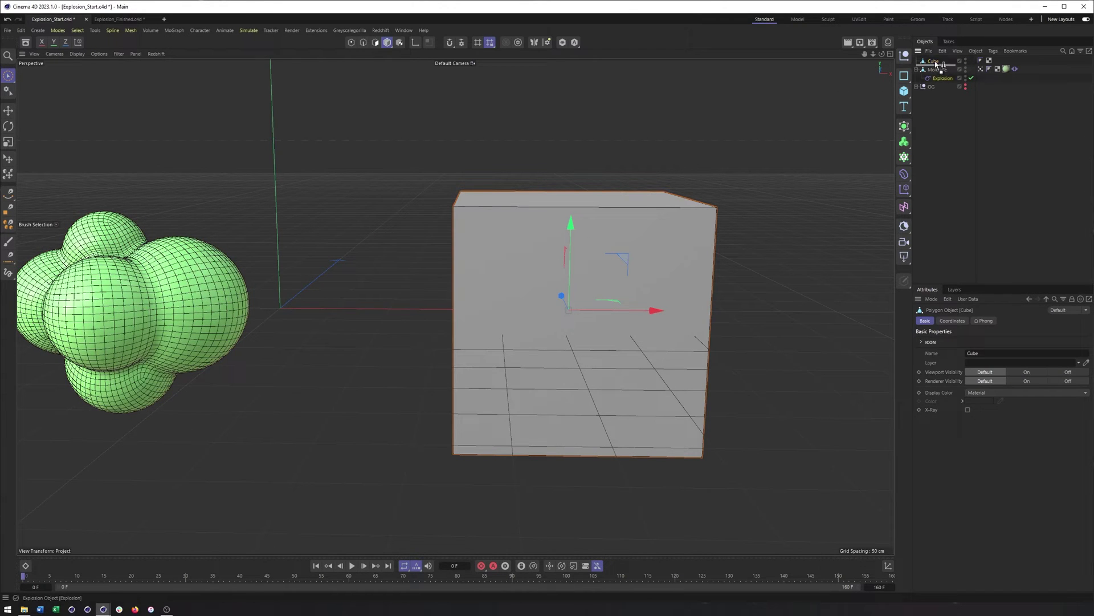
drag(938, 64, 935, 63)
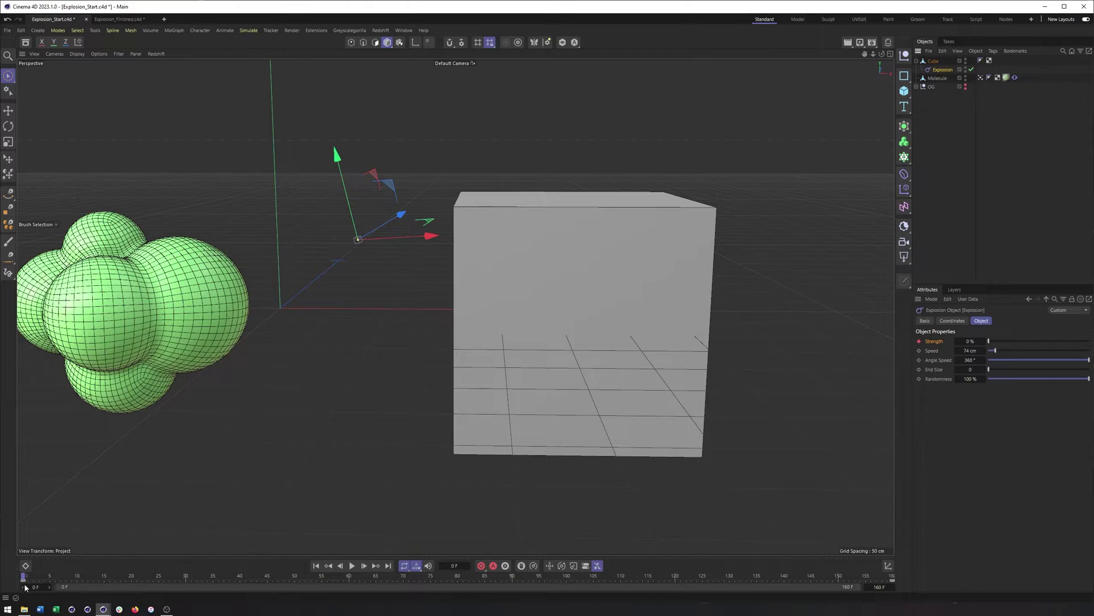
drag(25, 578, 116, 577)
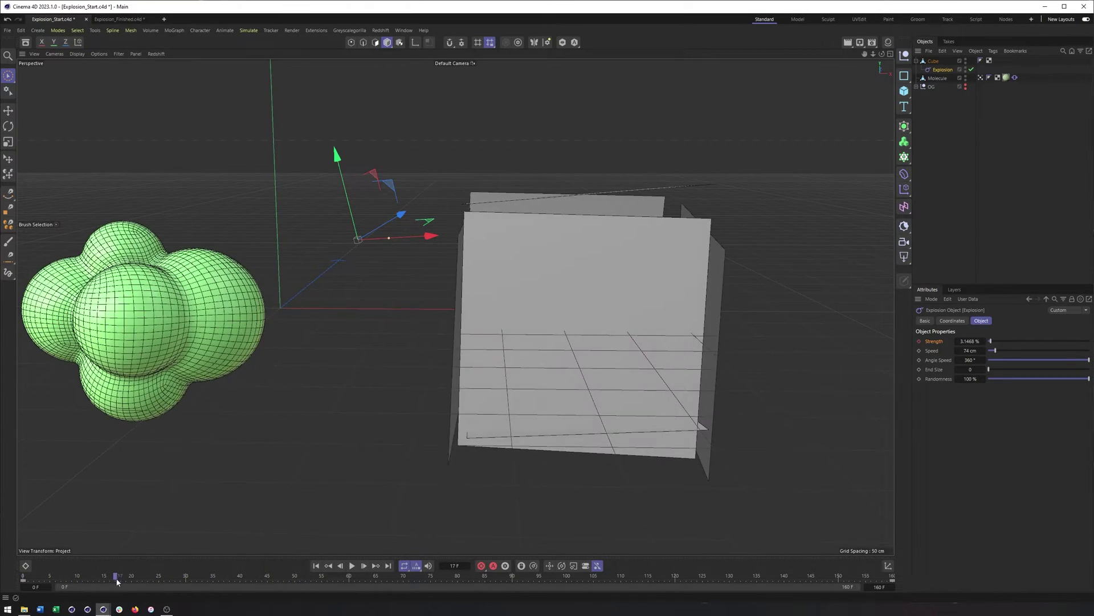
In Edge mode, Line Cut the Cube diagonally from its upper left to its lower right with Visible Only disabled.
click(923, 62)
click(363, 42)
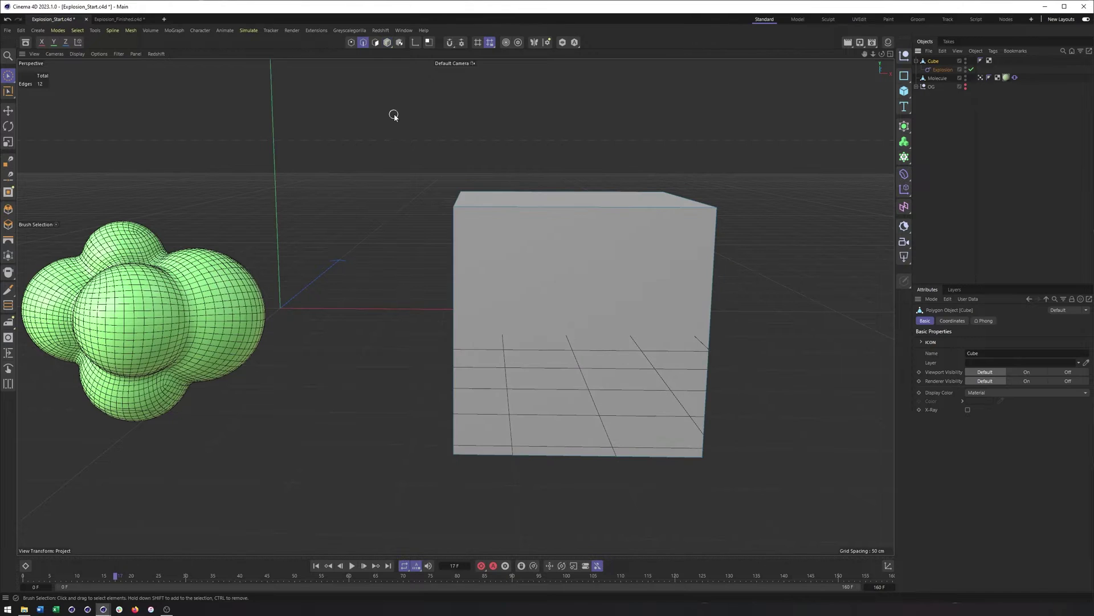
right_click(393, 113)
click(425, 326)
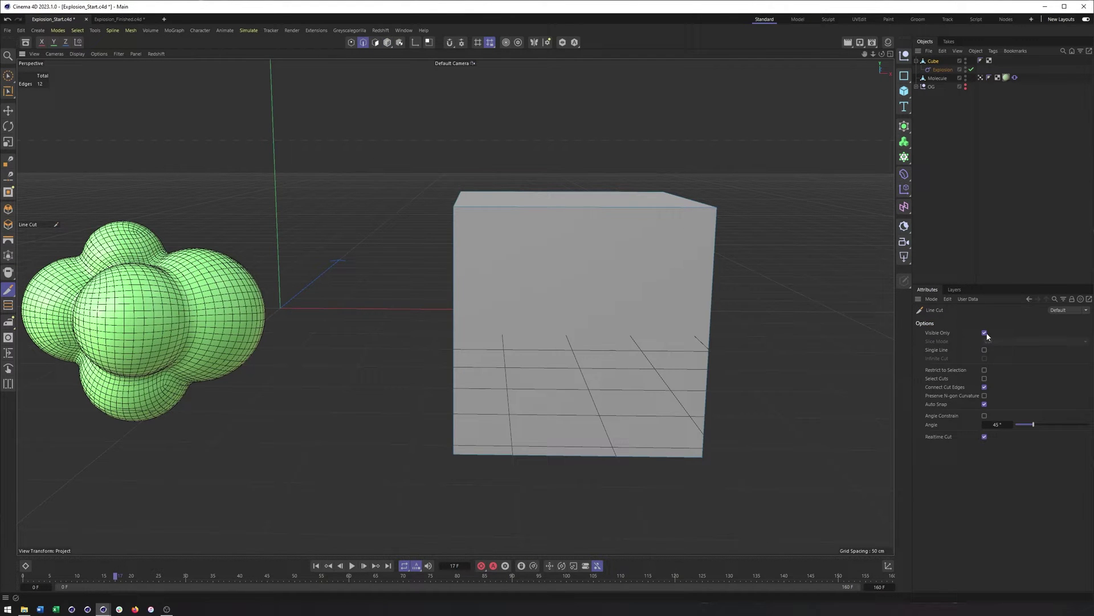
click(985, 334)
click(361, 147)
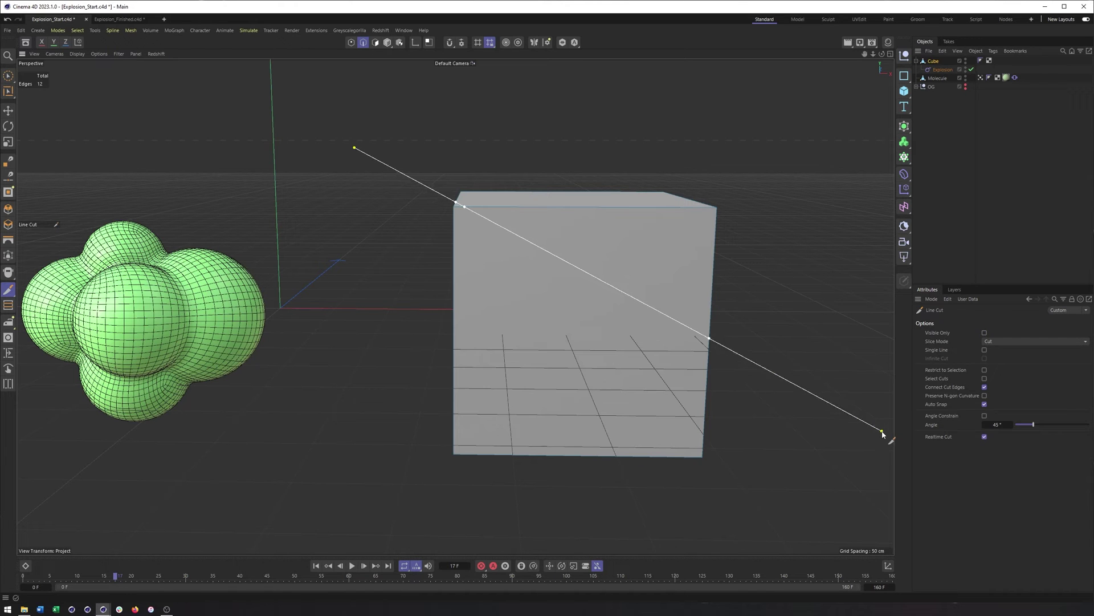
click(889, 439)
key(space)
Add two more Line Cuts through the Cube, one from upper right to lower left and one sloping down to the right.
key(space)
mouse_move(755, 130)
mouse_down()
mouse_move(569, 555)
mouse_move(455, 577)
mouse_up()
key(space)
key(space)
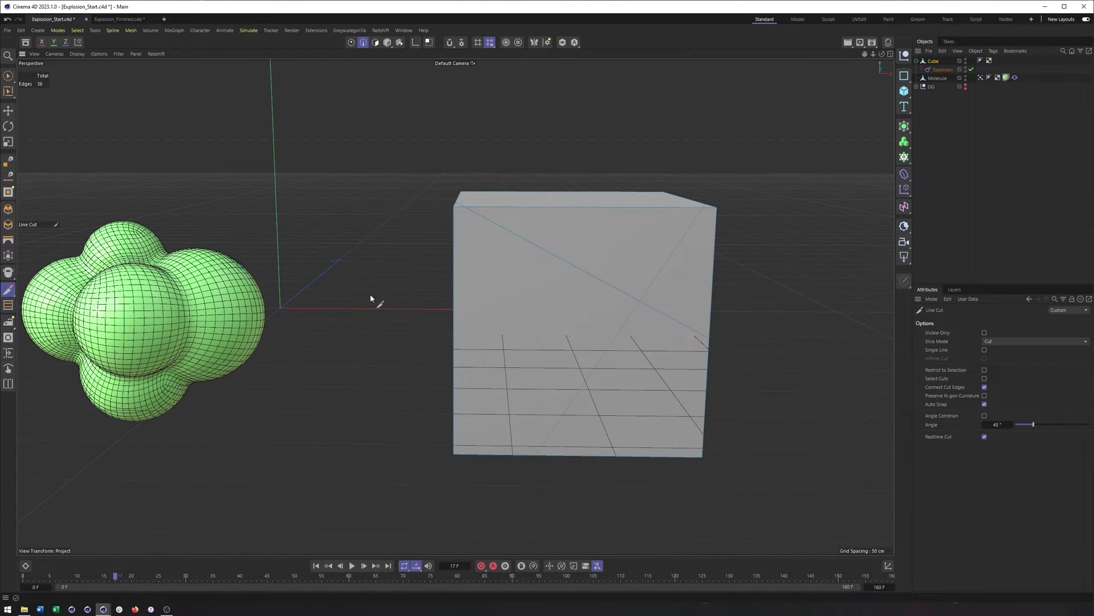
drag(370, 278, 823, 493)
Add a nearly vertical Line Cut through the Cube's middle and a shallow diagonal one crossing it.
key(space)
key(space)
click(583, 108)
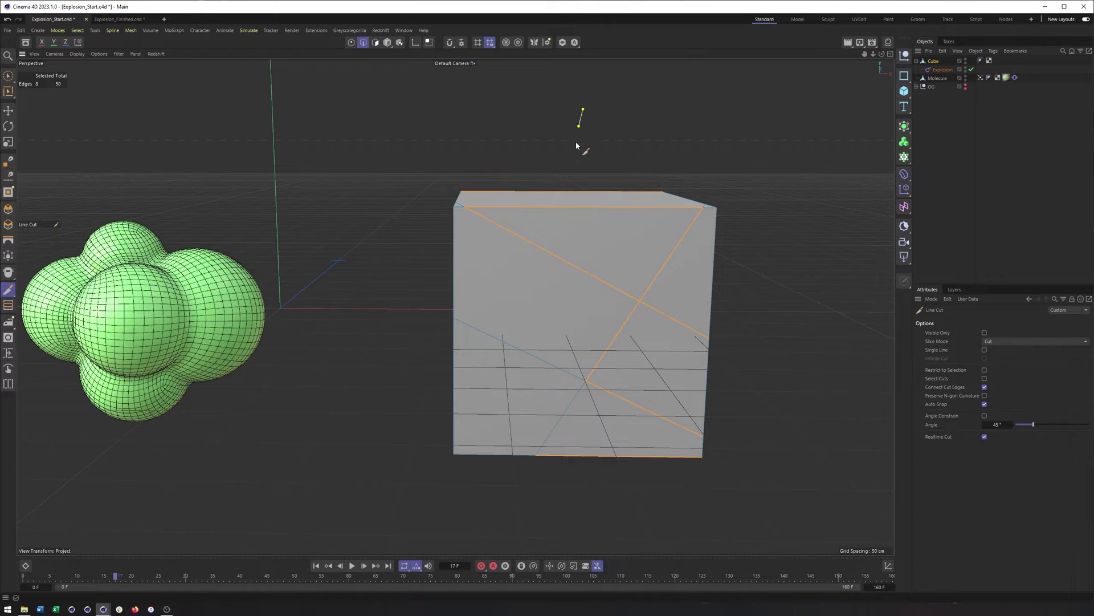
click(563, 509)
key(space)
key(space)
click(371, 266)
click(826, 414)
key(space)
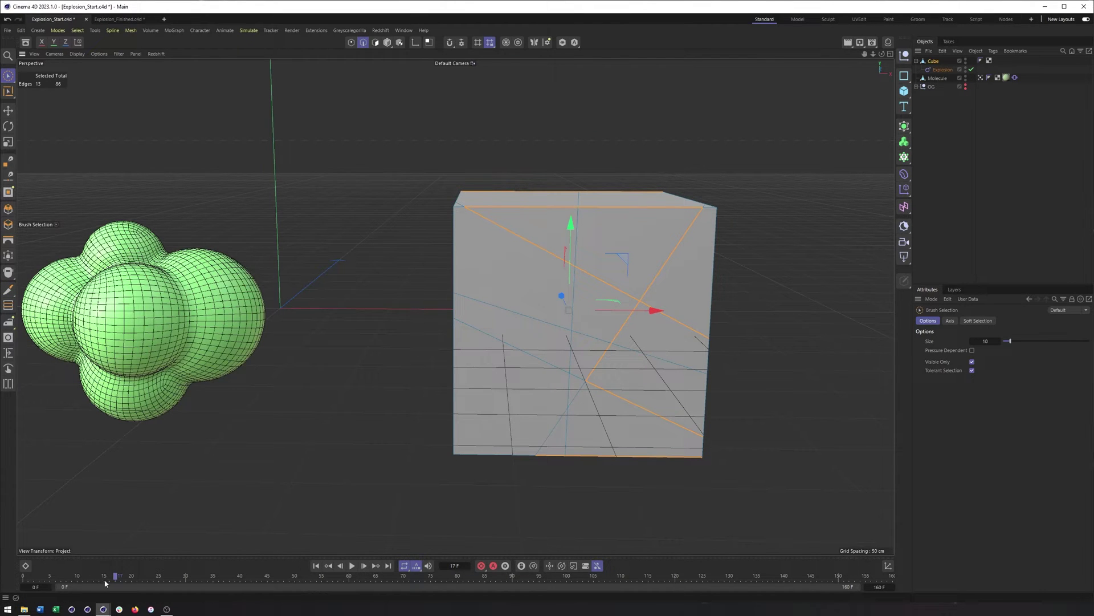
Preview the cut Cube's explosion along the timeline, also in Model mode, and return to frame 0.
drag(114, 580, 364, 580)
key(shift+f)
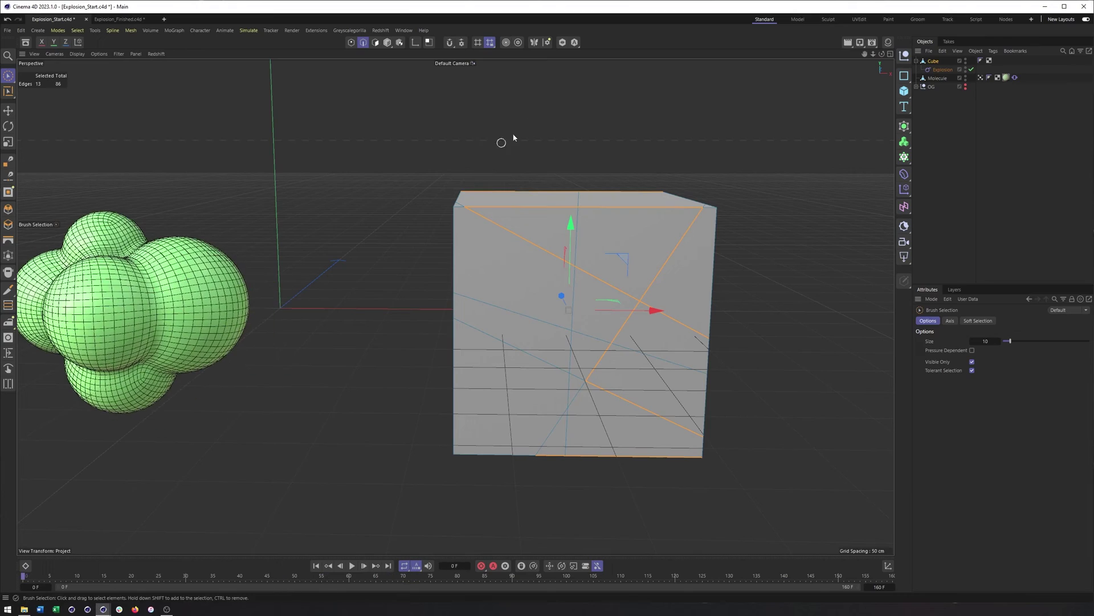
click(388, 43)
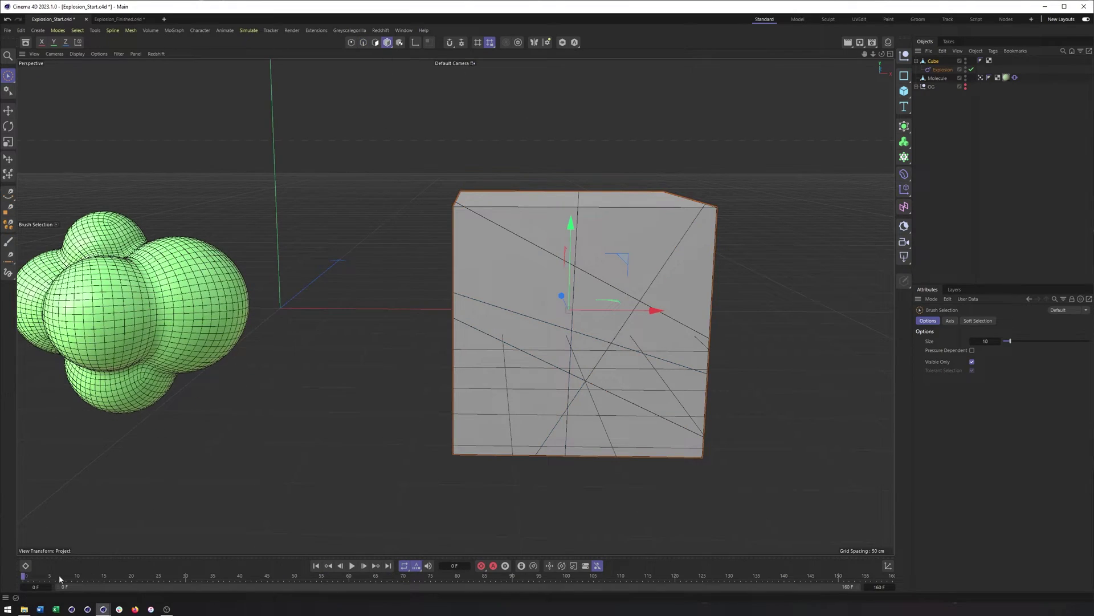
drag(91, 585, 22, 578)
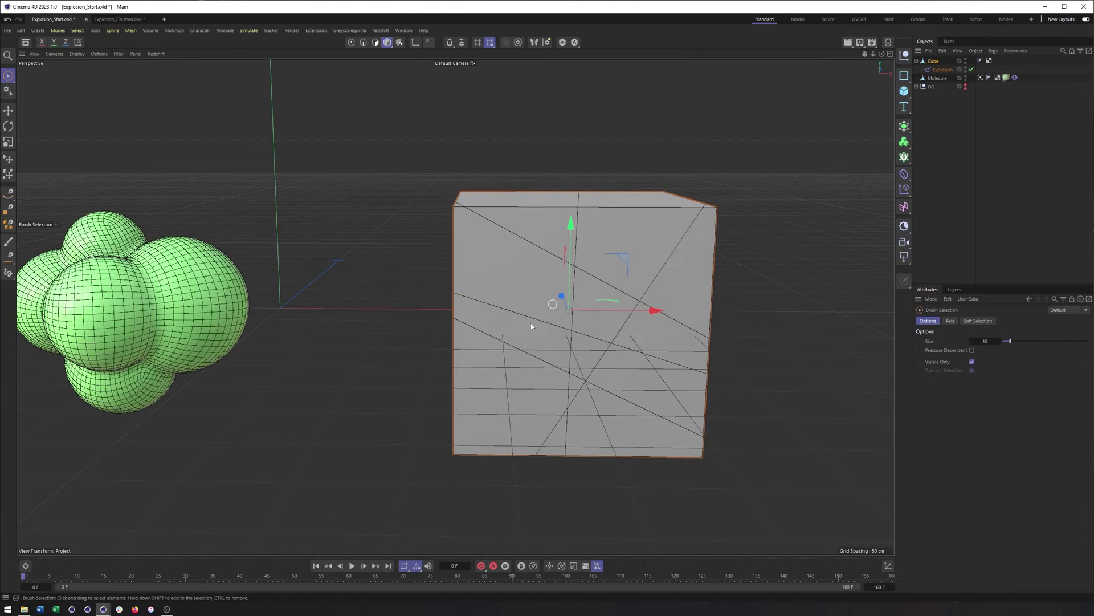
Look through the available deformers and MoGraph objects, including Voronoi Fracture, as alternatives for breaking up the mesh.
key(h)
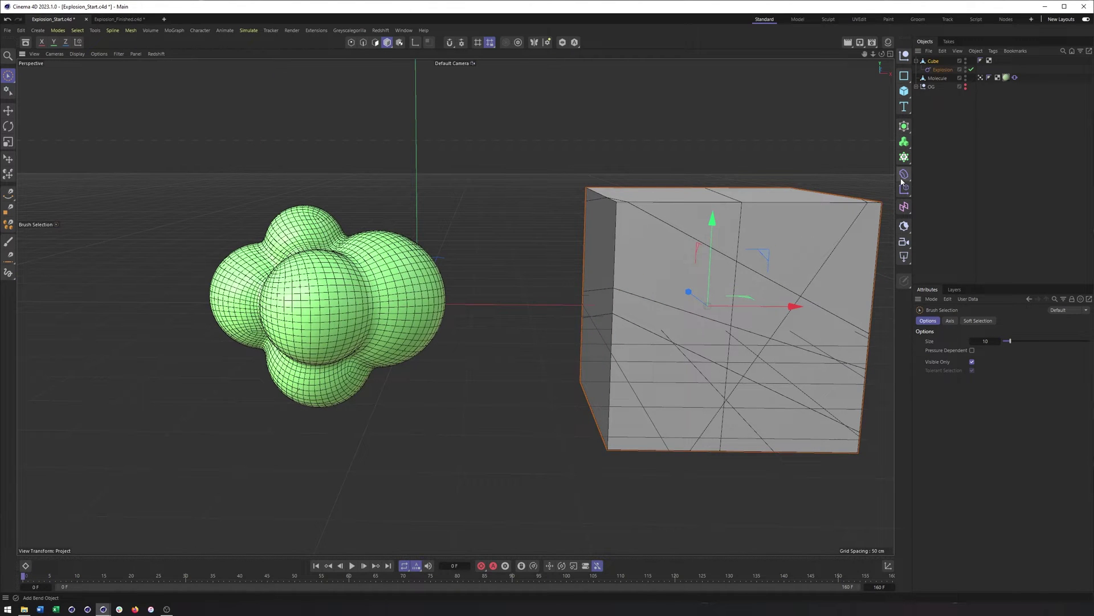
click(904, 176)
click(905, 157)
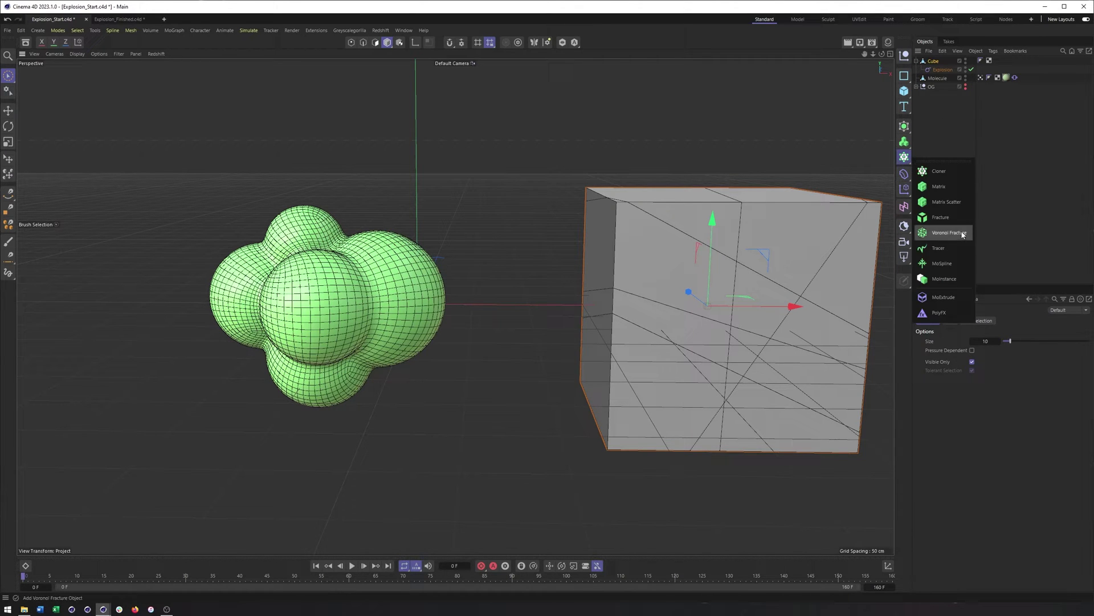
alt+middle_drag(411, 431, 512, 422)
alt+right_drag(388, 319, 496, 322)
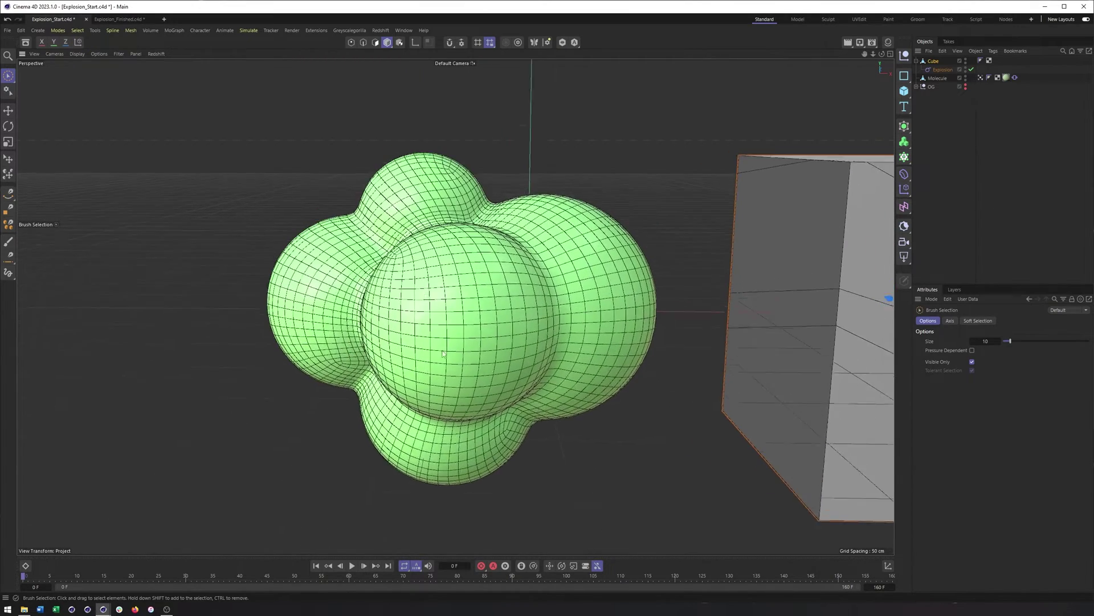
alt+middle_drag(496, 322, 491, 332)
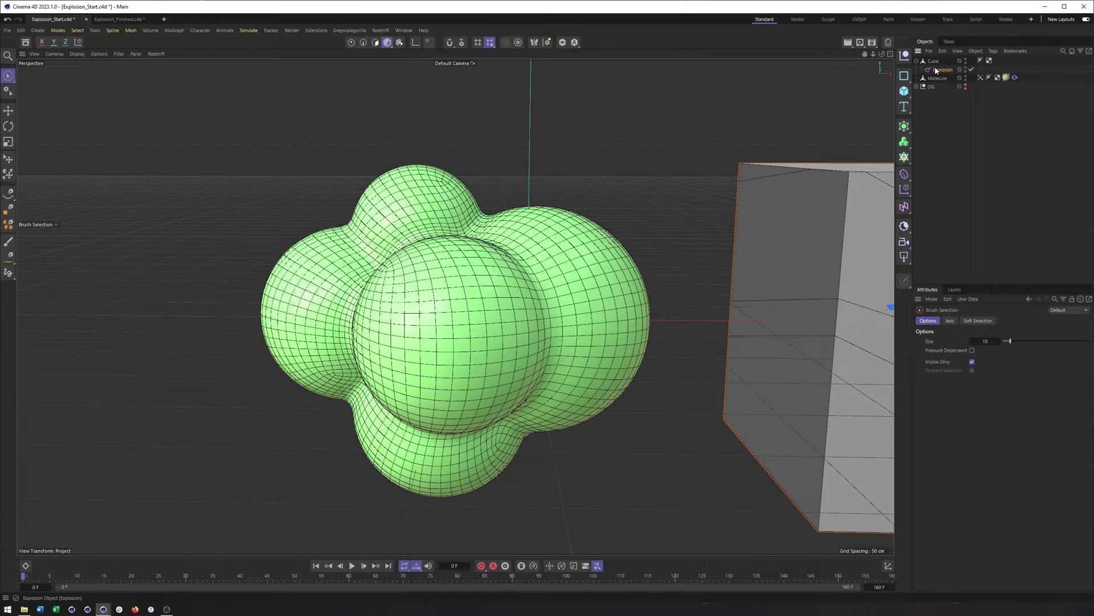
Move the Explosion deformer back under the Molecule and scrub the animation to frame 56.
drag(938, 80, 937, 78)
alt+middle_drag(575, 313, 543, 308)
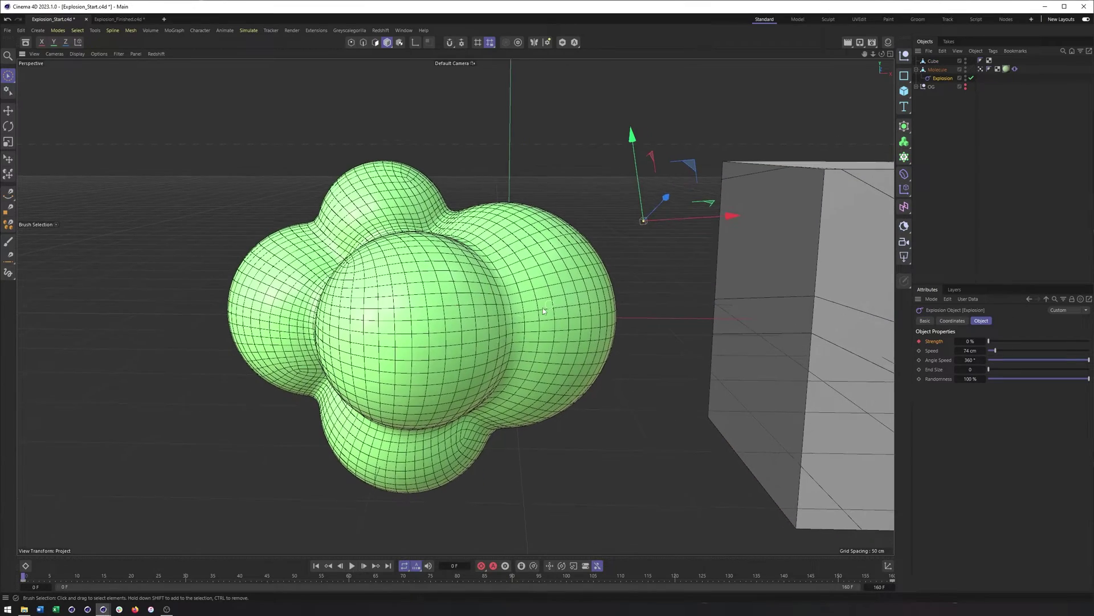
alt+right_drag(531, 430, 496, 429)
alt+drag(496, 428, 547, 383)
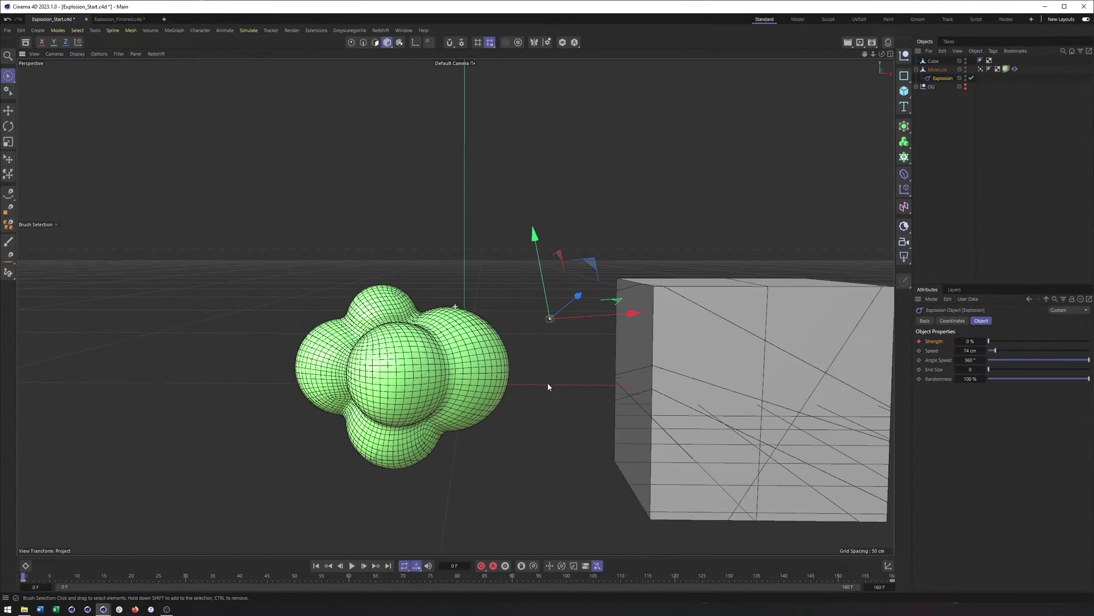
mouse_move(407, 379)
alt+right_down()
mouse_move(436, 378)
mouse_move(421, 379)
alt+right_up()
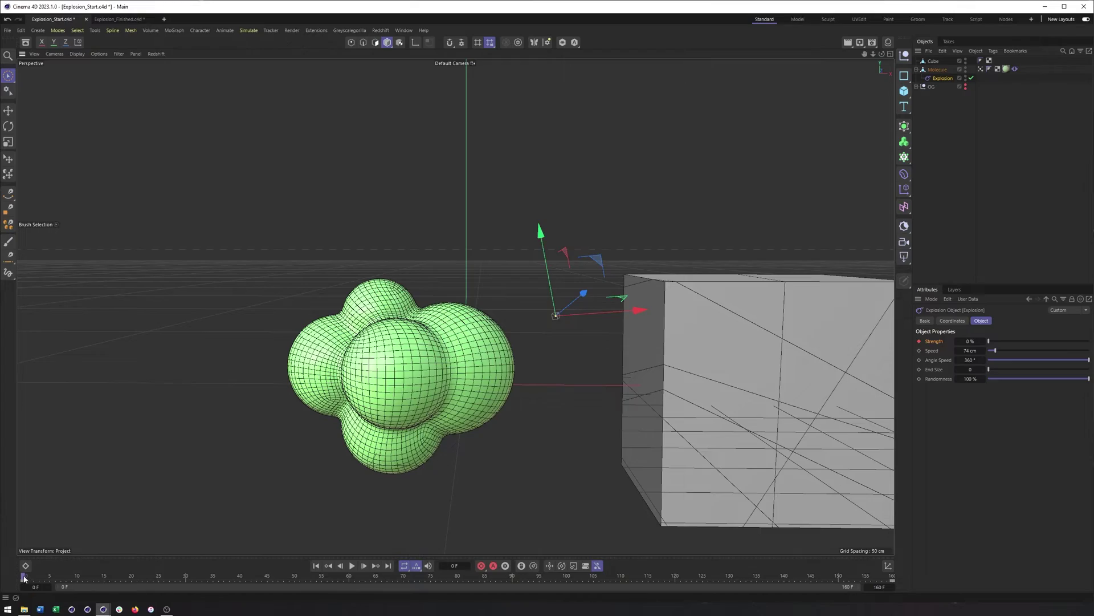
drag(53, 581, 327, 587)
Examine the exploded fragments around the Cube from several angles, scrubbing to frame 78 and back to frame 21.
alt+drag(552, 251, 502, 378)
click(560, 305)
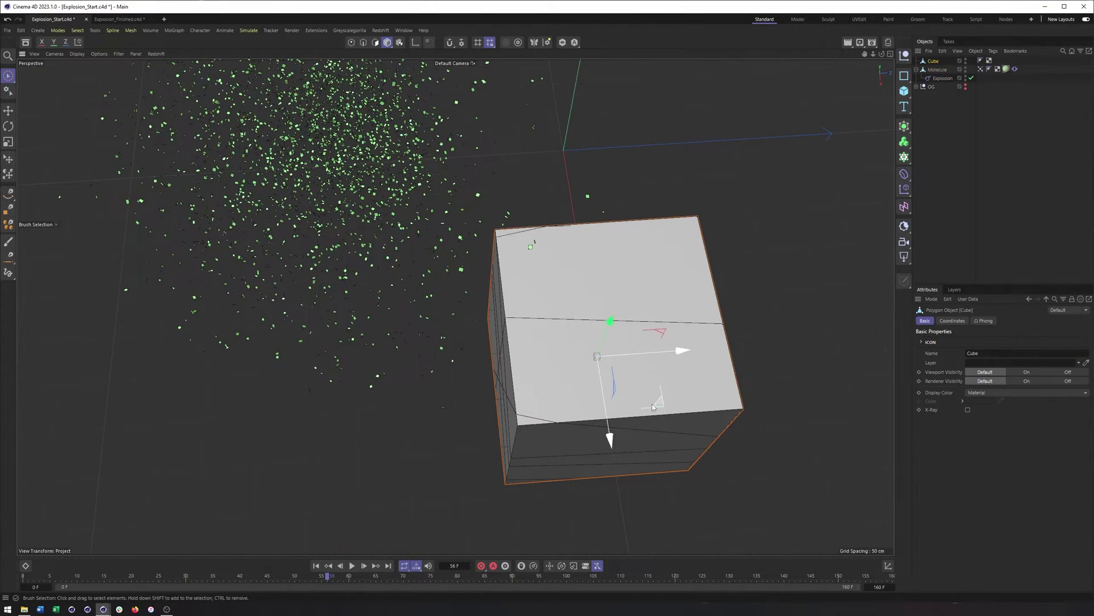
drag(647, 402, 469, 259)
alt+right_drag(469, 259, 468, 299)
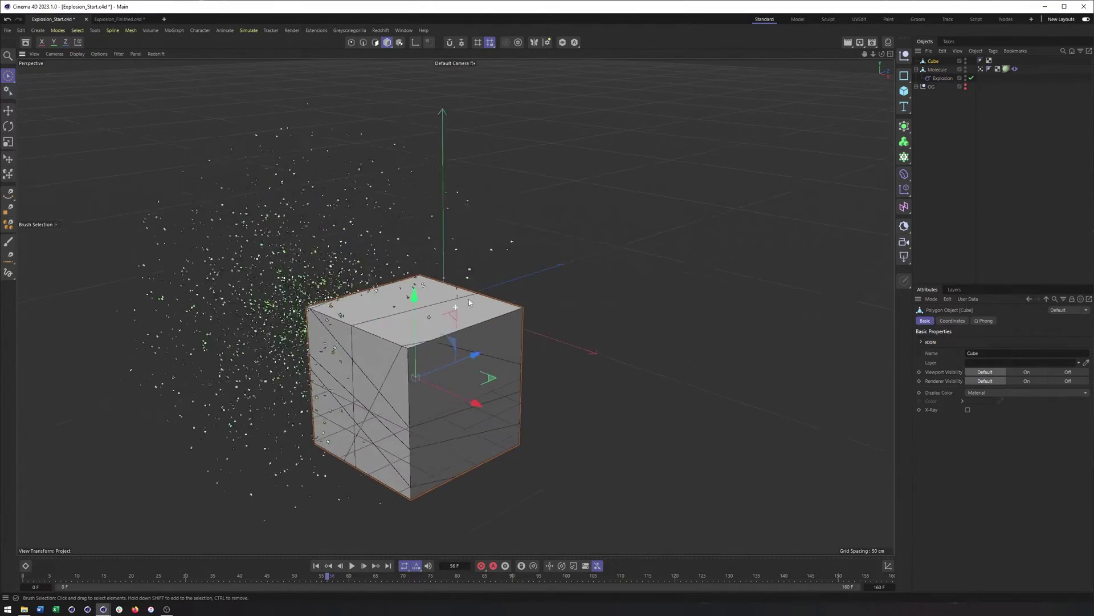
alt+middle_drag(469, 298, 486, 339)
alt+drag(486, 338, 491, 342)
drag(326, 578, 435, 578)
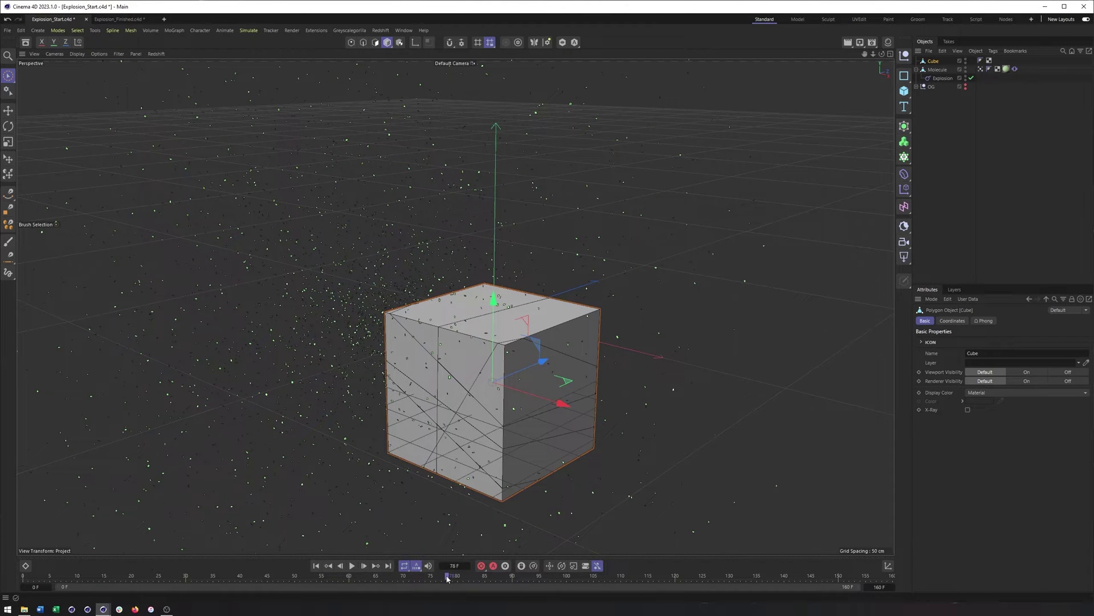
drag(448, 579, 137, 510)
alt+drag(425, 384, 530, 398)
alt+right_drag(531, 400, 560, 371)
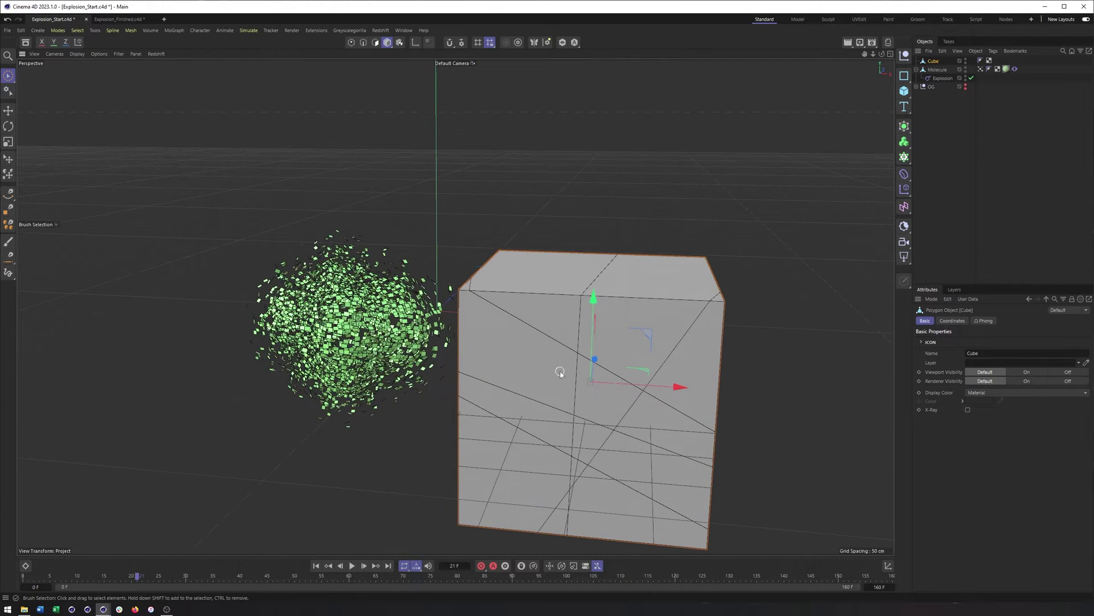
Review the deformers, the MoGraph objects and the simulation tags available for the Cube without adding any.
click(905, 176)
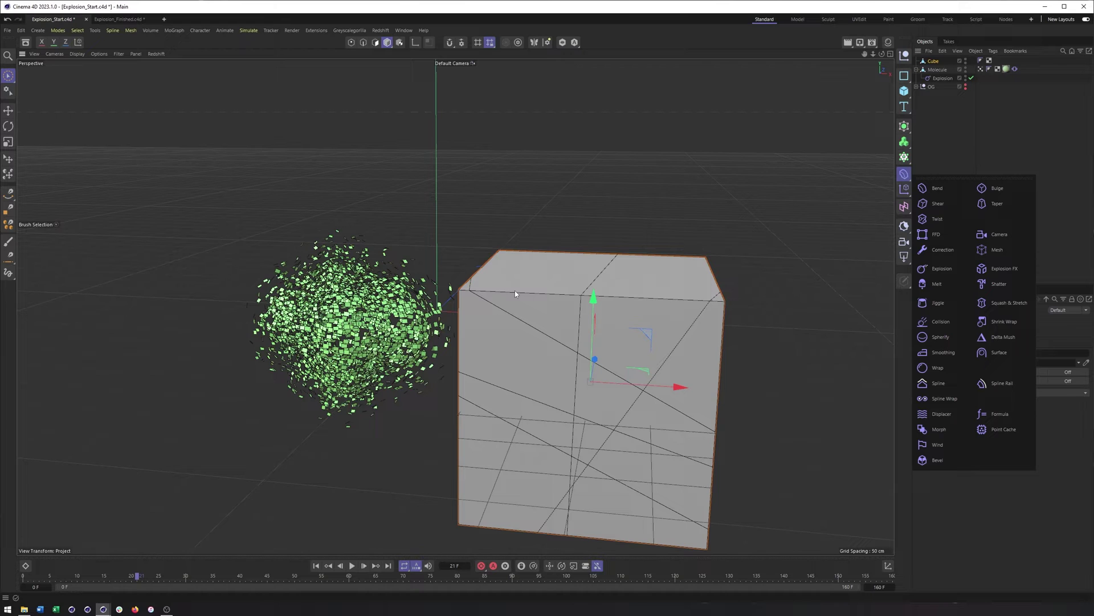
click(635, 181)
click(904, 158)
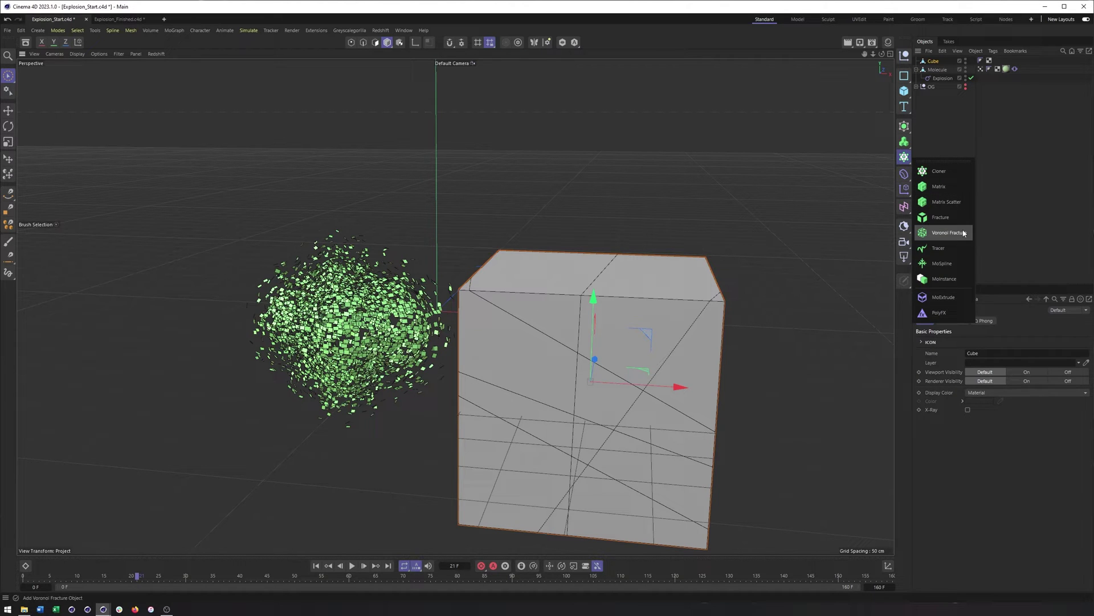
right_click(944, 86)
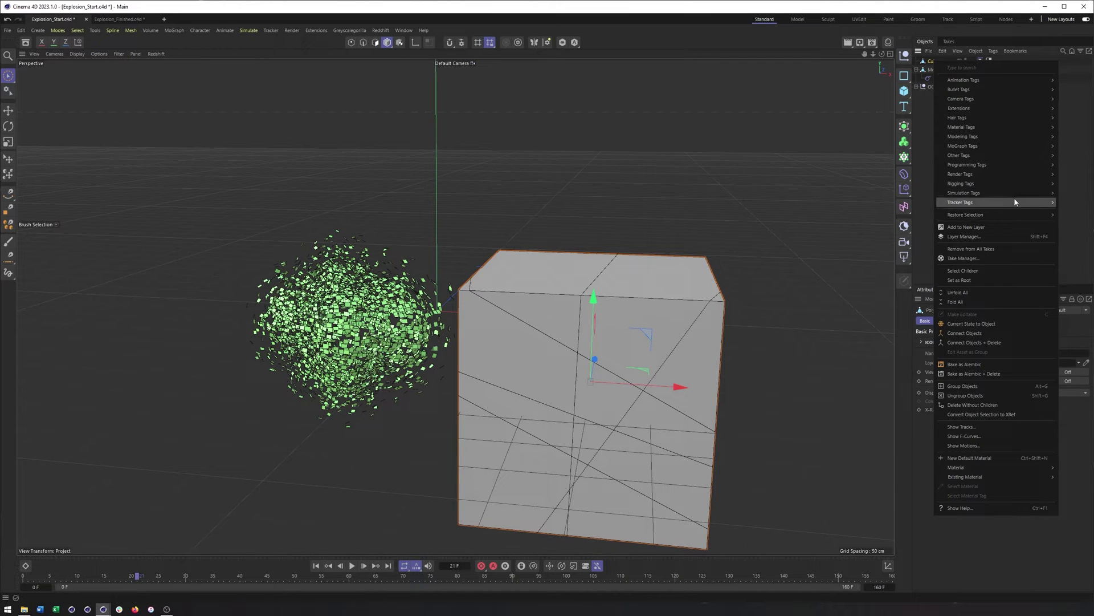
mouse_move(1014, 193)
click(778, 202)
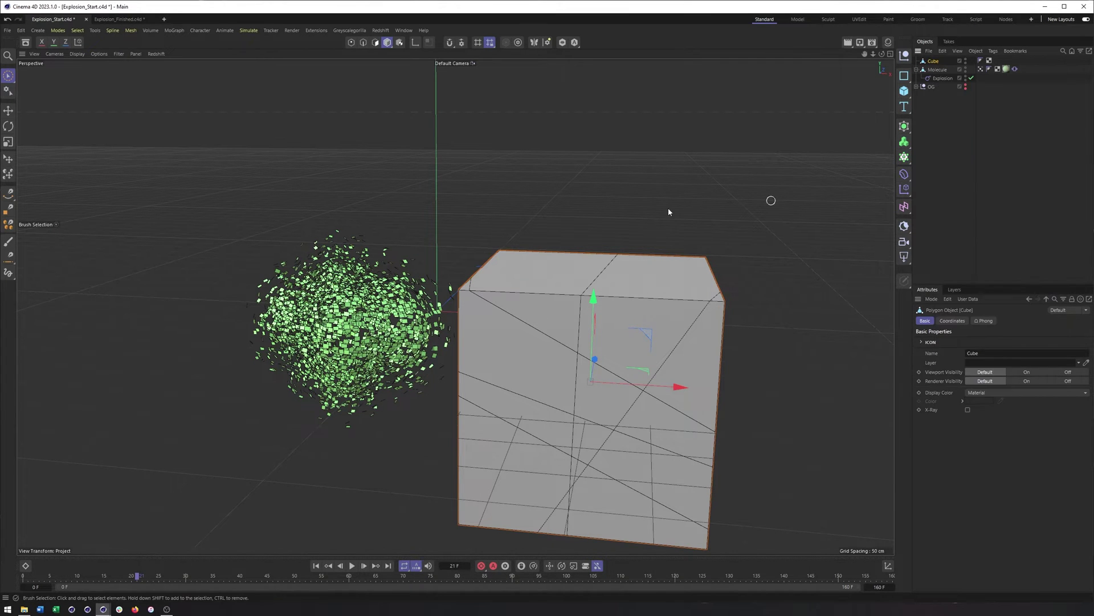
Examine the exploded Molecule's thin fragments up close, with the Explosion deformer selected and the animation scrubbed back to frame 9.
alt+middle_drag(656, 262, 637, 242)
alt+drag(617, 249, 621, 252)
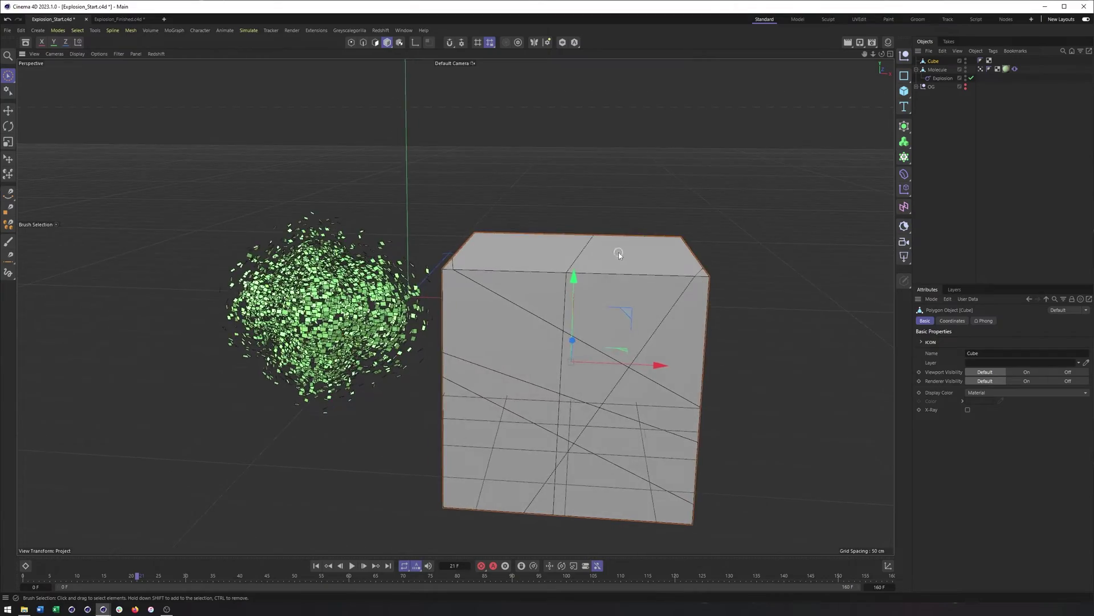
alt+middle_drag(620, 252, 748, 260)
alt+right_drag(449, 298, 630, 293)
scroll(570, 311, up, 5)
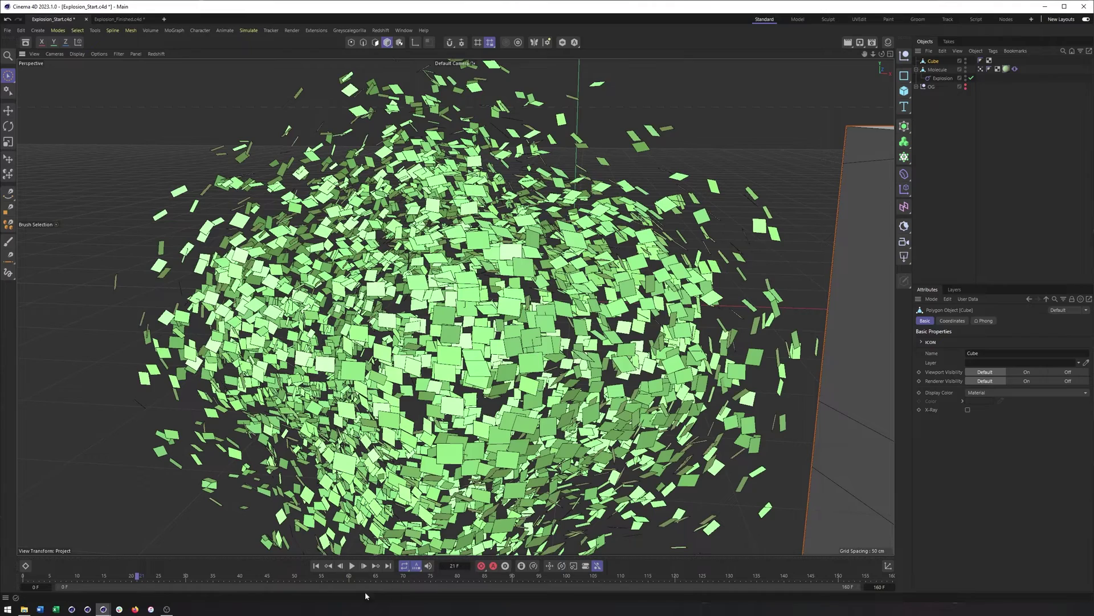
click(942, 78)
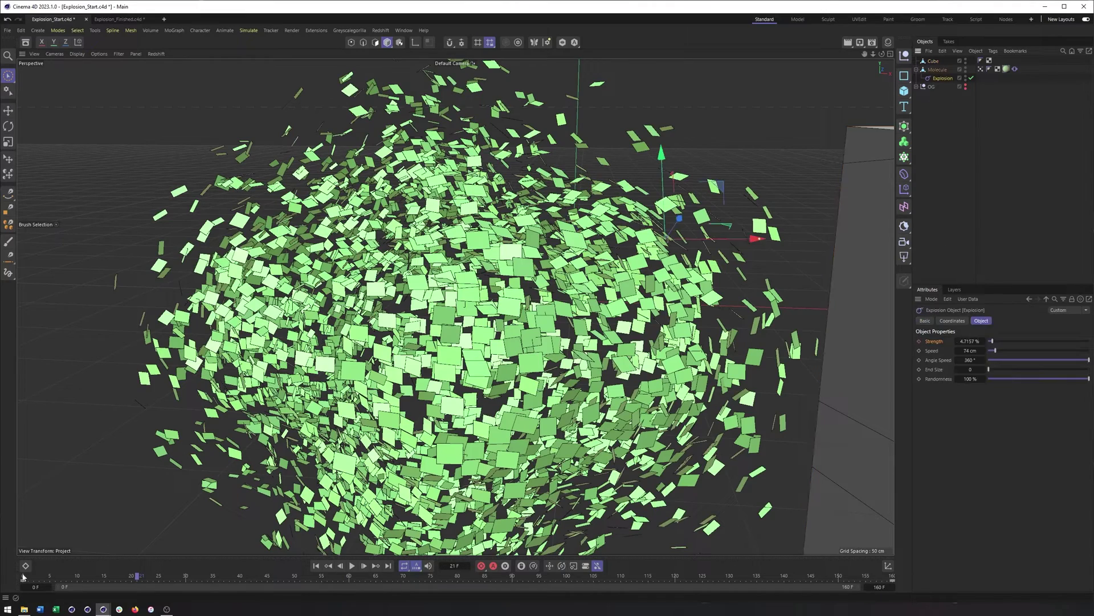
drag(30, 578, 74, 580)
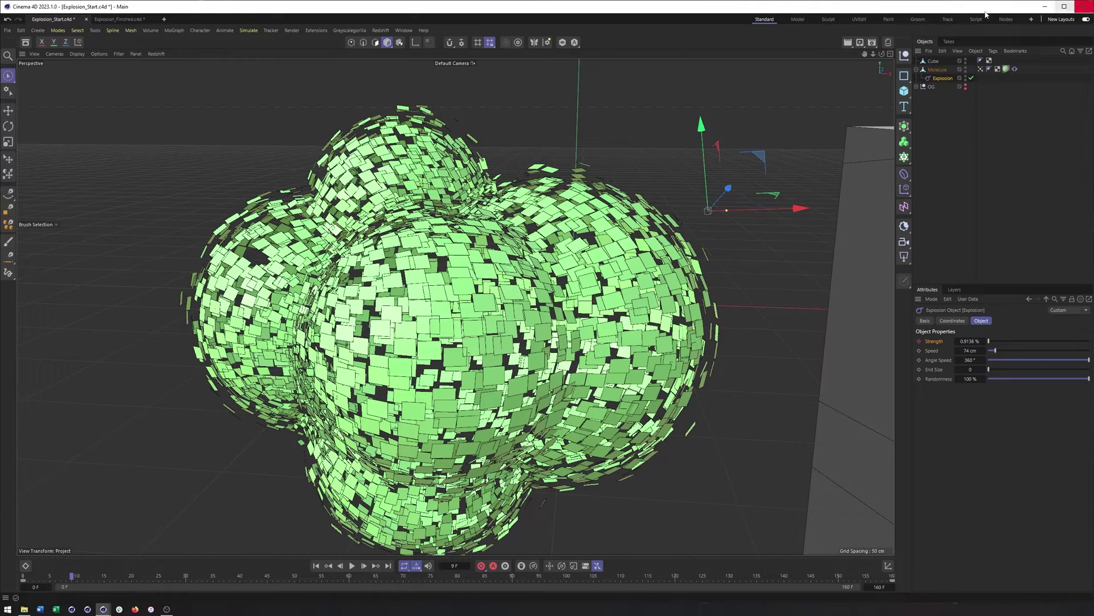
alt+middle_drag(506, 362, 496, 355)
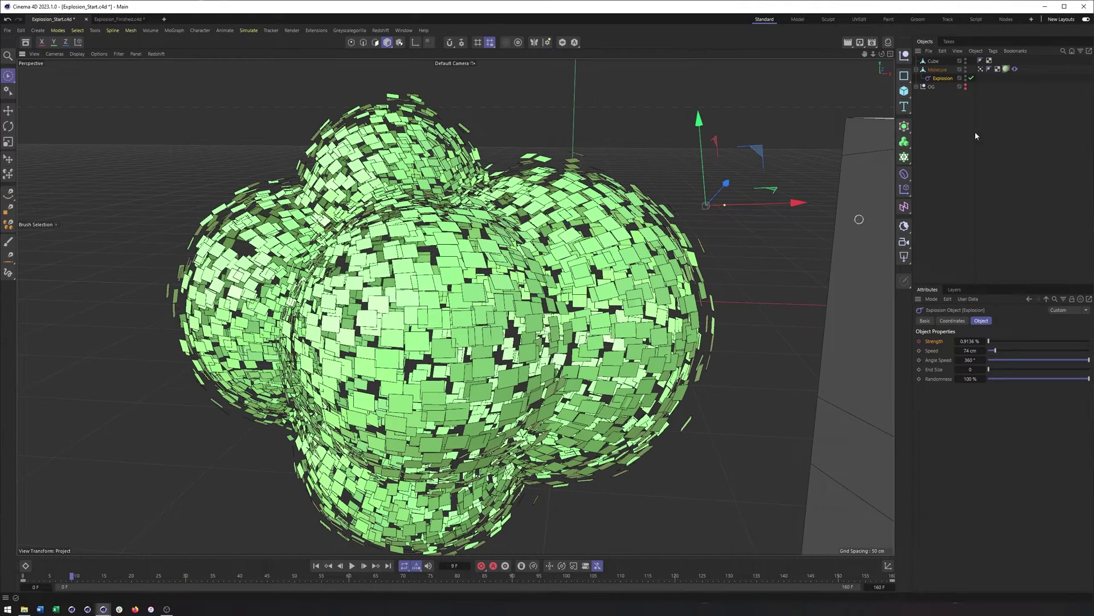
Add a Cloth Surface generator and make the Molecule its child.
click(936, 70)
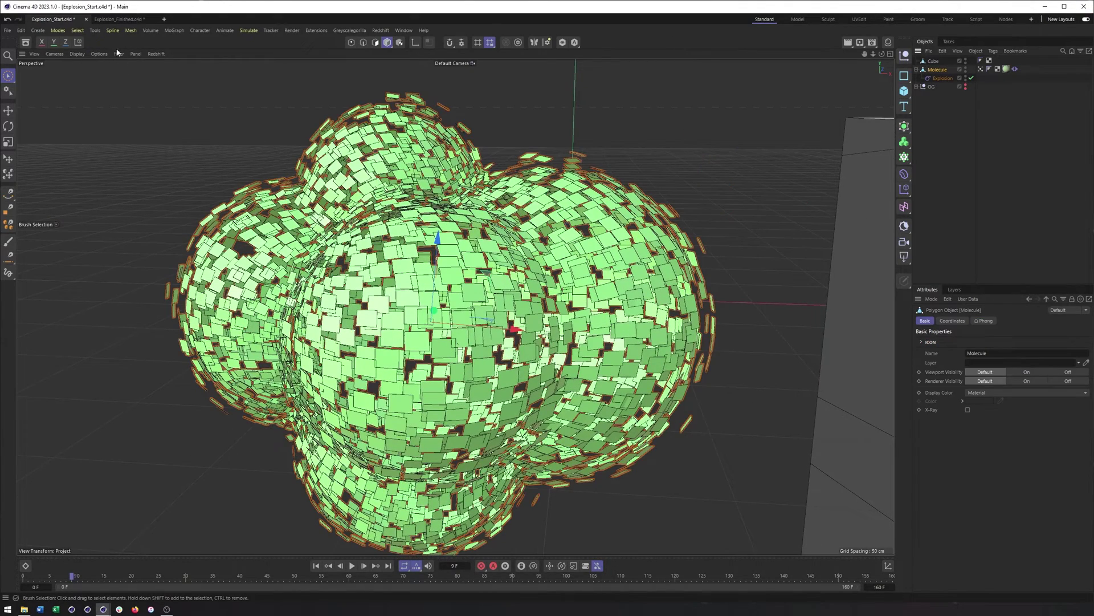
click(38, 30)
mouse_move(76, 96)
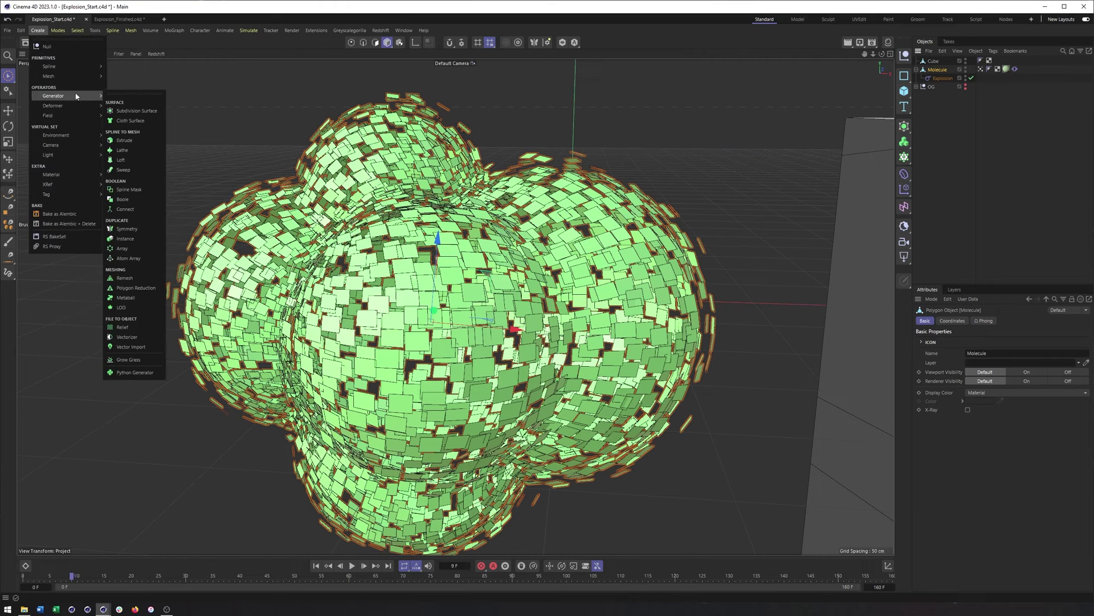
click(133, 122)
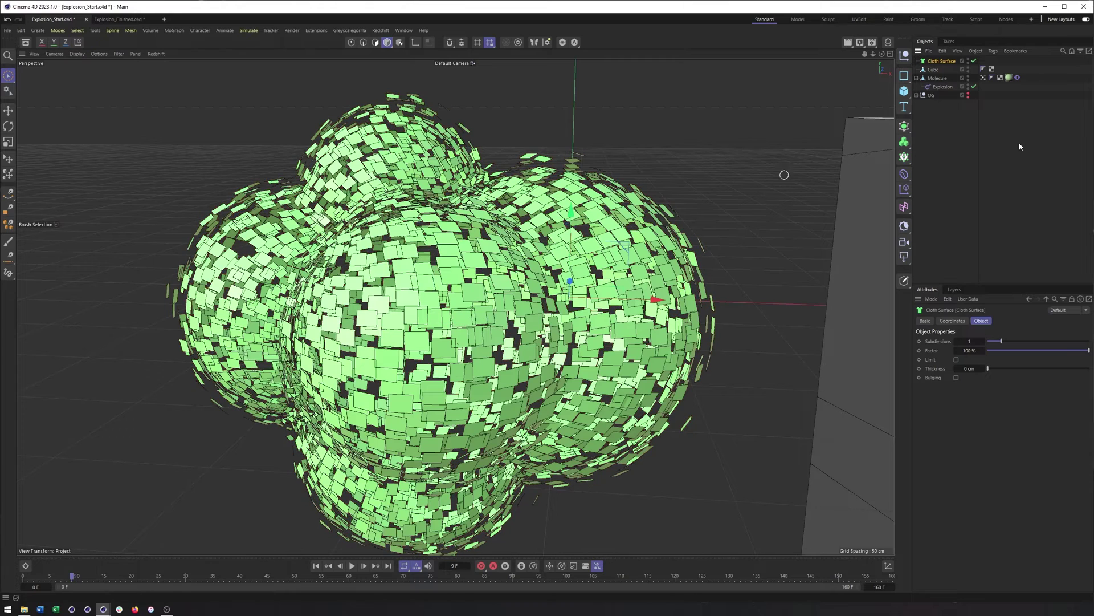
click(904, 126)
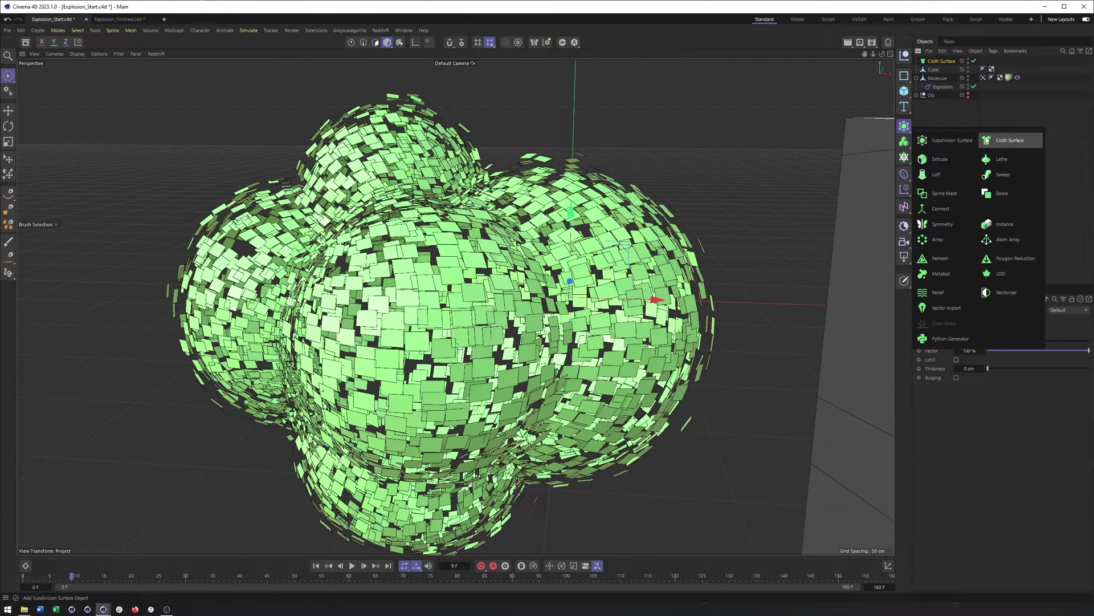
click(935, 79)
drag(933, 72, 942, 71)
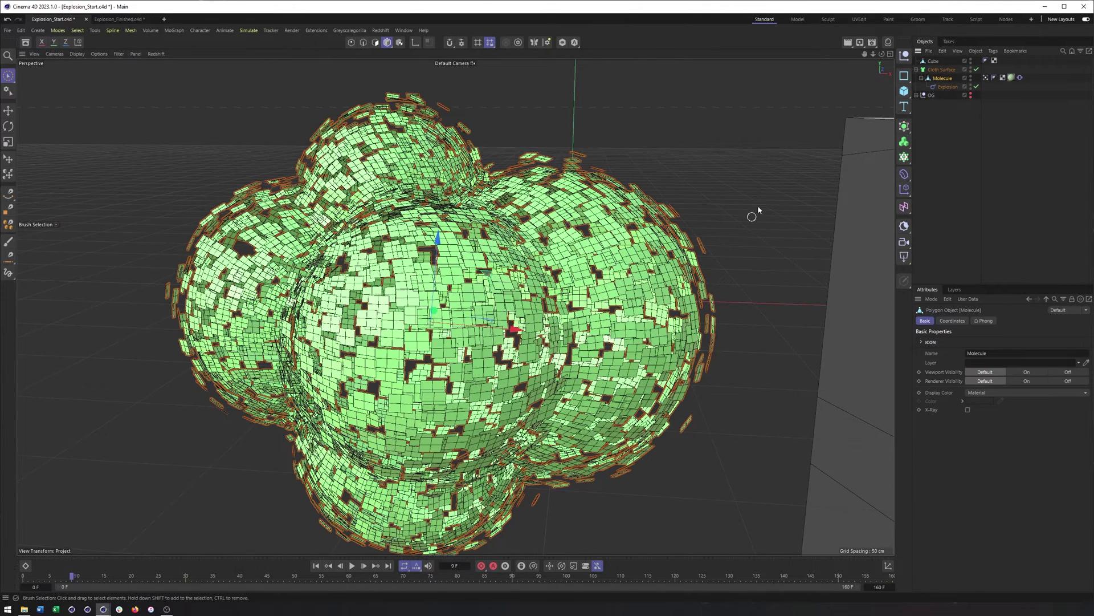
Set the Cloth Surface's subdivisions to 0 and switch the viewport to shaded display without polygon lines.
alt+middle_drag(617, 211, 605, 204)
scroll(605, 204, down, 2)
click(941, 69)
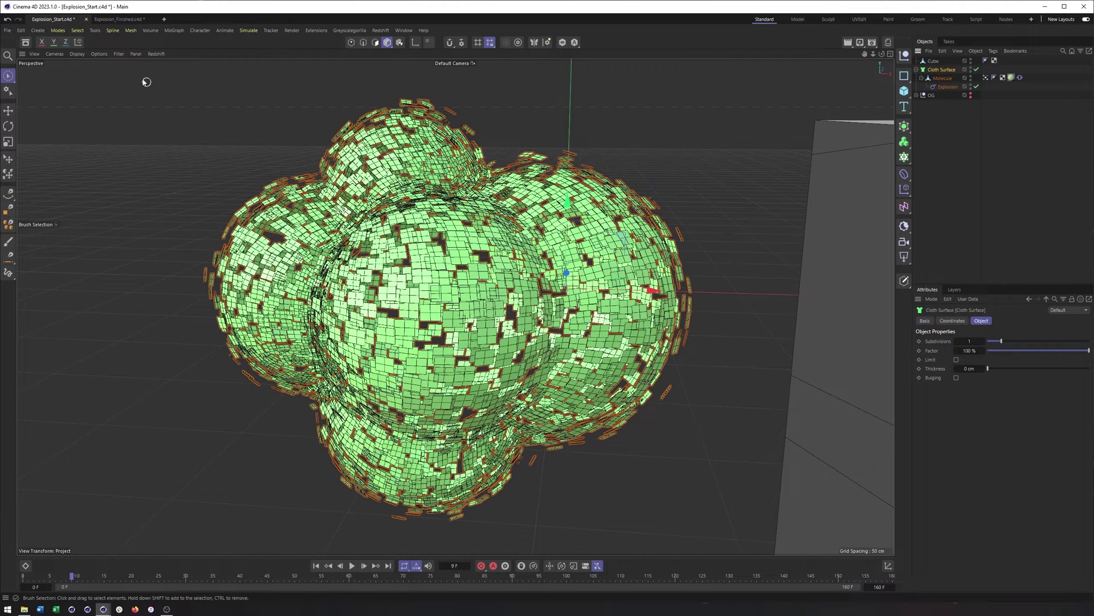
click(77, 54)
click(103, 79)
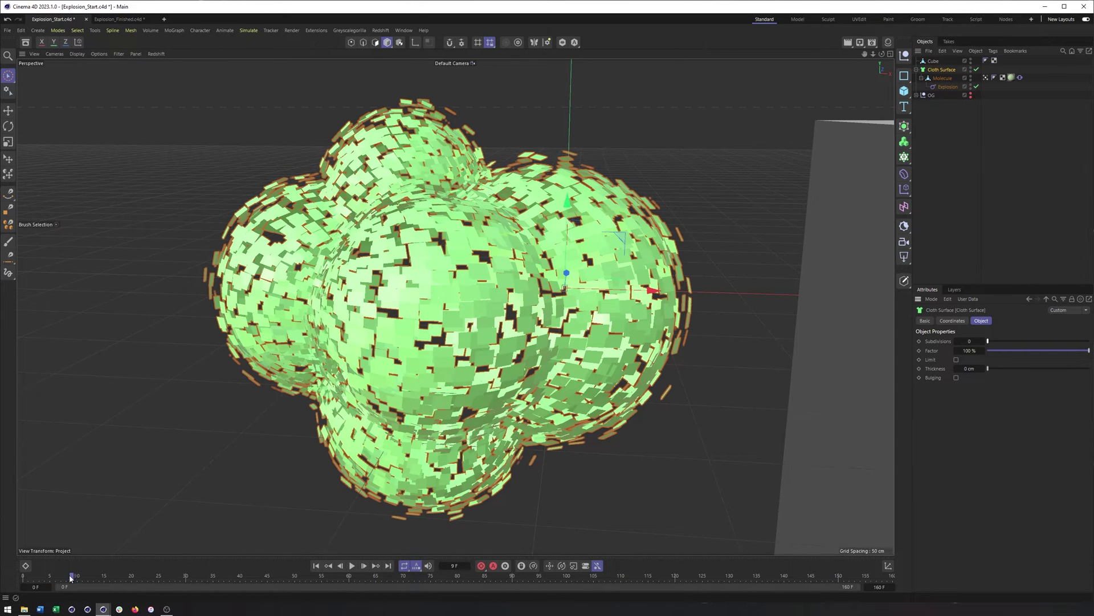
Try a Cloth Surface thickness of 0.21 cm from frame 0 and check the fragments at frame 23.
drag(71, 577, 8, 577)
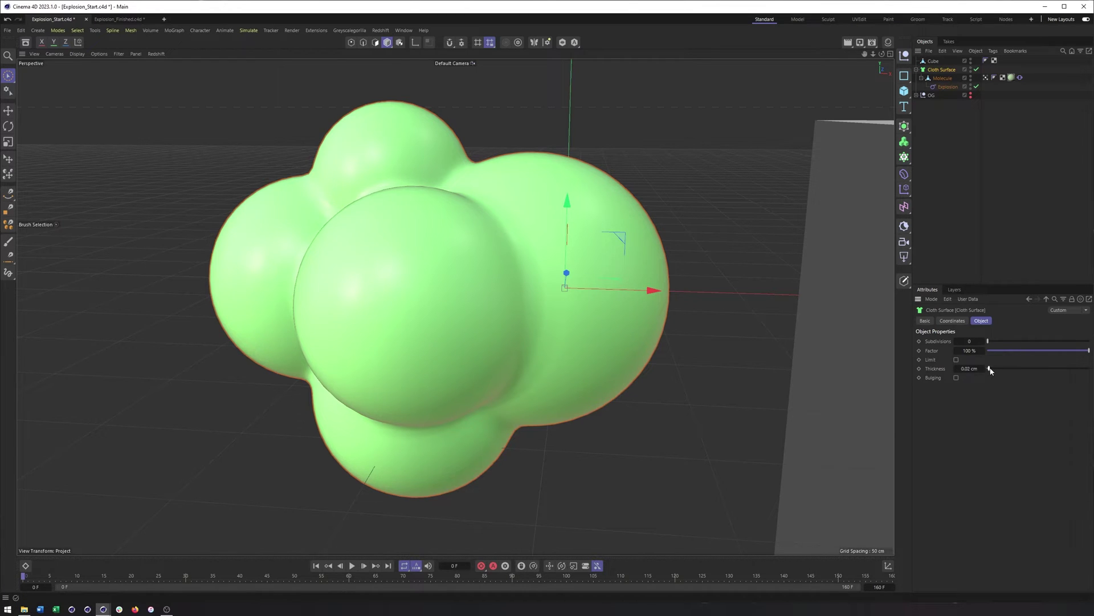
mouse_move(1001, 369)
mouse_down()
mouse_move(1051, 370)
mouse_move(1008, 371)
mouse_up()
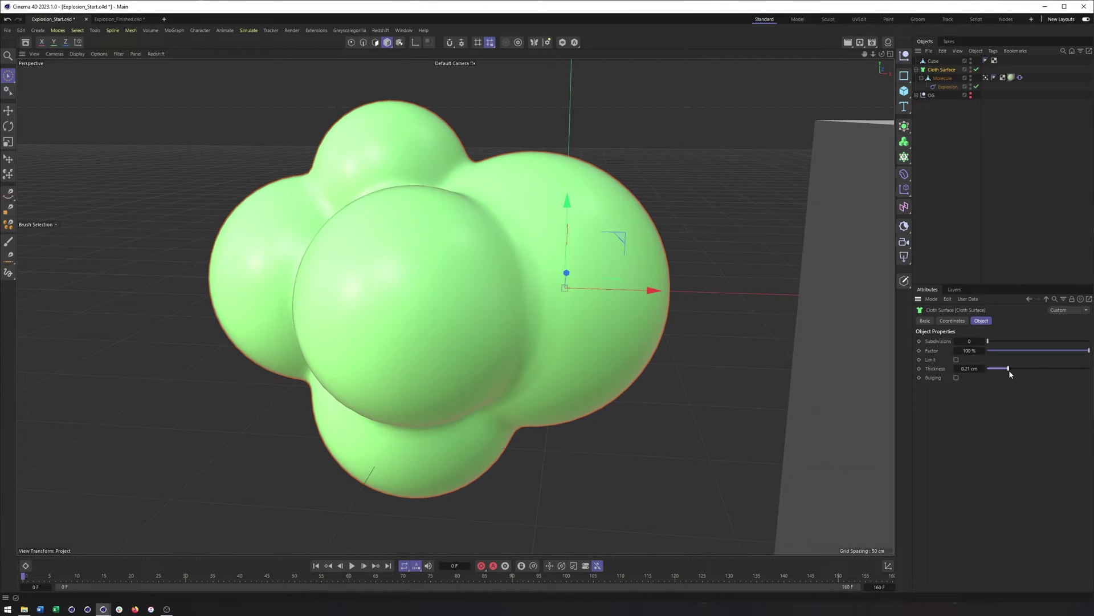
alt+drag(471, 371, 467, 363)
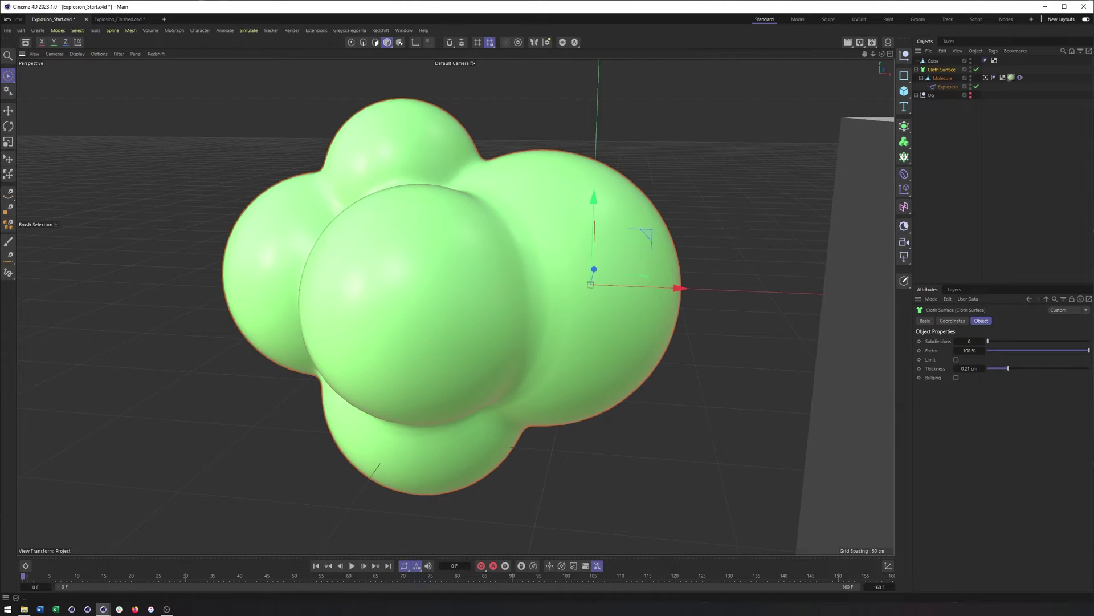
drag(77, 579, 149, 577)
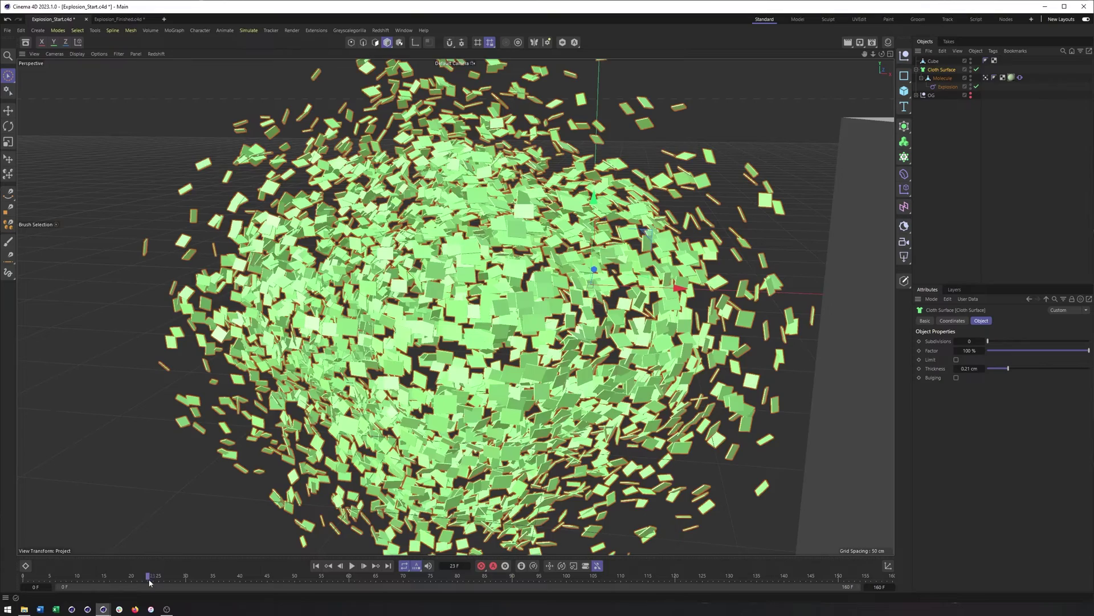
scroll(309, 152, up, 3)
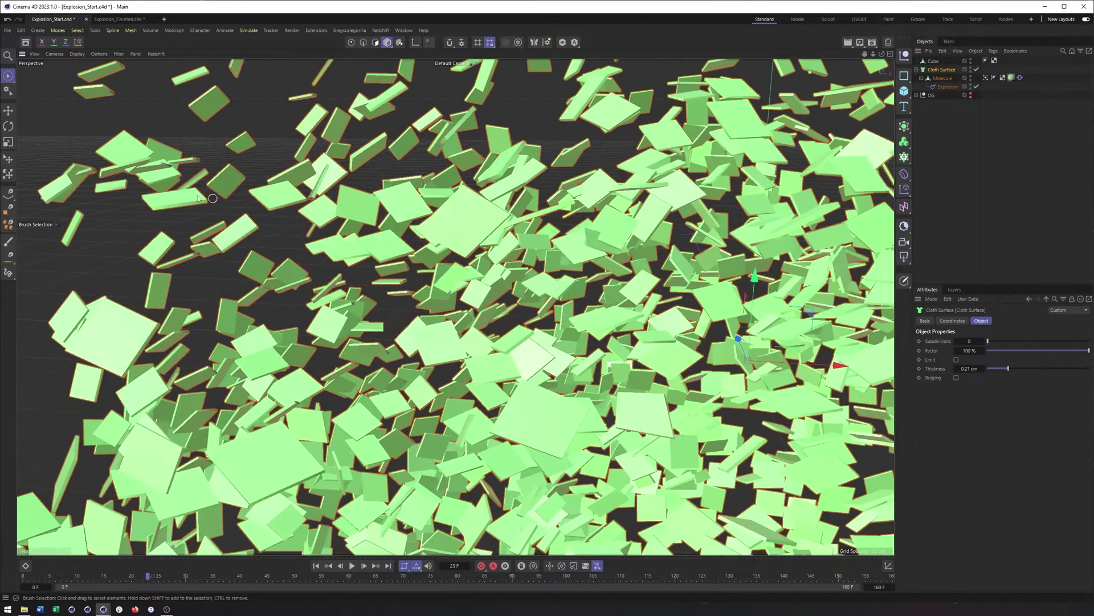
Set the Cloth Surface's thickness to 1 cm.
drag(1003, 370, 1088, 370)
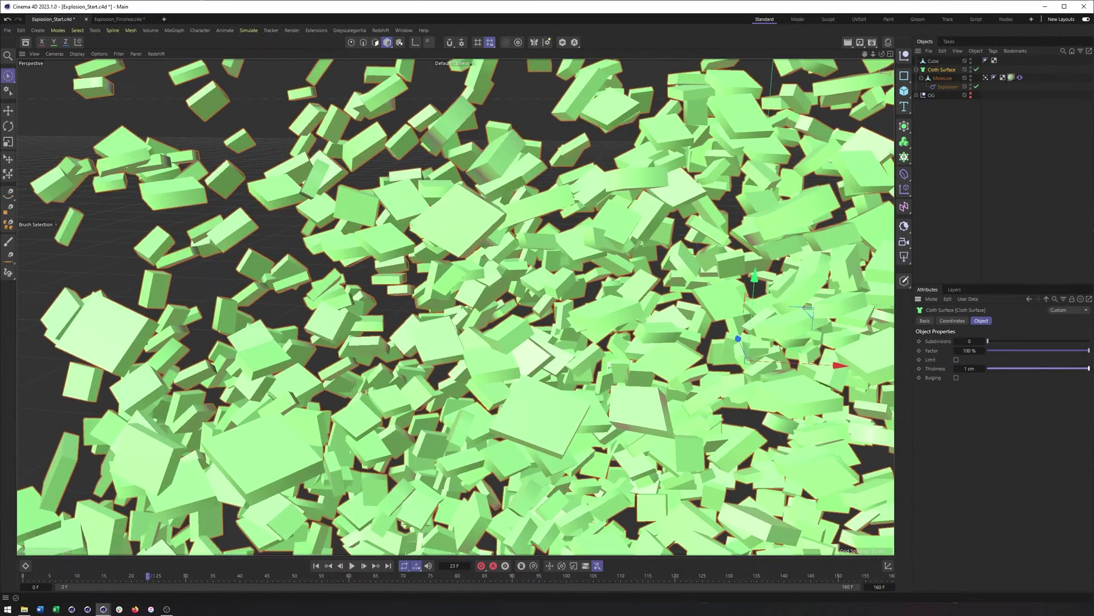
scroll(423, 275, down, 3)
scroll(423, 274, down, 5)
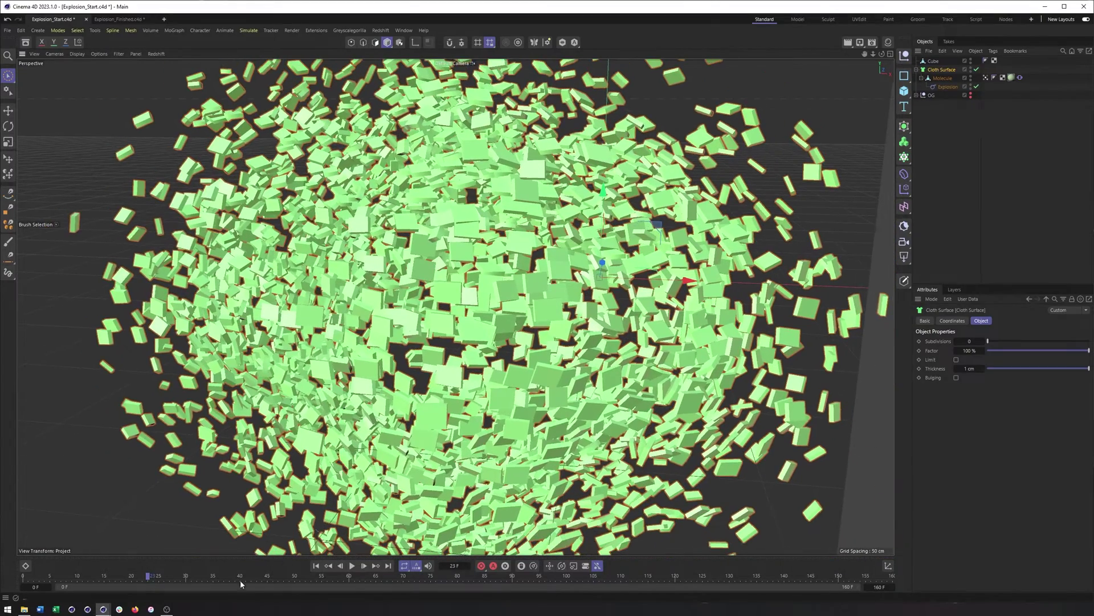
Scrub the animation to frame 86 and examine the thickened fragments around the Cube from several angles.
drag(147, 578, 499, 602)
alt+middle_drag(540, 393, 497, 378)
alt+right_drag(497, 378, 414, 369)
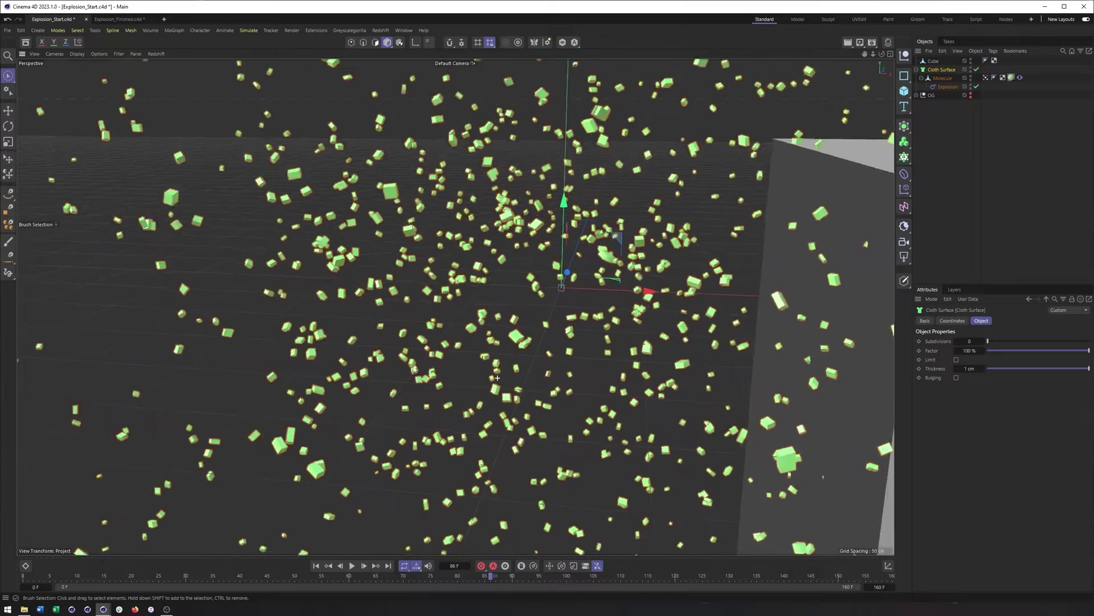
alt+drag(497, 378, 455, 307)
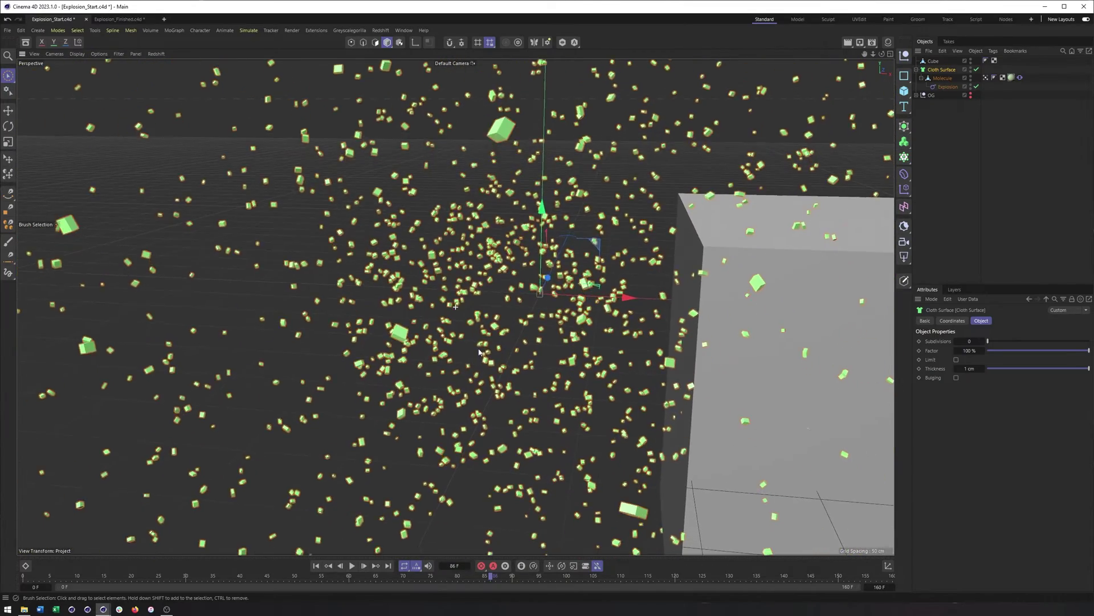
alt+drag(478, 352, 480, 336)
alt+right_drag(480, 336, 468, 336)
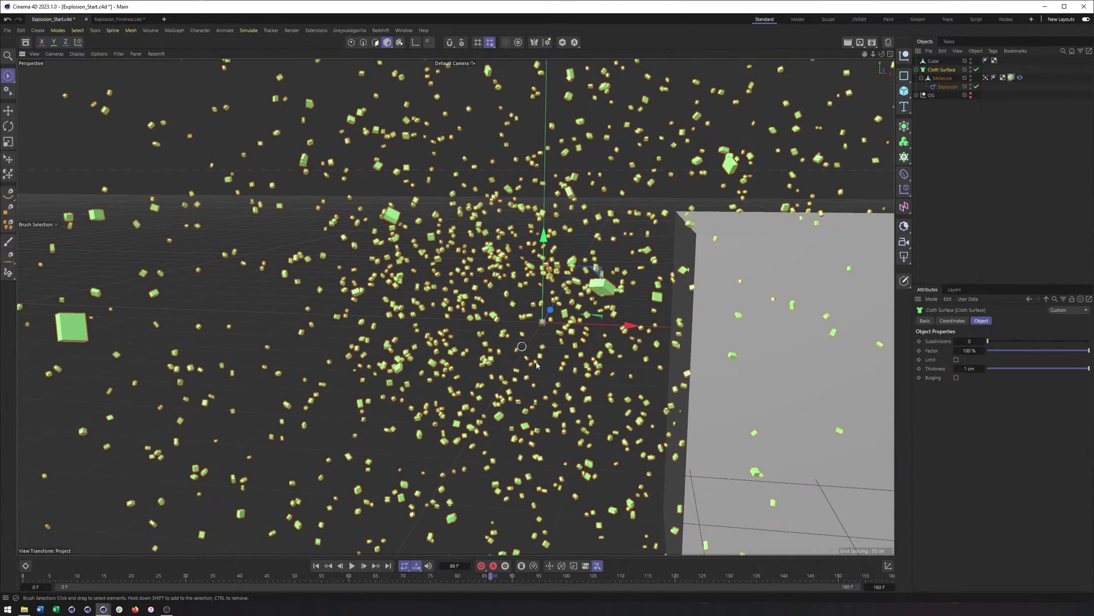
alt+drag(536, 365, 477, 356)
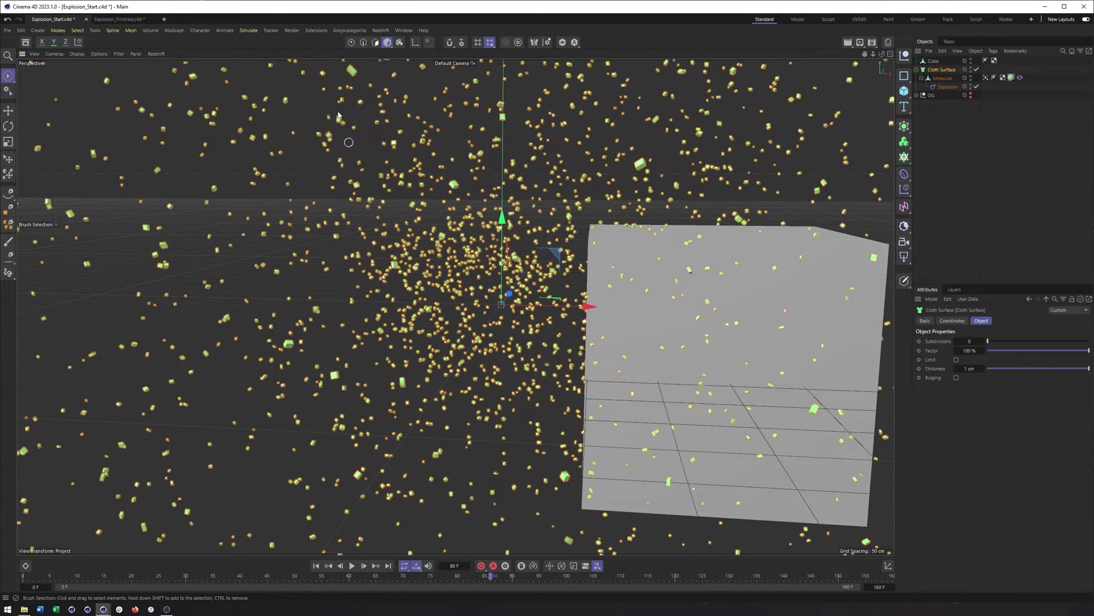
Switch to Explosion_Finished.c4d, scrub to frame 31 and review the settings of Remesh.1, its Explosion deformer and the Cloner.
click(111, 21)
mouse_move(564, 349)
alt+mouse_down()
mouse_move(545, 268)
mouse_move(541, 307)
alt+mouse_up()
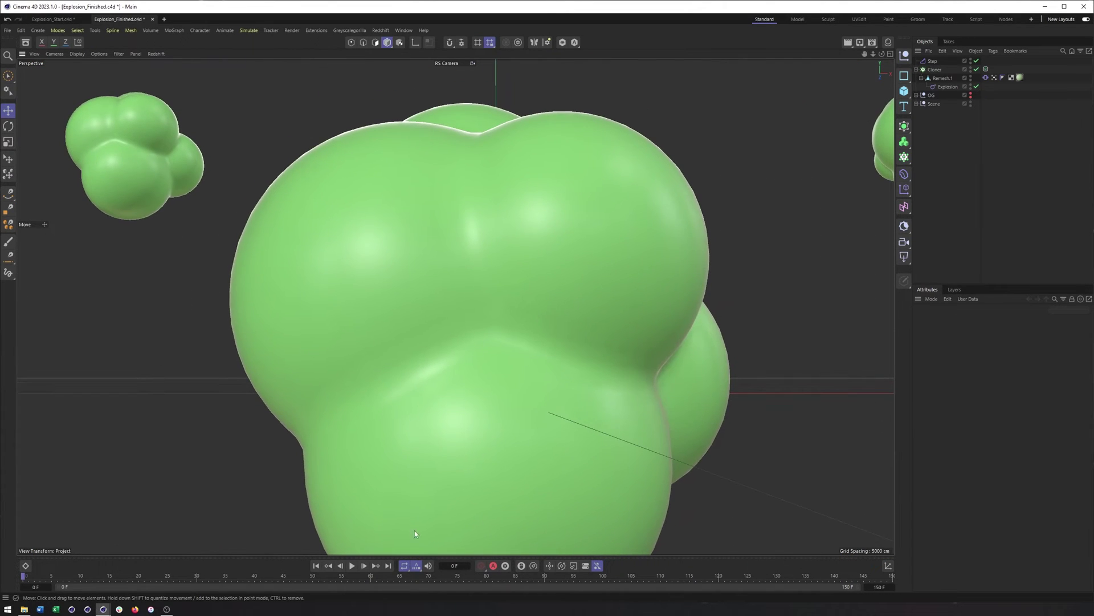
drag(76, 584, 203, 576)
click(939, 80)
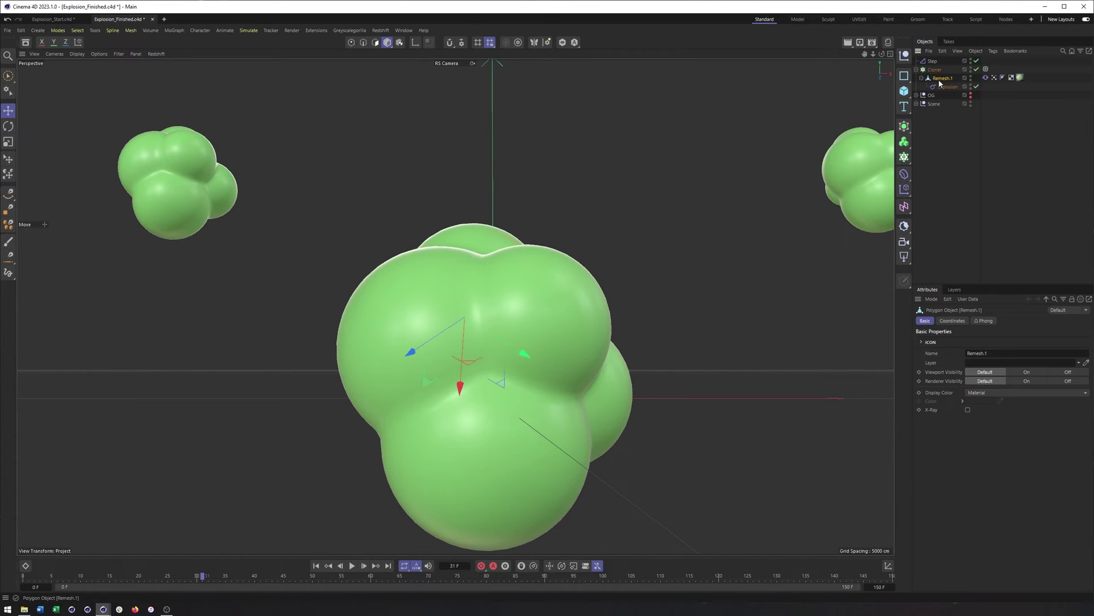
click(942, 87)
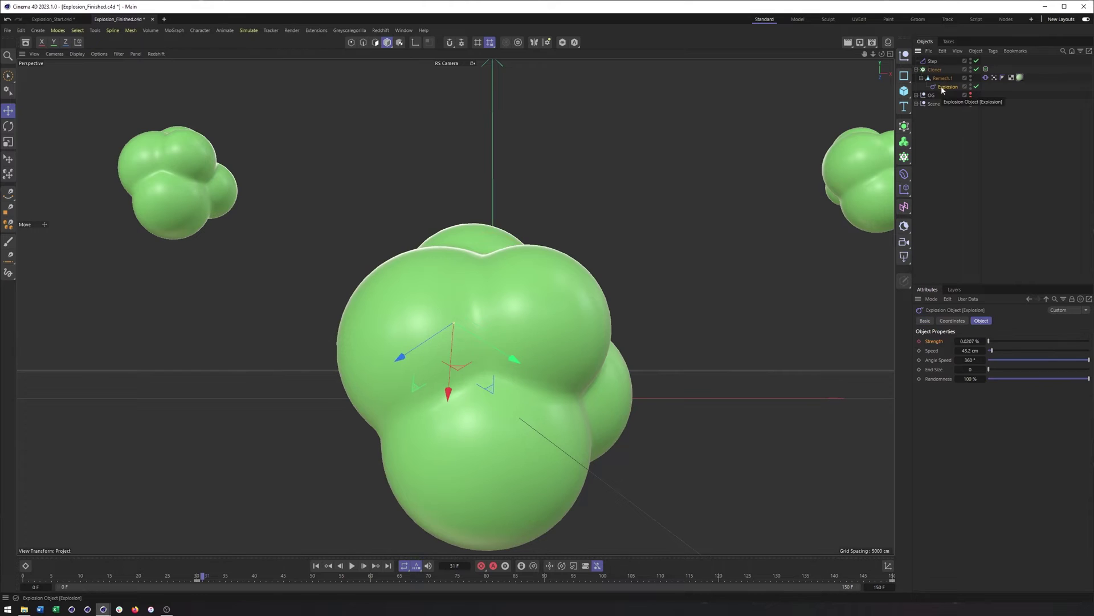
click(936, 70)
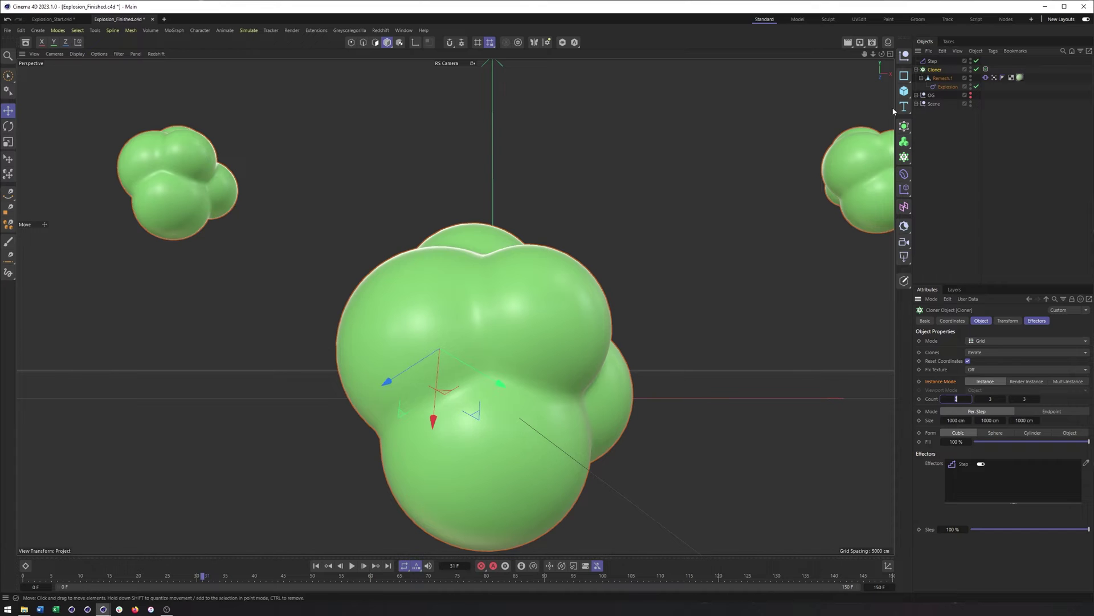
Expand the Scene group, leave the RS Camera view and look over the whole grid of cloned molecules.
click(916, 104)
click(982, 129)
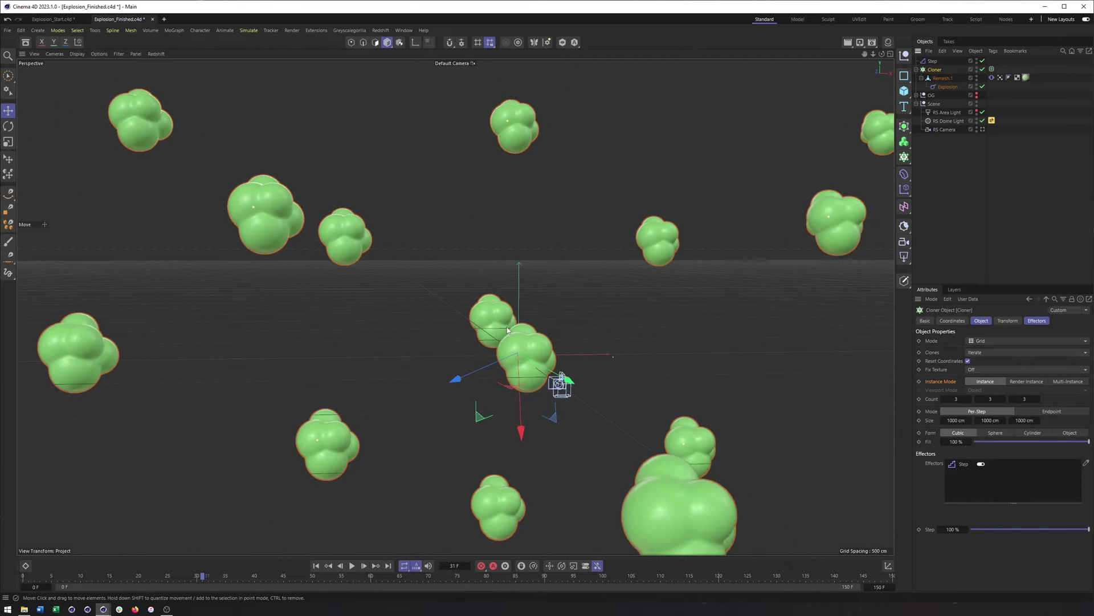
alt+drag(508, 329, 606, 361)
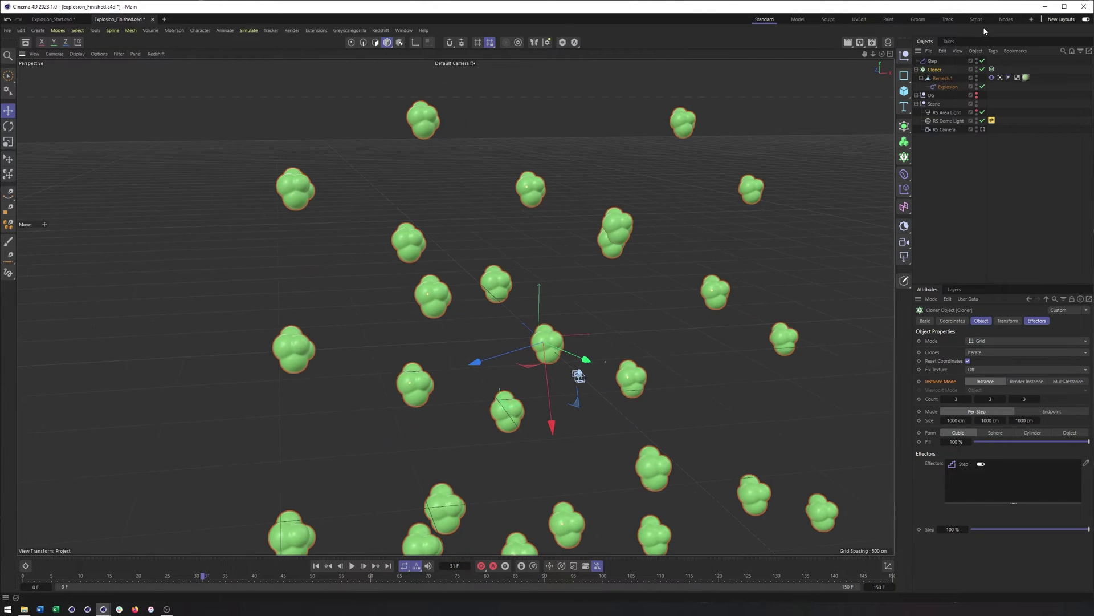
Review the Step effector's Time Offset and scrub through to frame 110 to see how it staggers the clones' explosions.
click(933, 60)
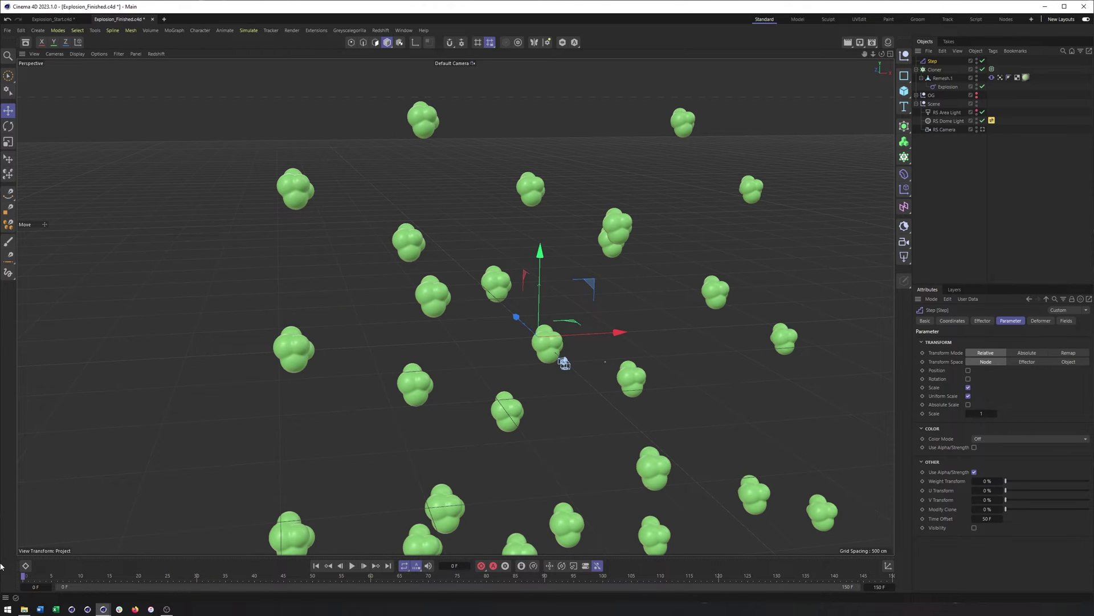
drag(254, 576, 360, 576)
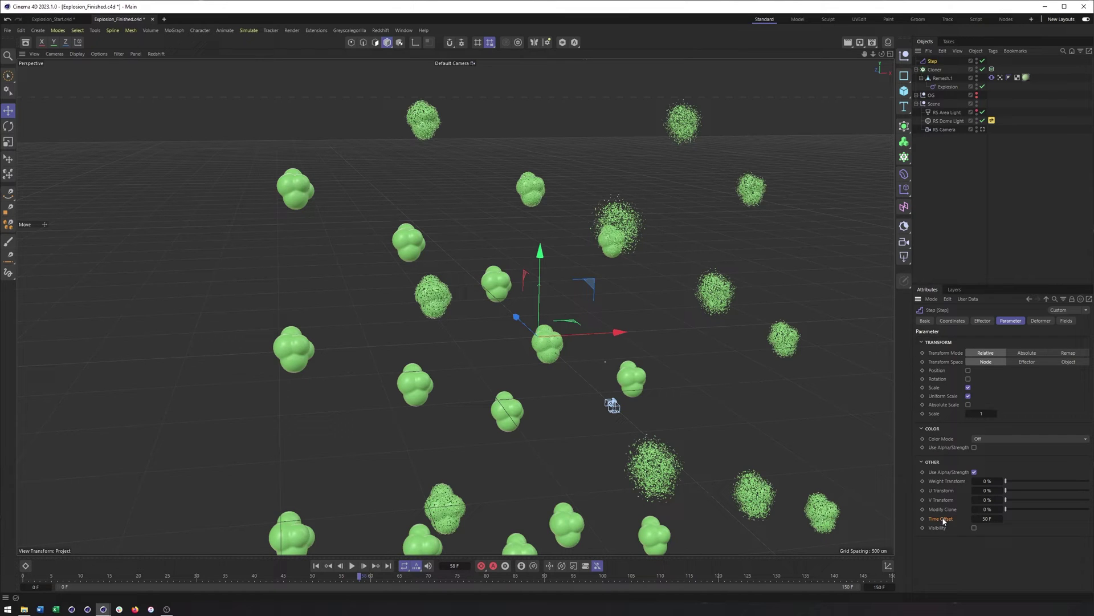
click(983, 519)
drag(377, 582, 640, 587)
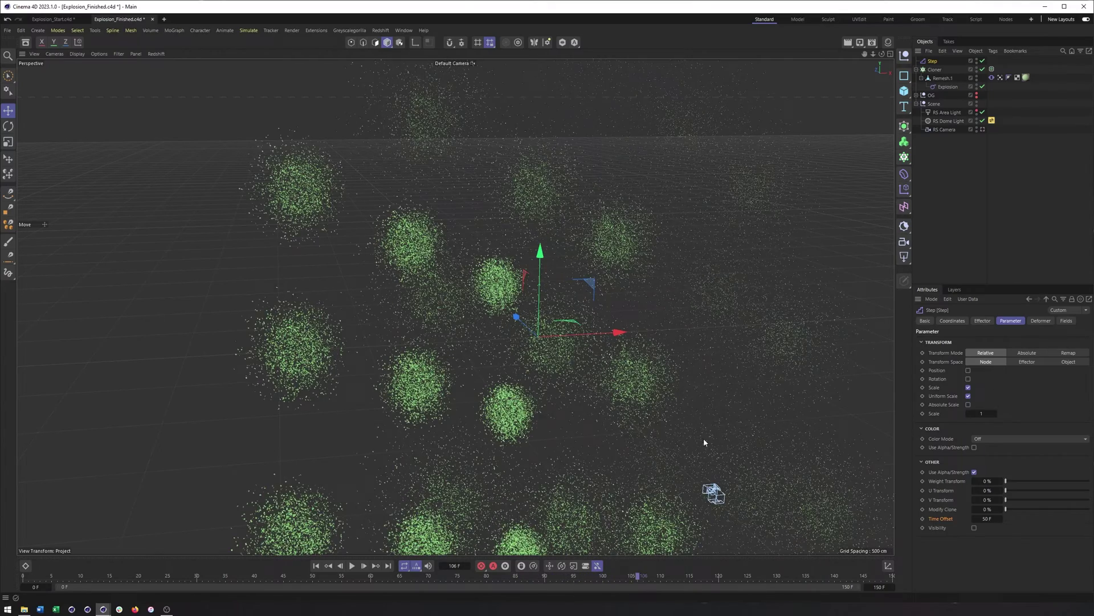
alt+drag(592, 425, 459, 363)
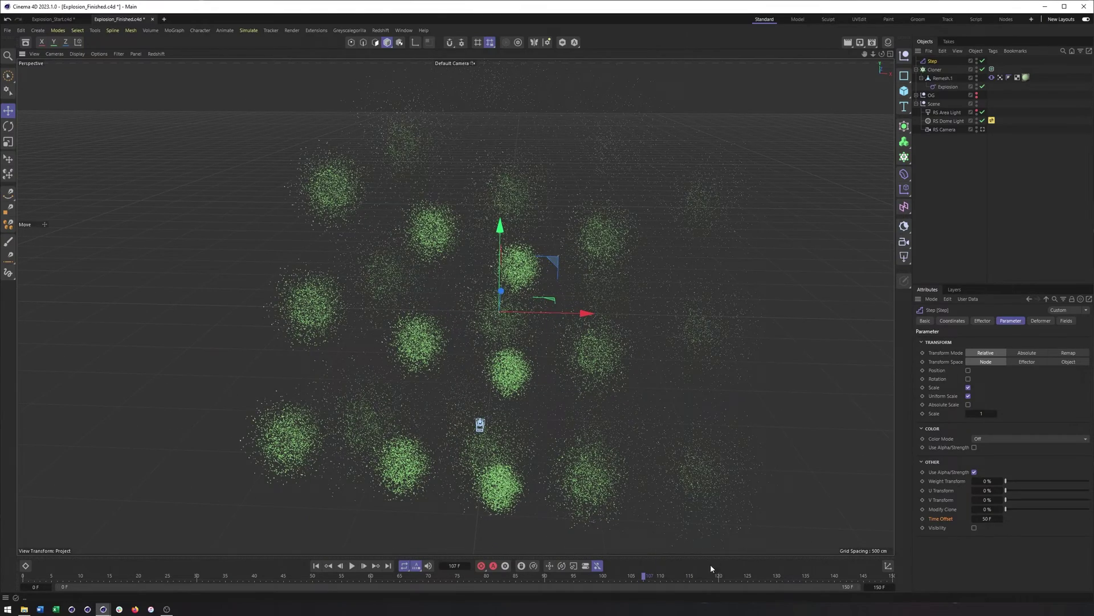
drag(648, 580, 656, 580)
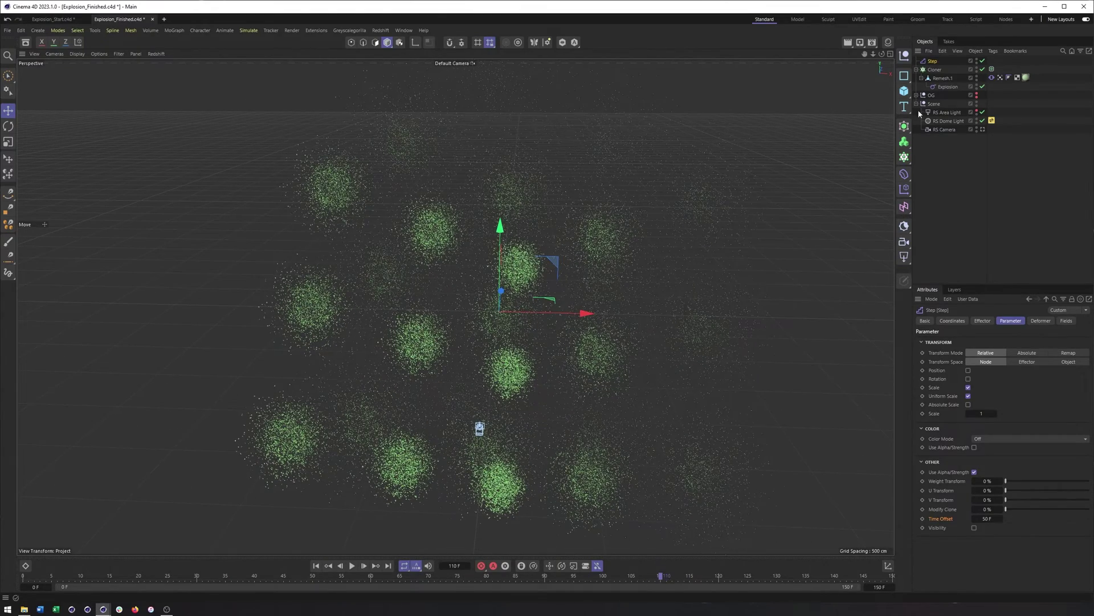
Compare the Explosion deformer's animated strength up to frame 124 with the Step effector's offset, scrubbing back to frame 69.
click(943, 88)
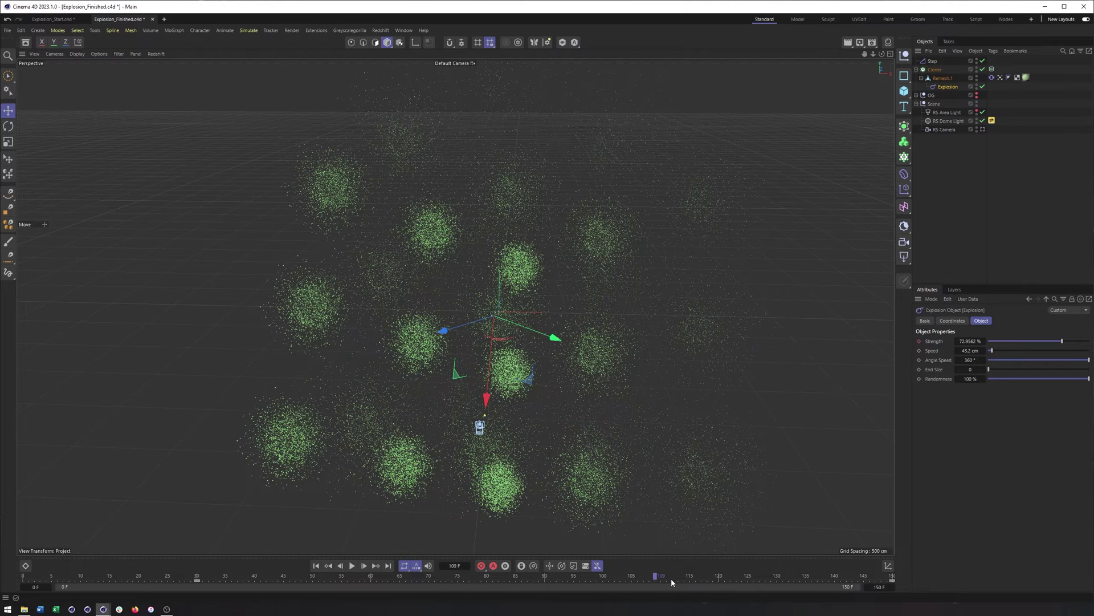
drag(671, 578, 742, 583)
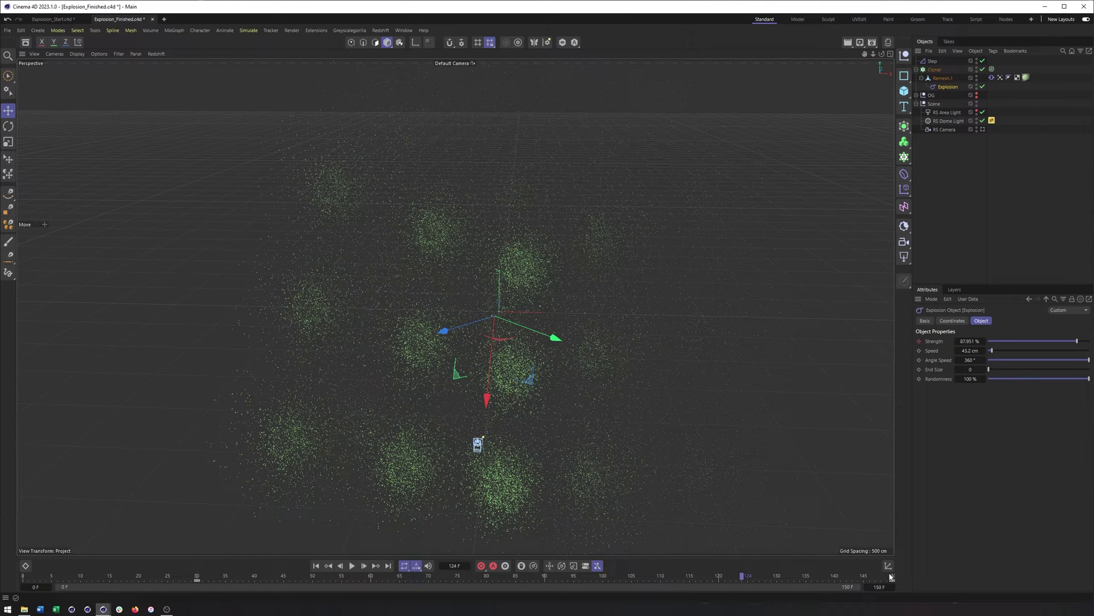
click(933, 60)
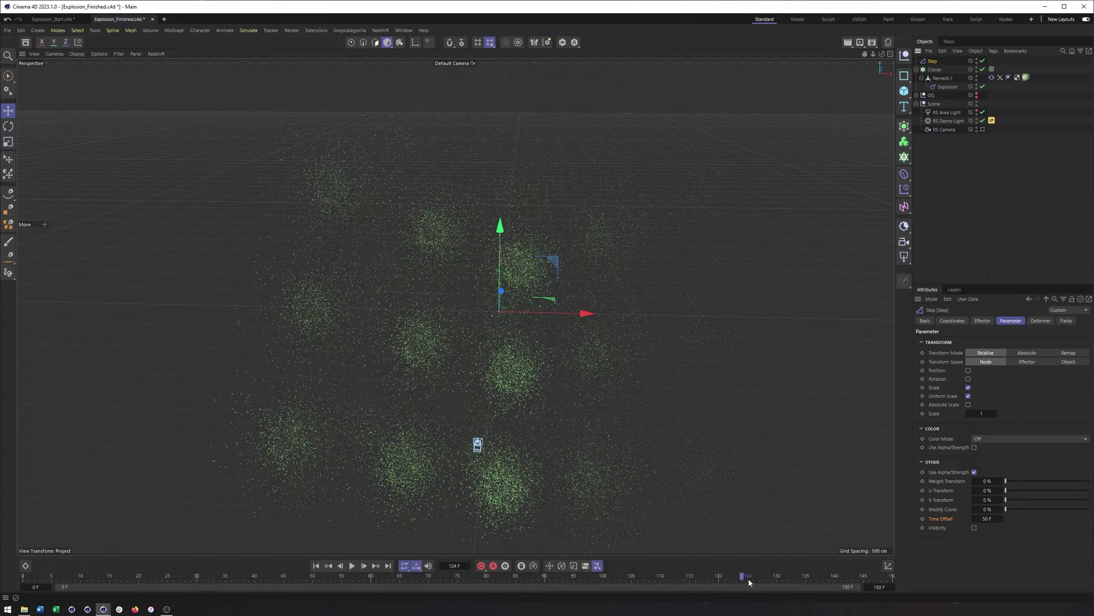
drag(734, 576, 422, 575)
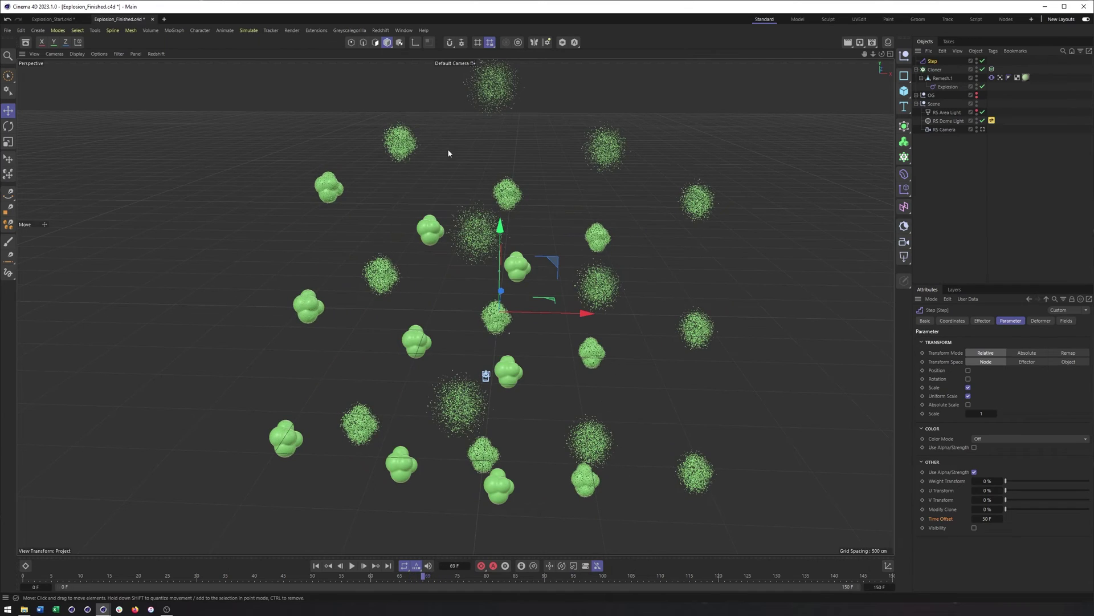
Inspect the staggered explosions across the clone grid from other angles and return to the RS Camera view.
alt+drag(512, 299, 517, 291)
alt+right_drag(517, 290, 596, 294)
alt+drag(596, 293, 600, 316)
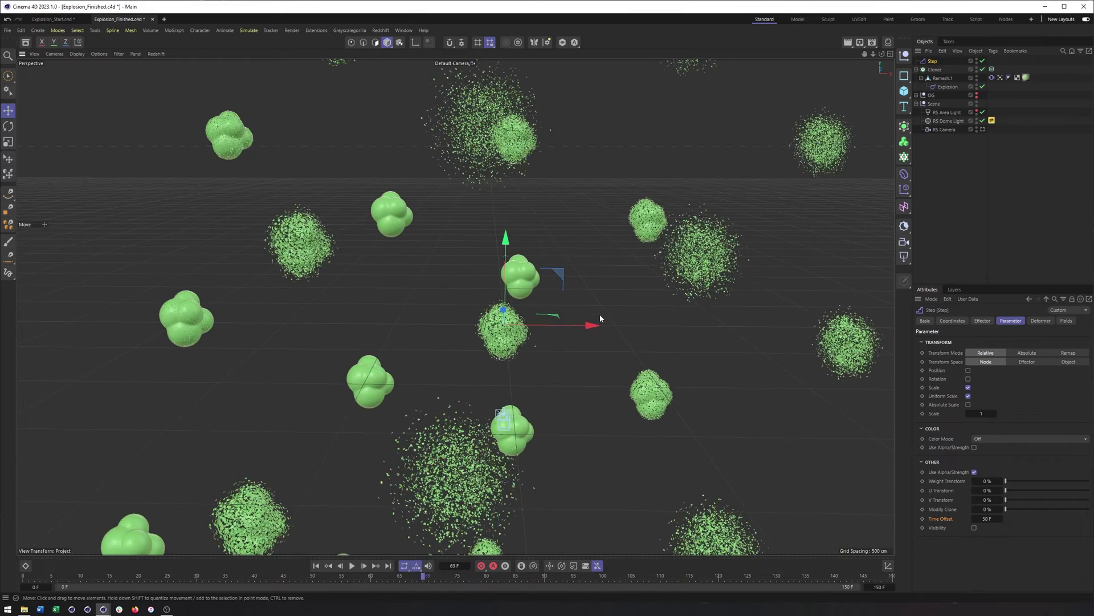
alt+right_drag(600, 318, 603, 321)
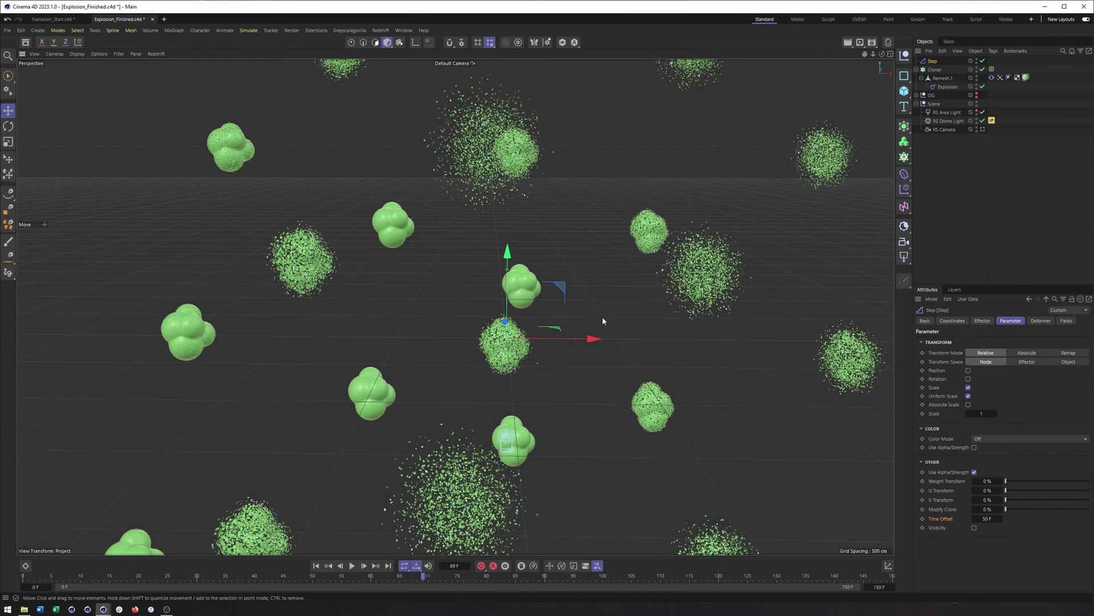
click(983, 129)
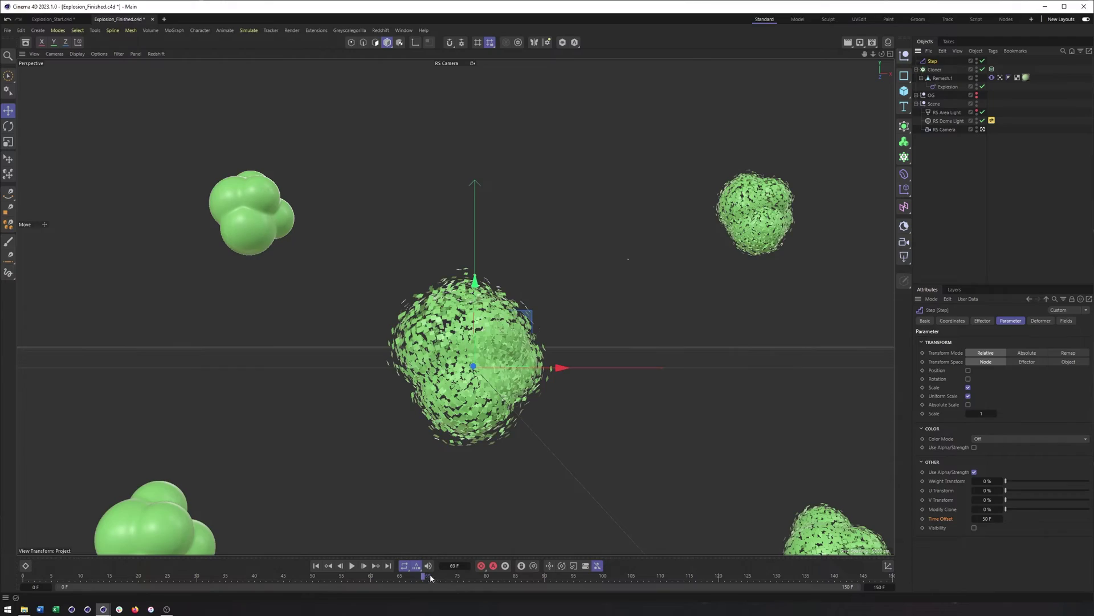